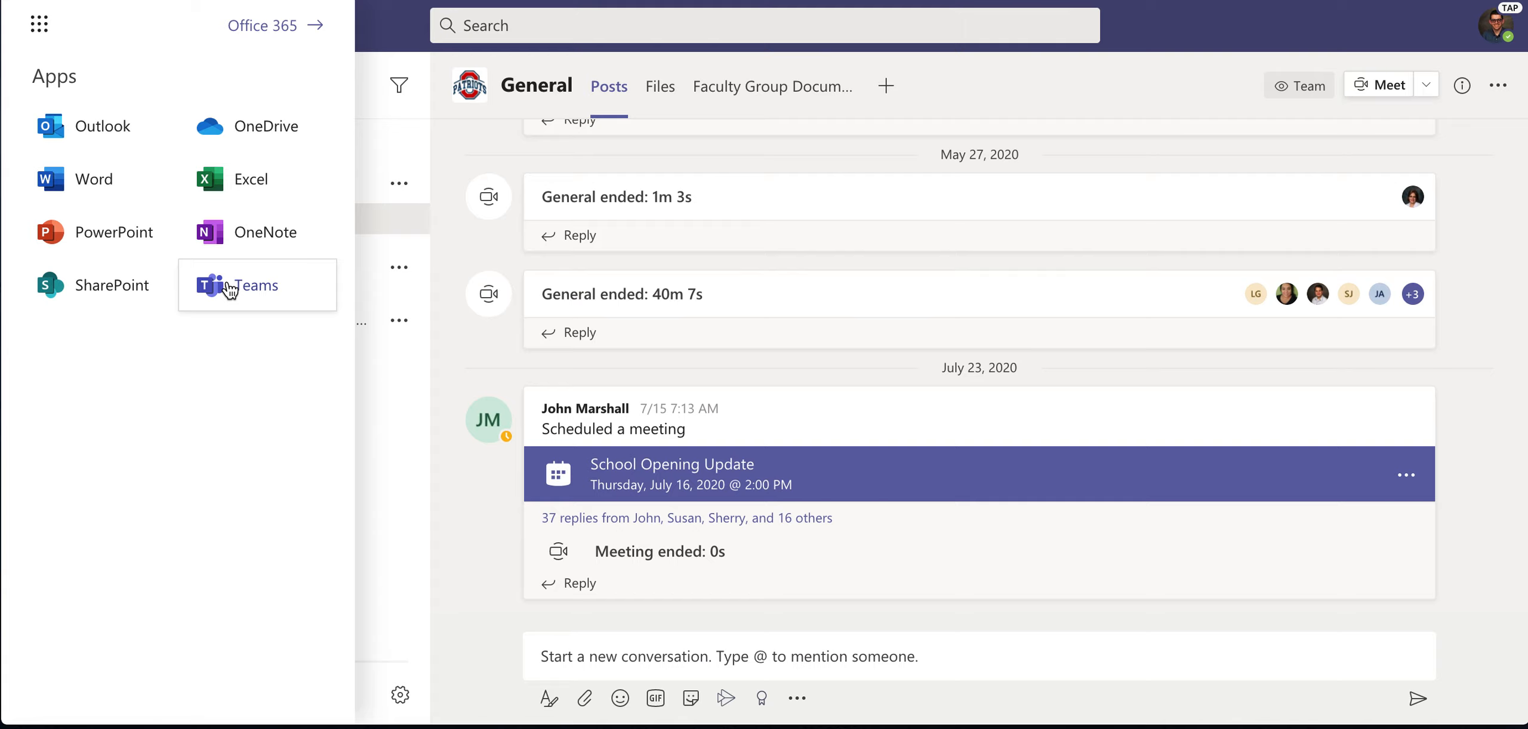
- Create a new team of the Class type named Test
click(458, 380)
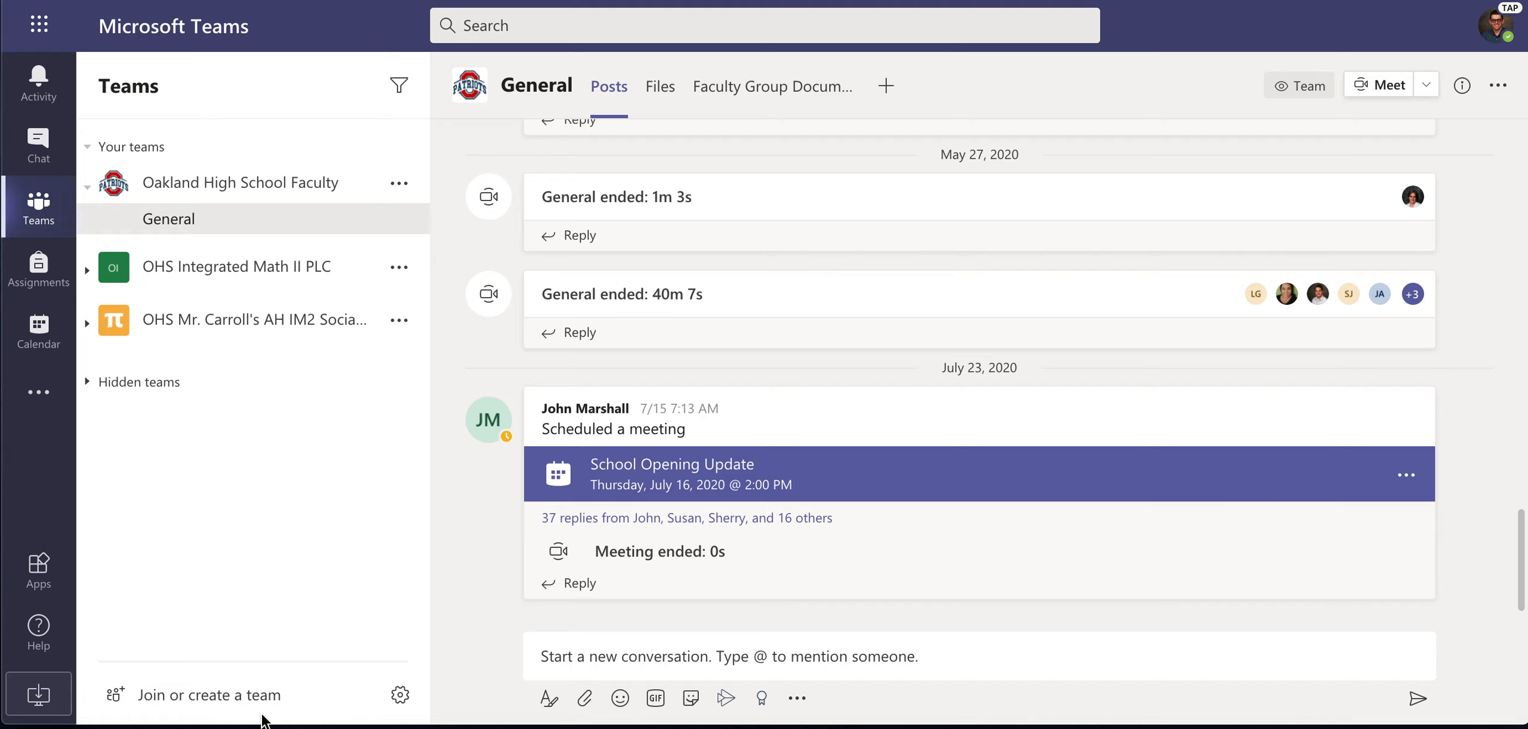
click(186, 700)
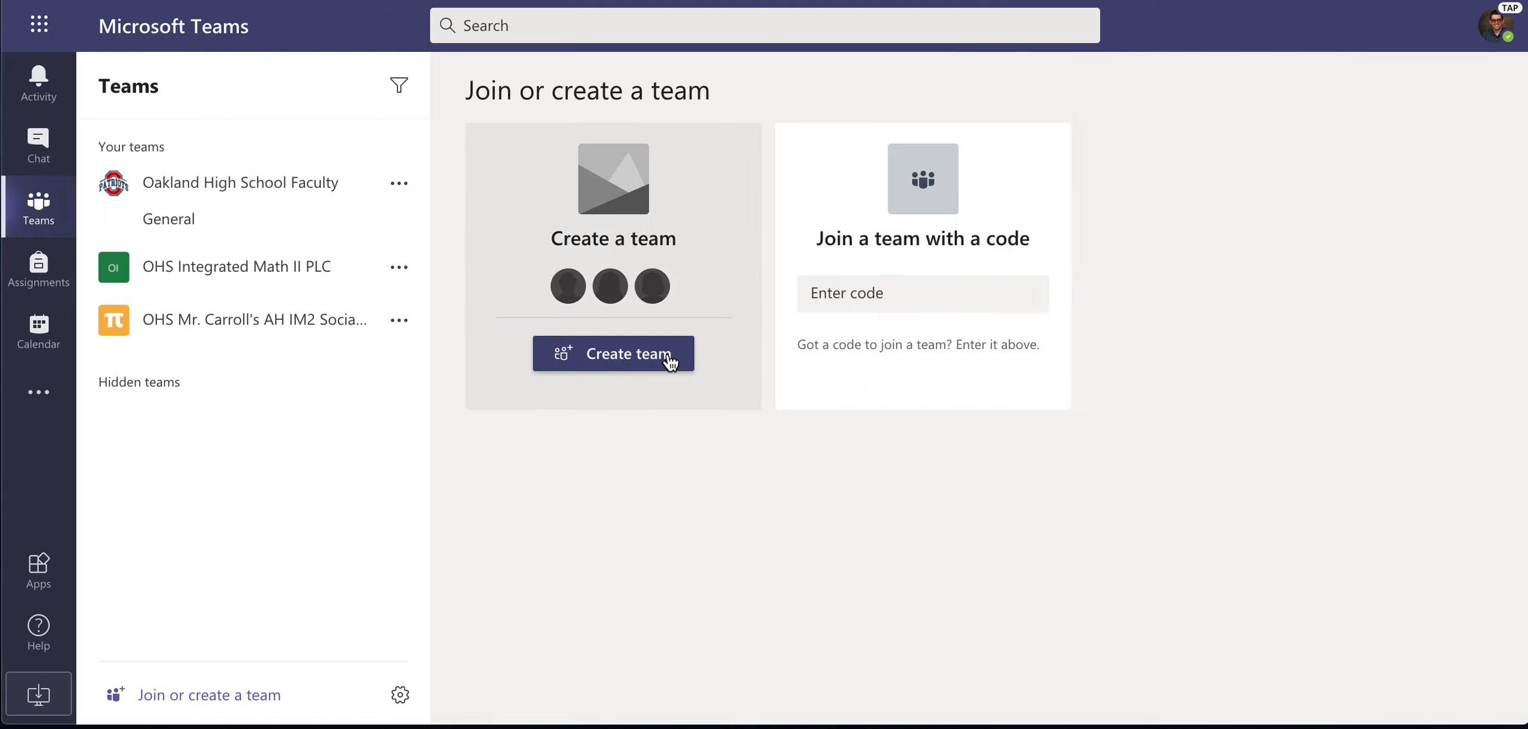
click(670, 362)
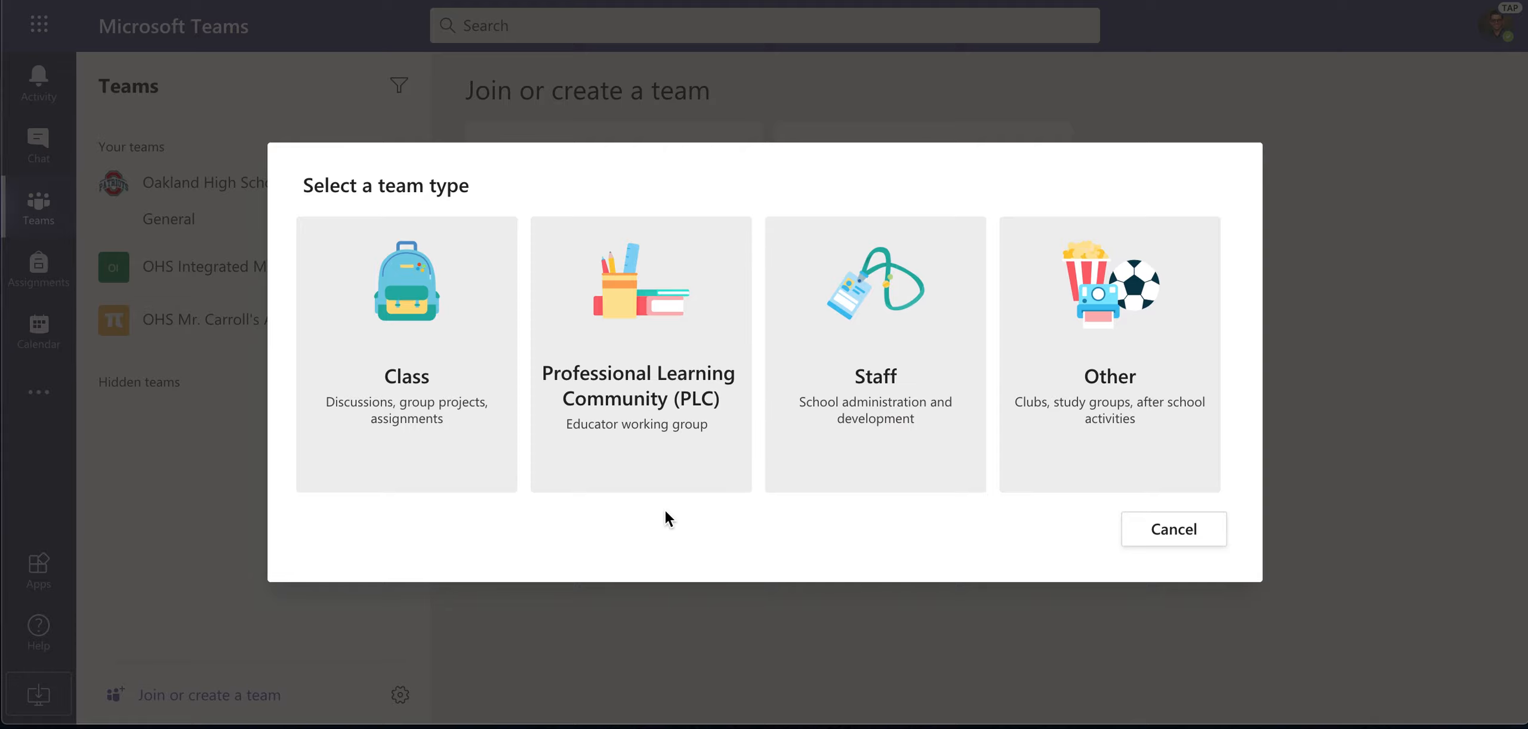
click(461, 329)
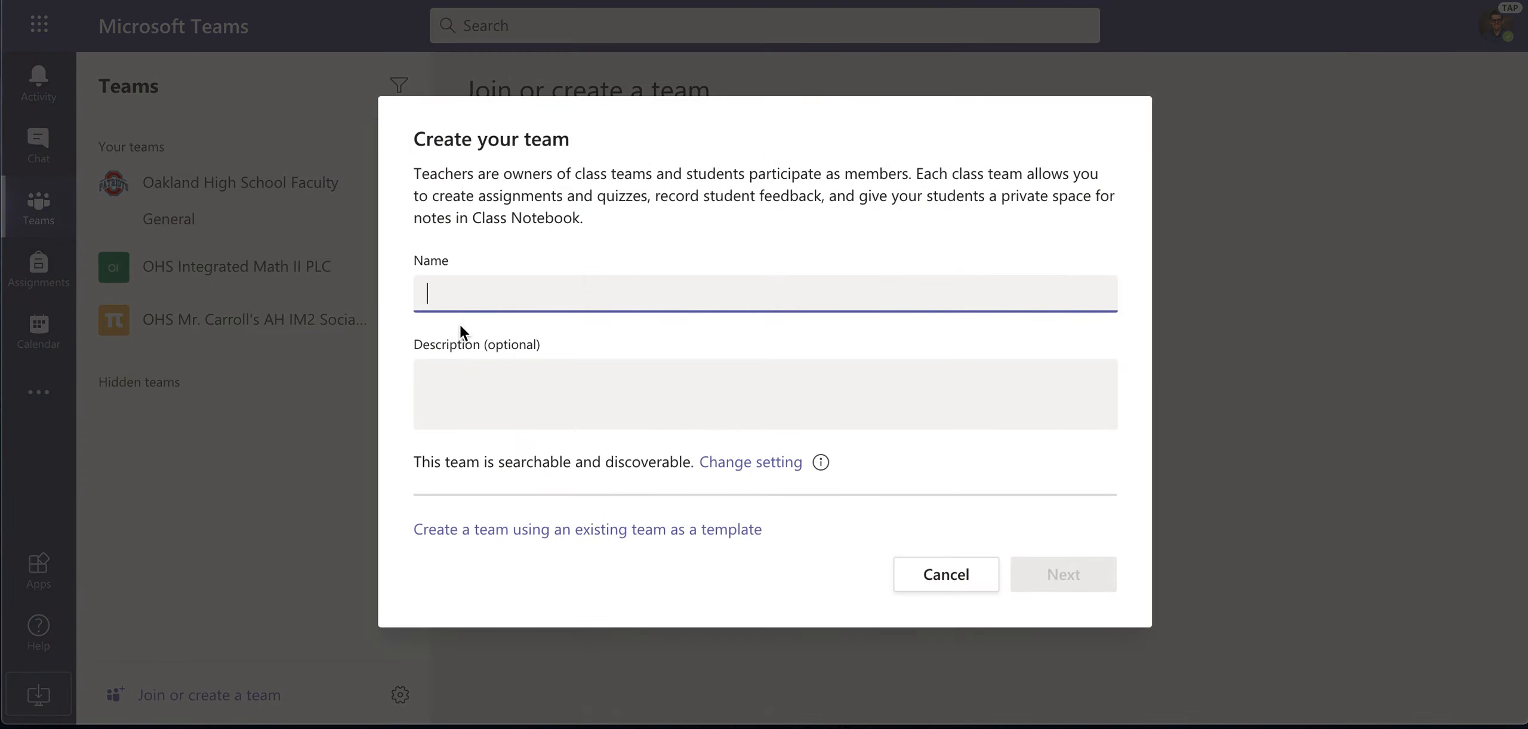
text(Test)
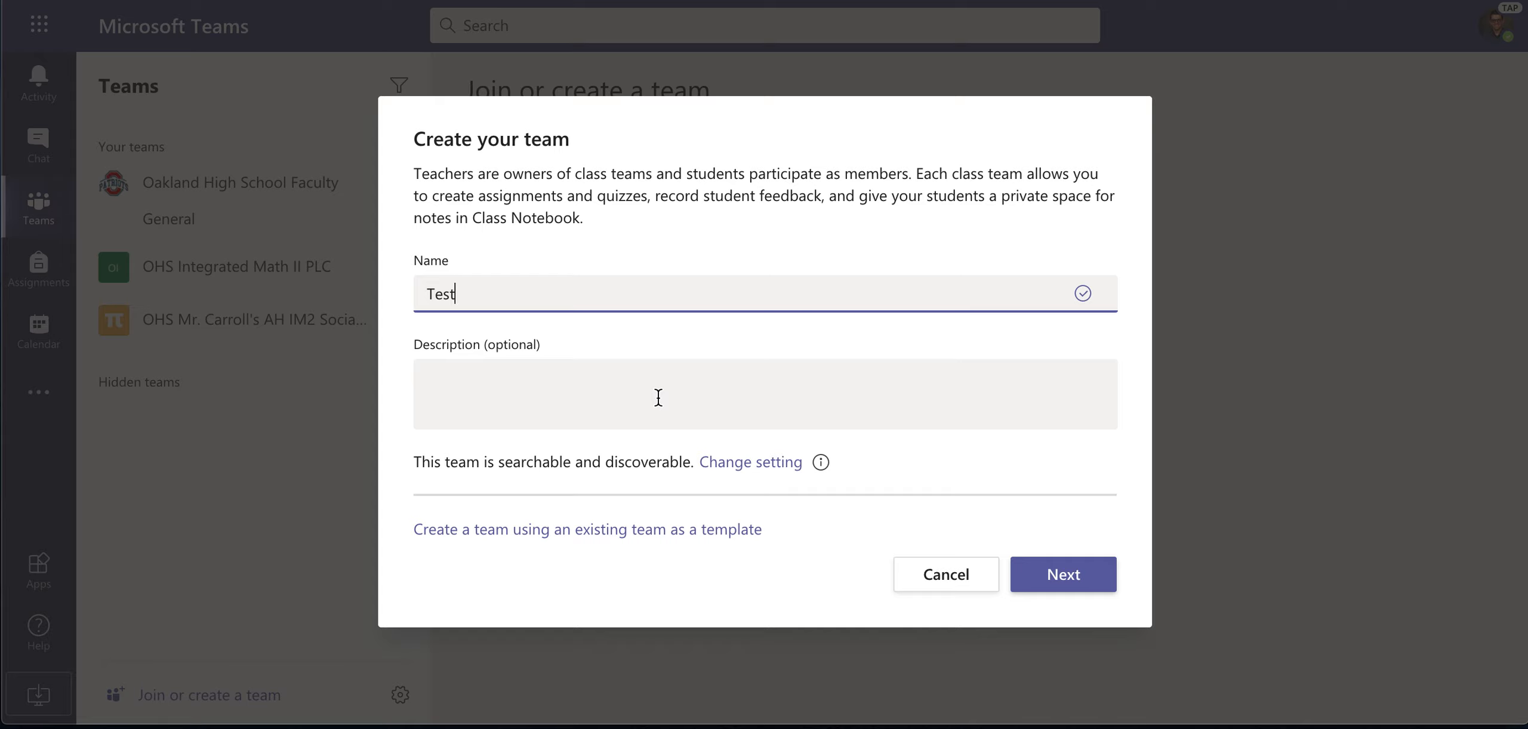
mouse_move(834, 473)
click(1063, 558)
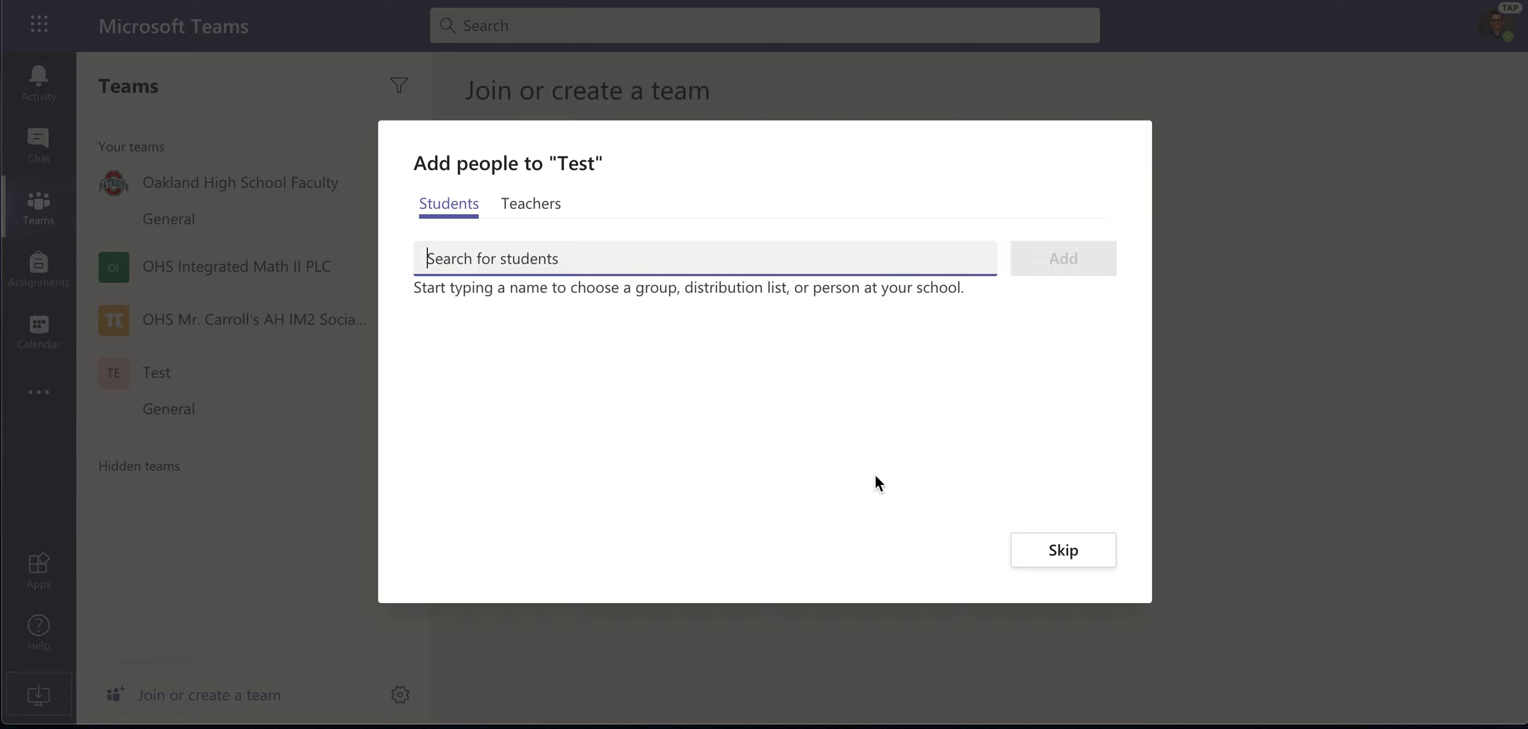
- Search for a student to add to the Test team by last name, and clear the search
text(c)
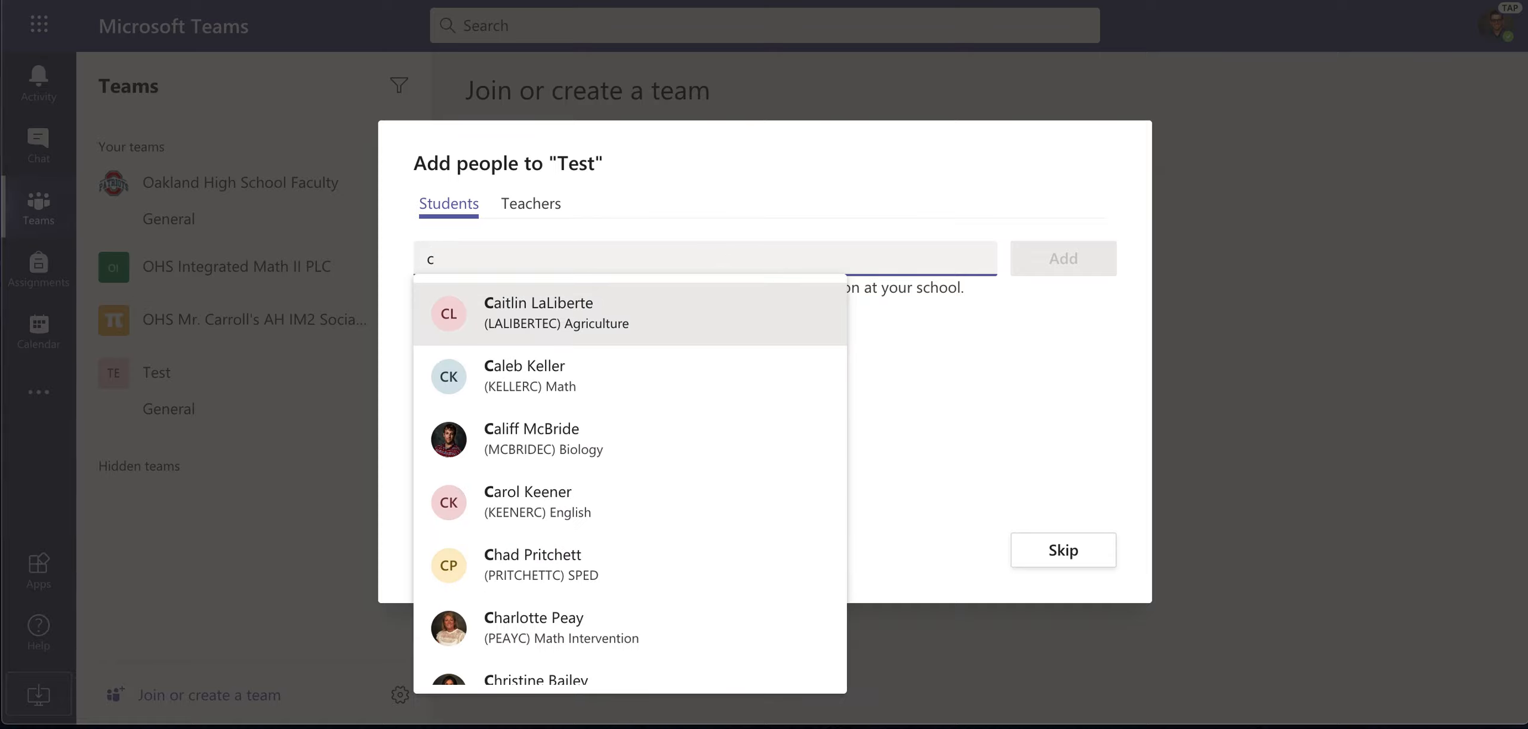
text(arroll)
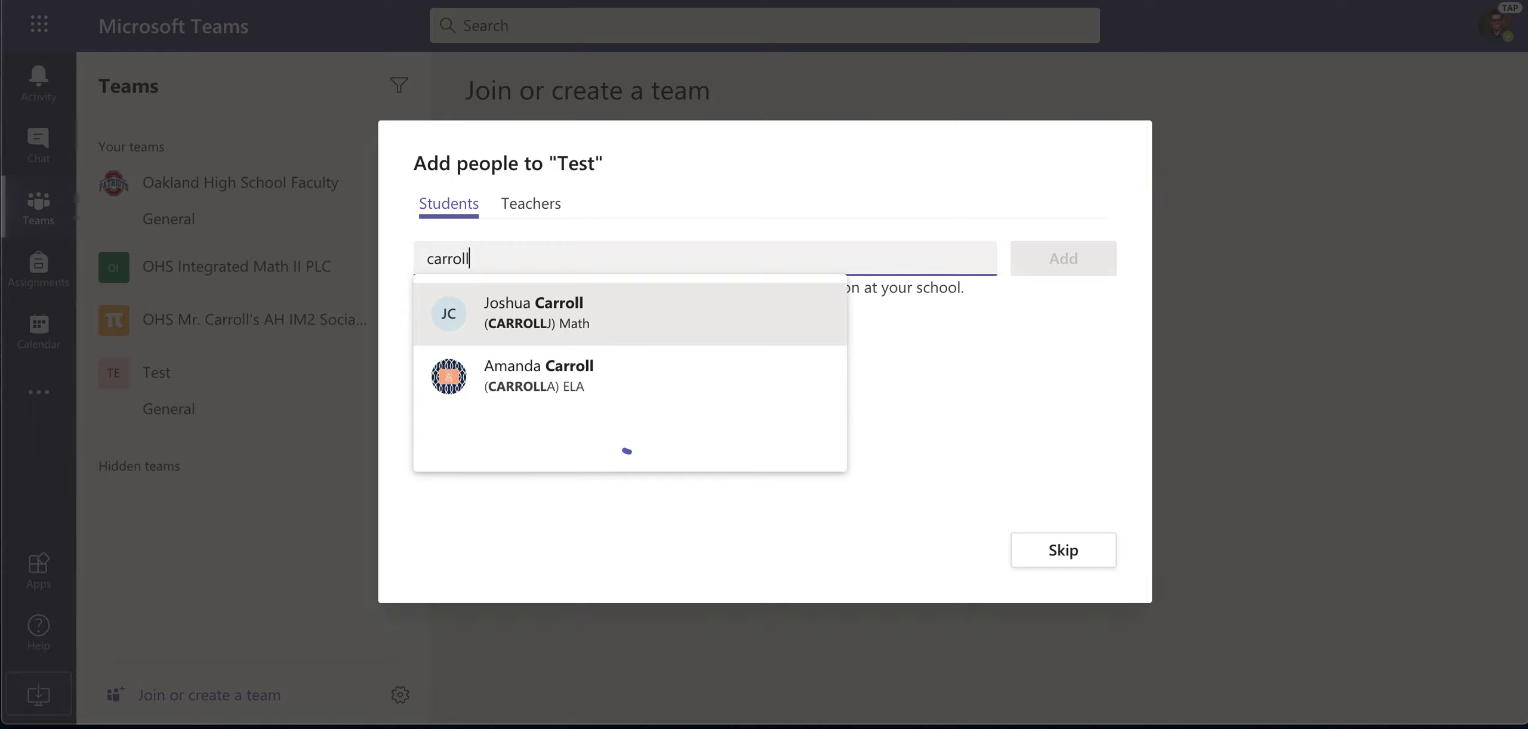
key(BackSpace)
key(BackSpace)
key(BackSpace)
key(BackSpace)
key(BackSpace)
key(BackSpace)
key(BackSpace)
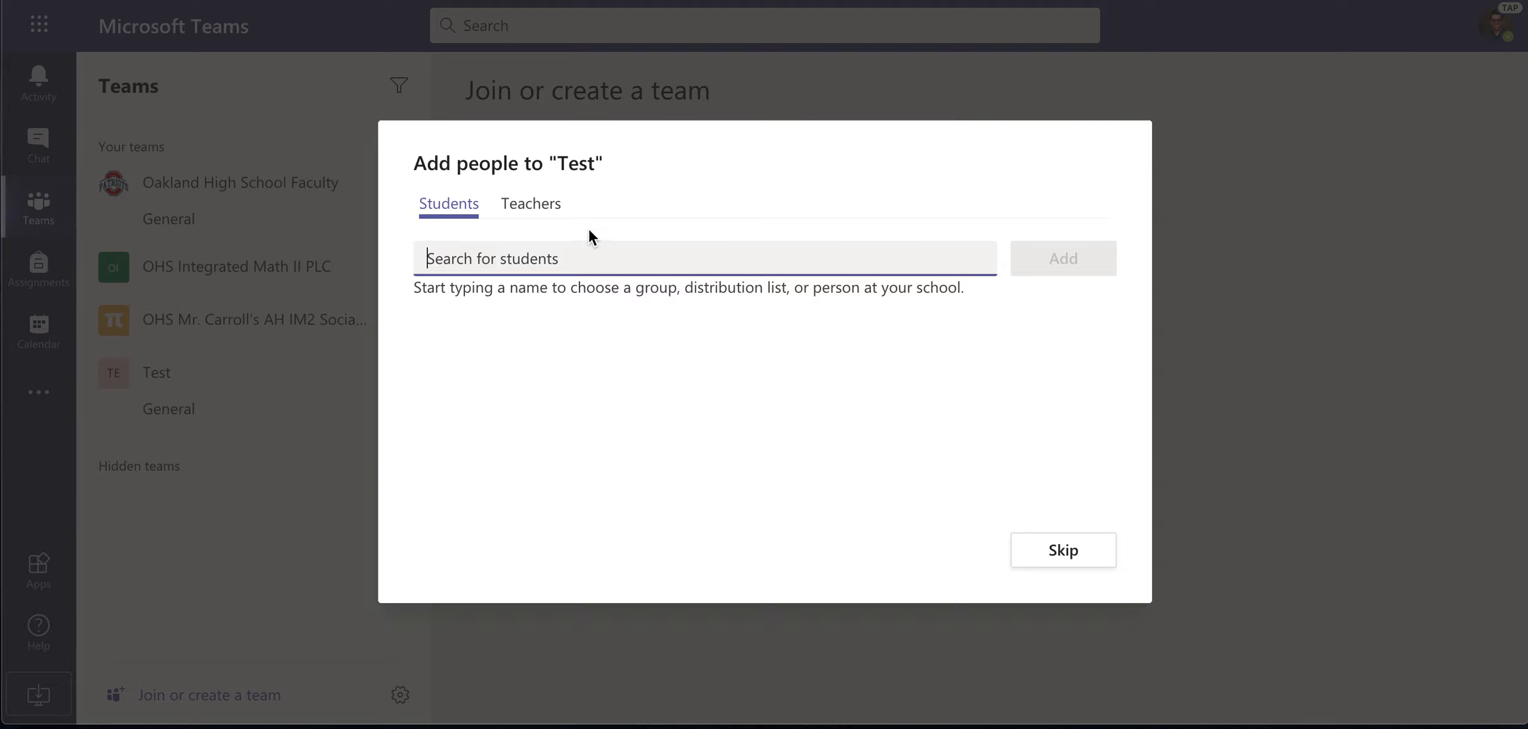
- View the option for adding teachers and skip adding people to the Test team
click(540, 204)
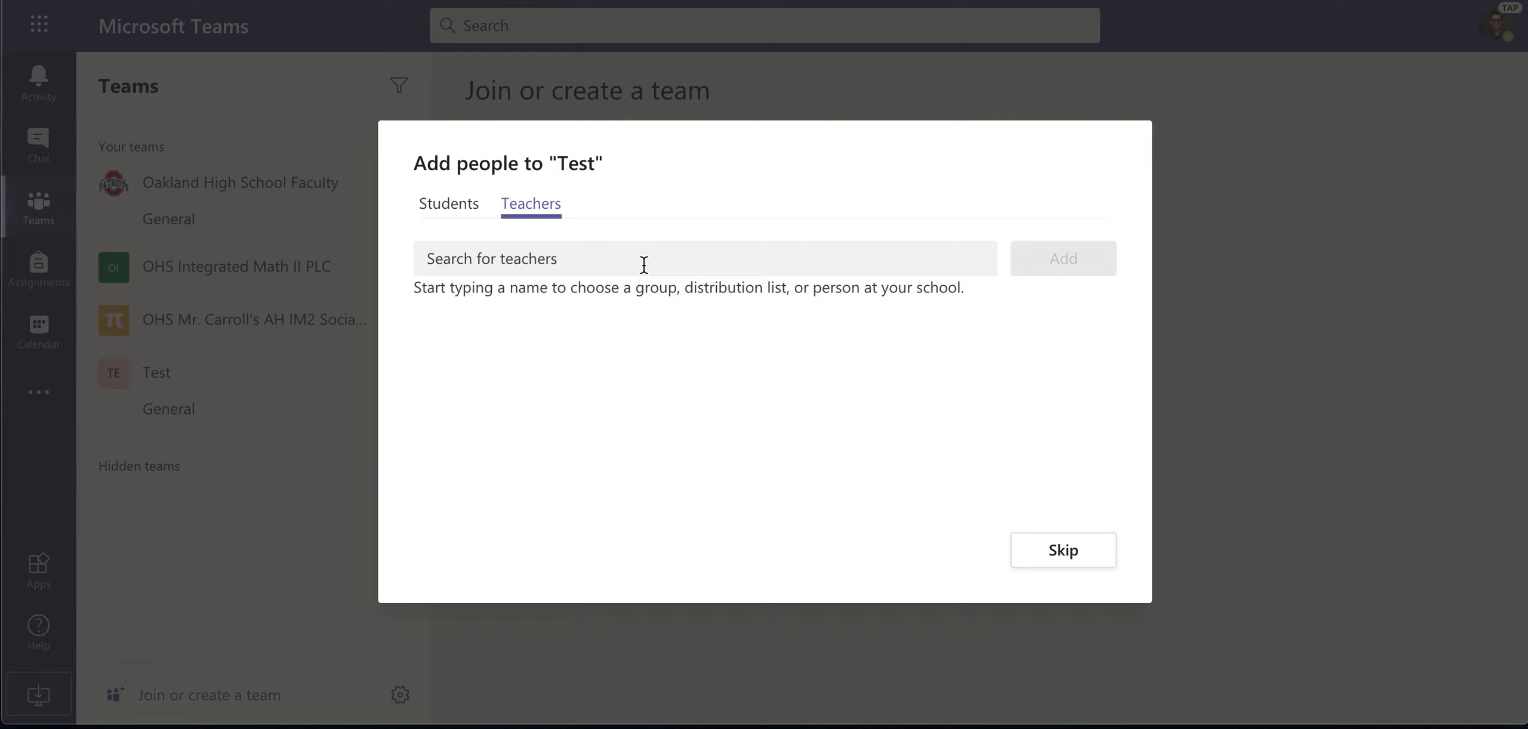
click(1085, 564)
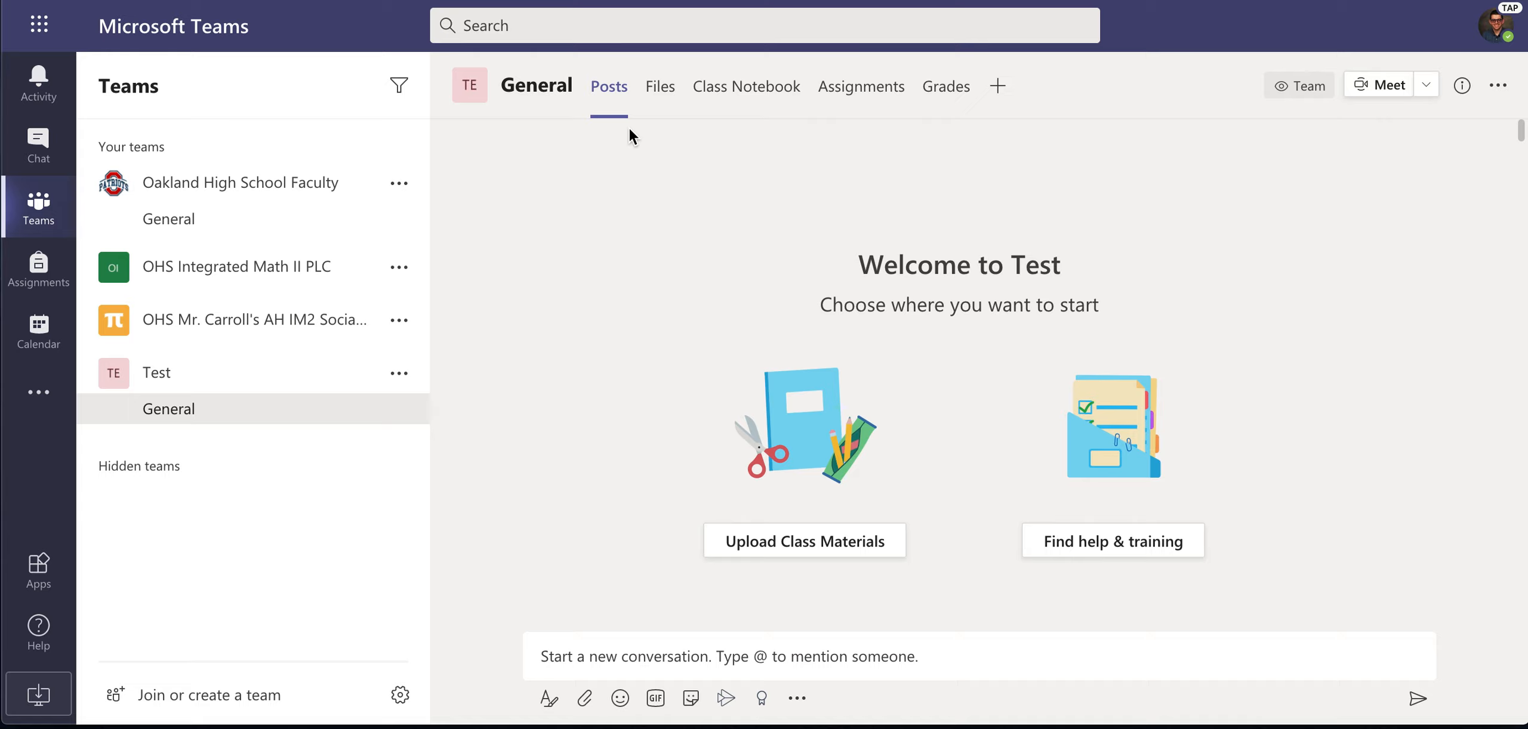
- Post "Hello!" with the "I Like" thumbs-up GIF in the Test team's General channel
click(713, 658)
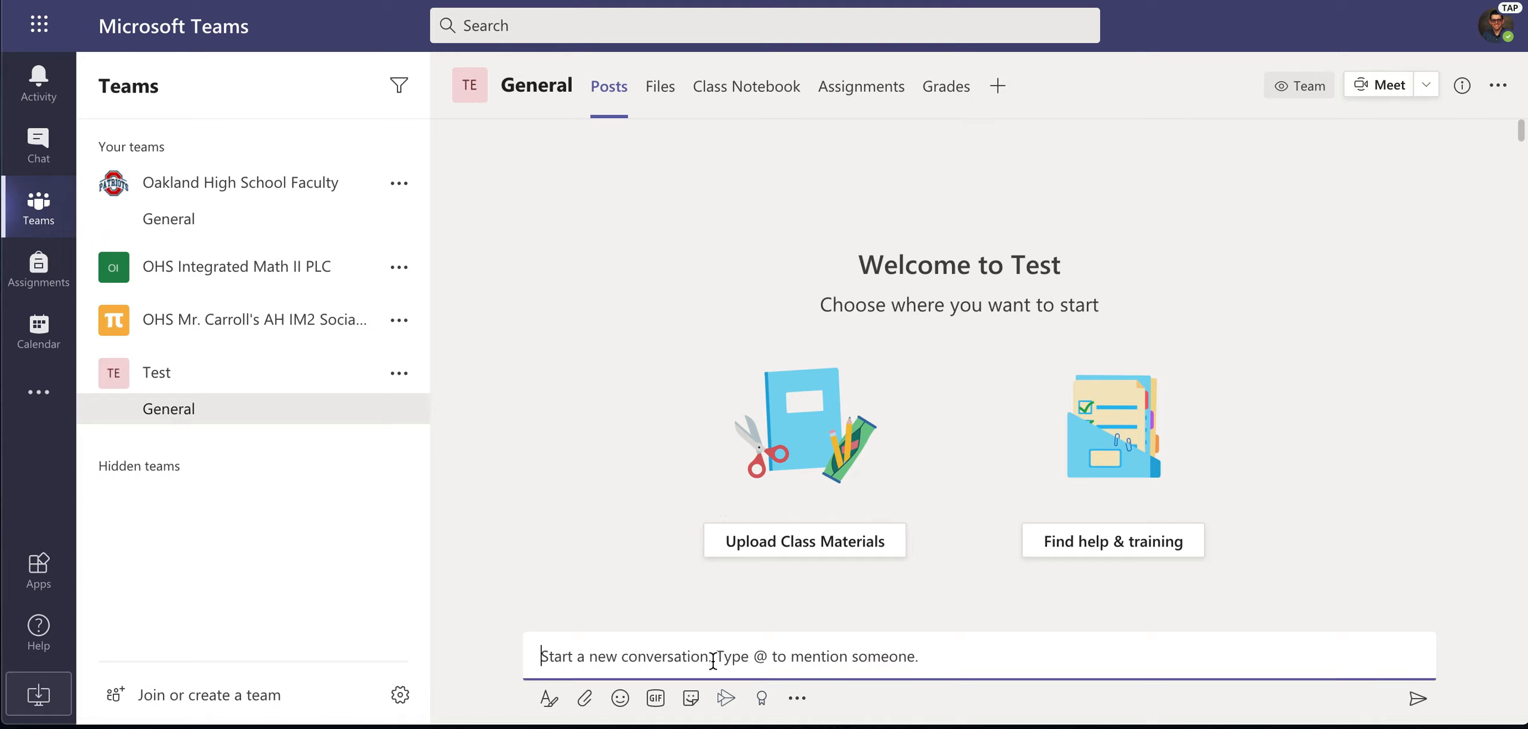
text(Hello!)
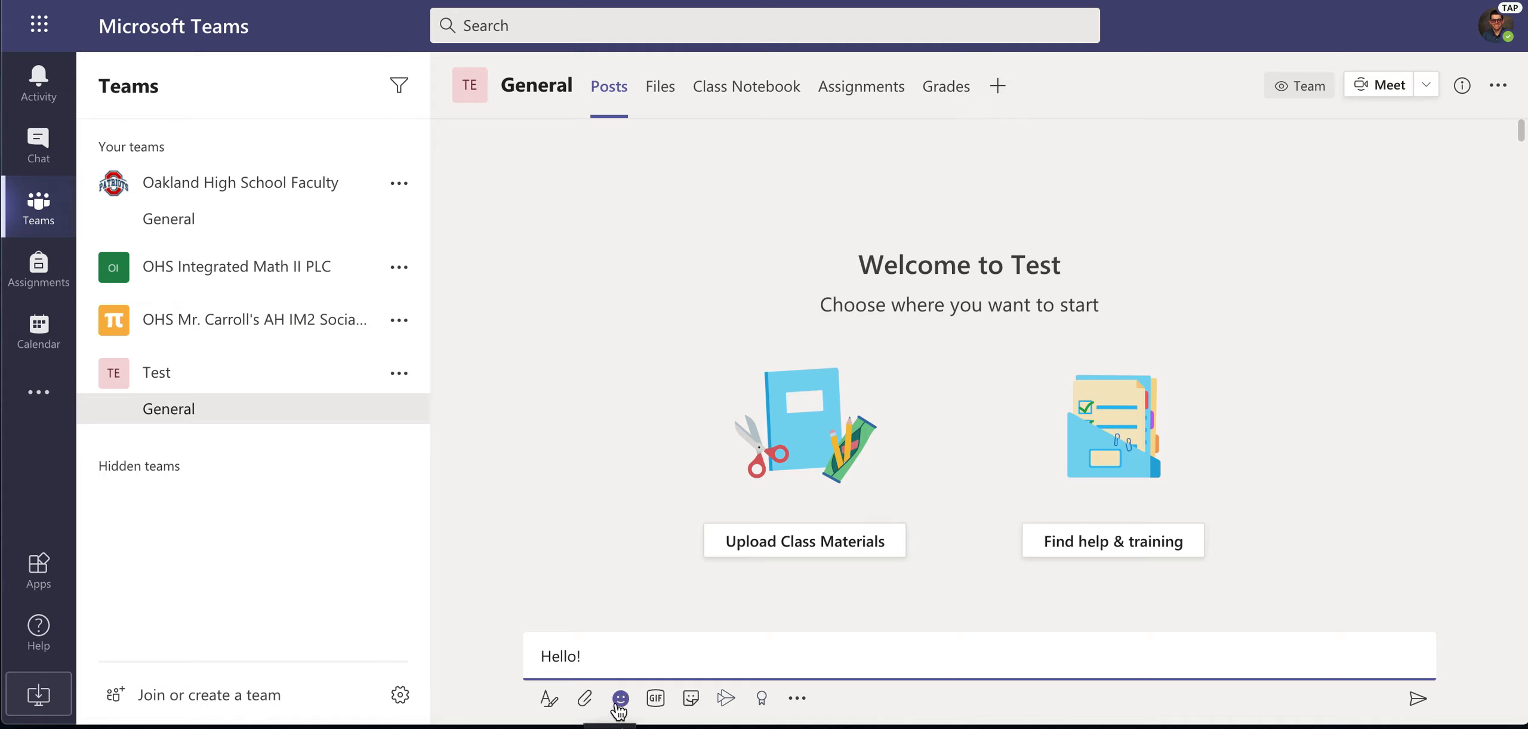
click(651, 701)
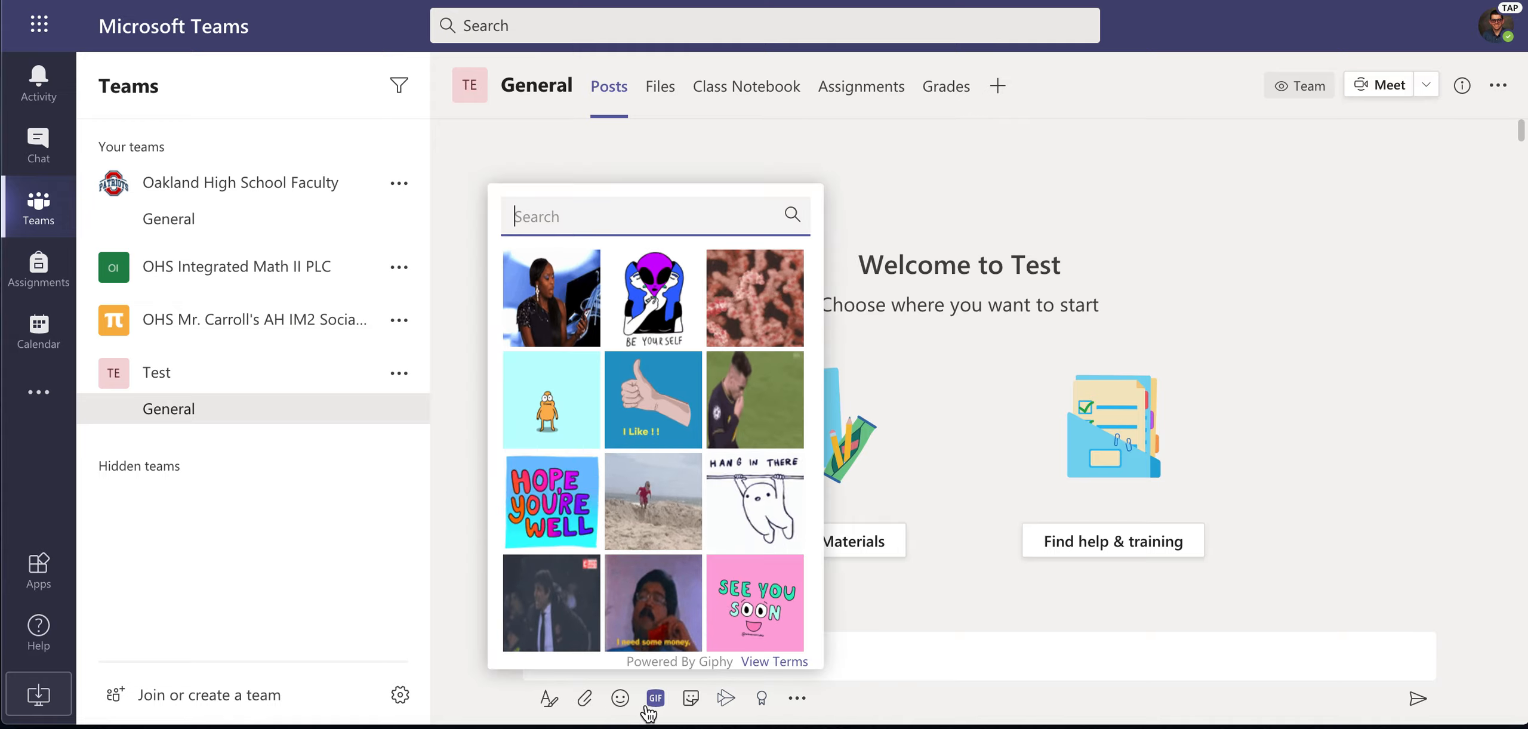
click(663, 397)
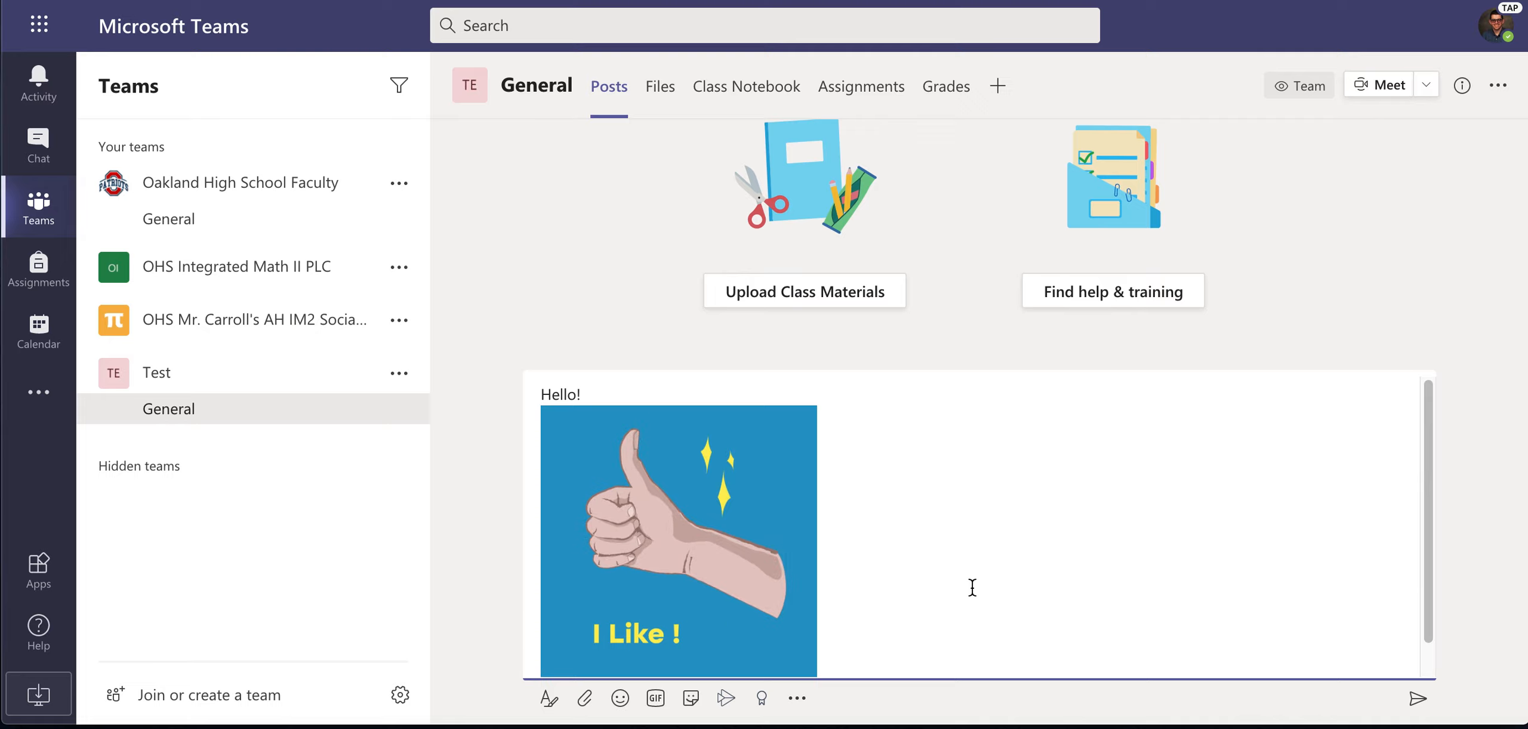
click(1411, 700)
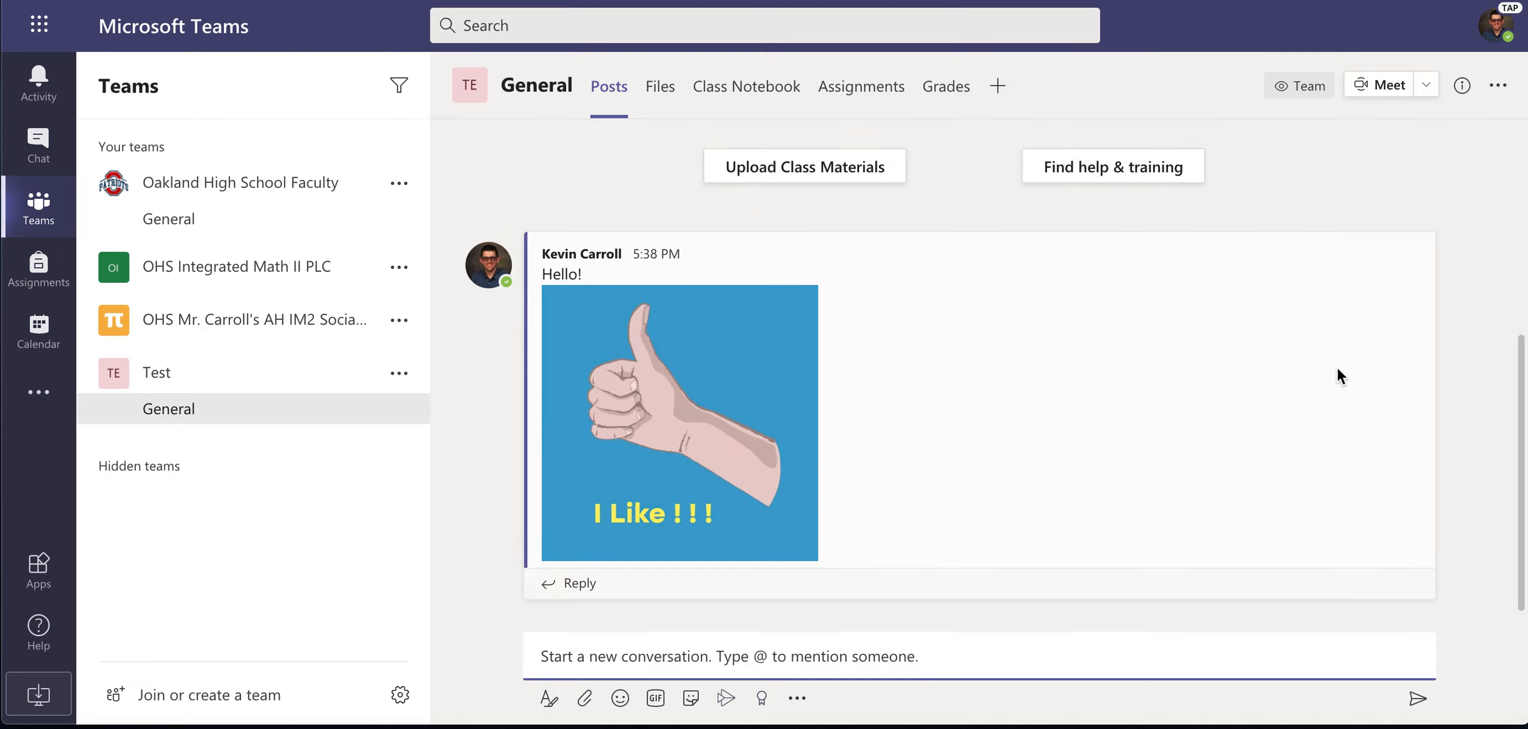
- Open the reply field under the "Hello!" post and look over the channel's posts
click(644, 596)
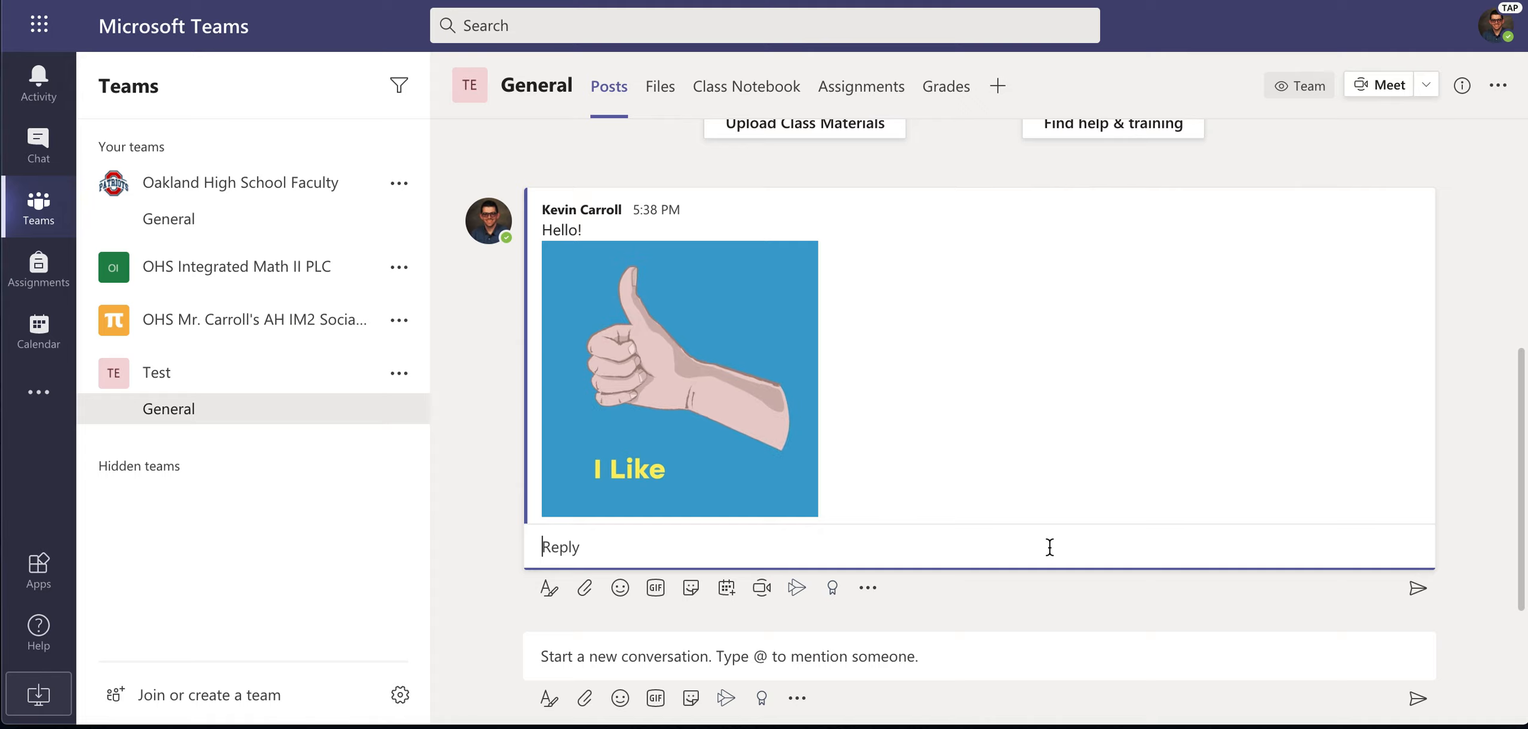
scroll(1050, 547, up, 7)
scroll(1051, 555, down, 3)
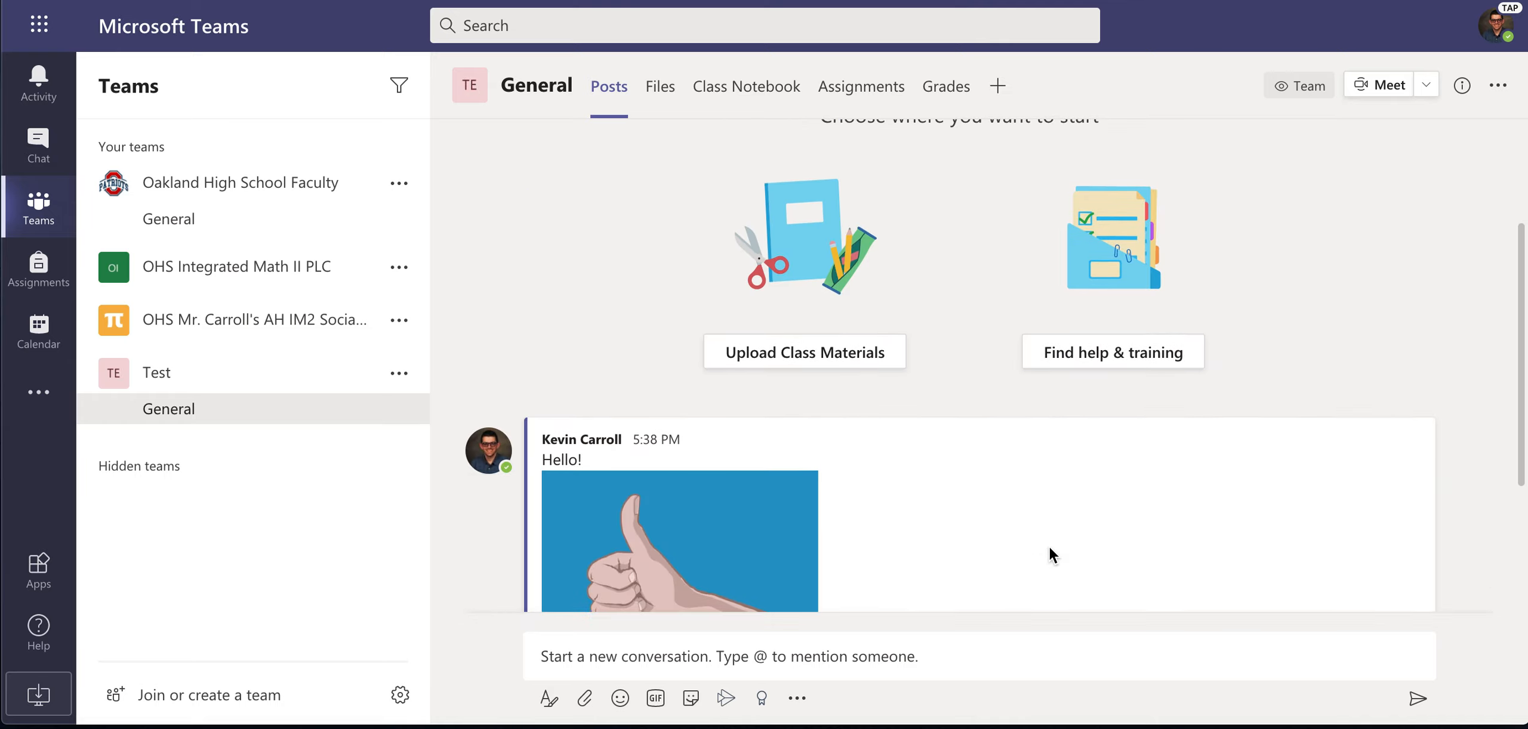
- Try out an instant meeting in the General channel, allowing microphone and camera access and turning the camera off, and leave its setup
click(1382, 88)
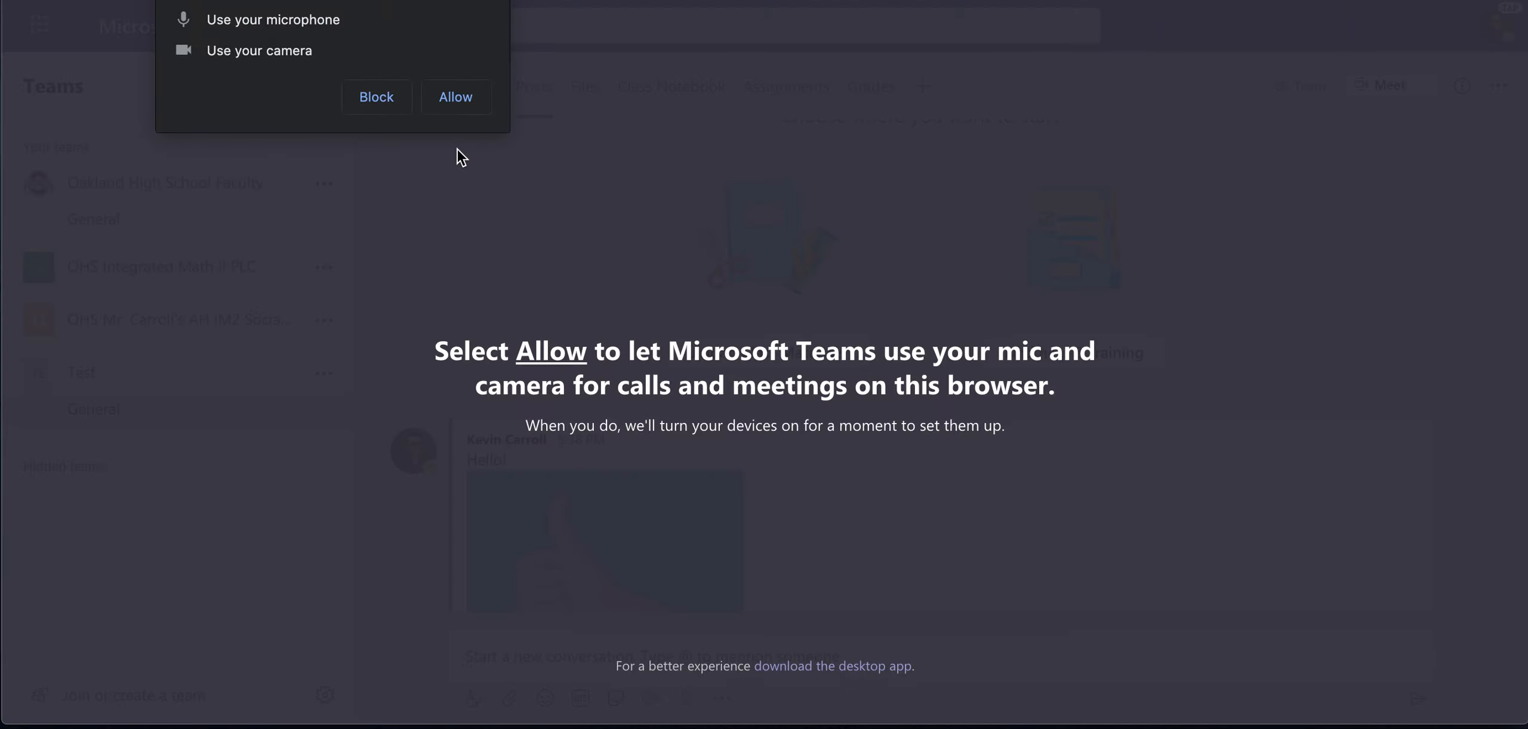
click(452, 107)
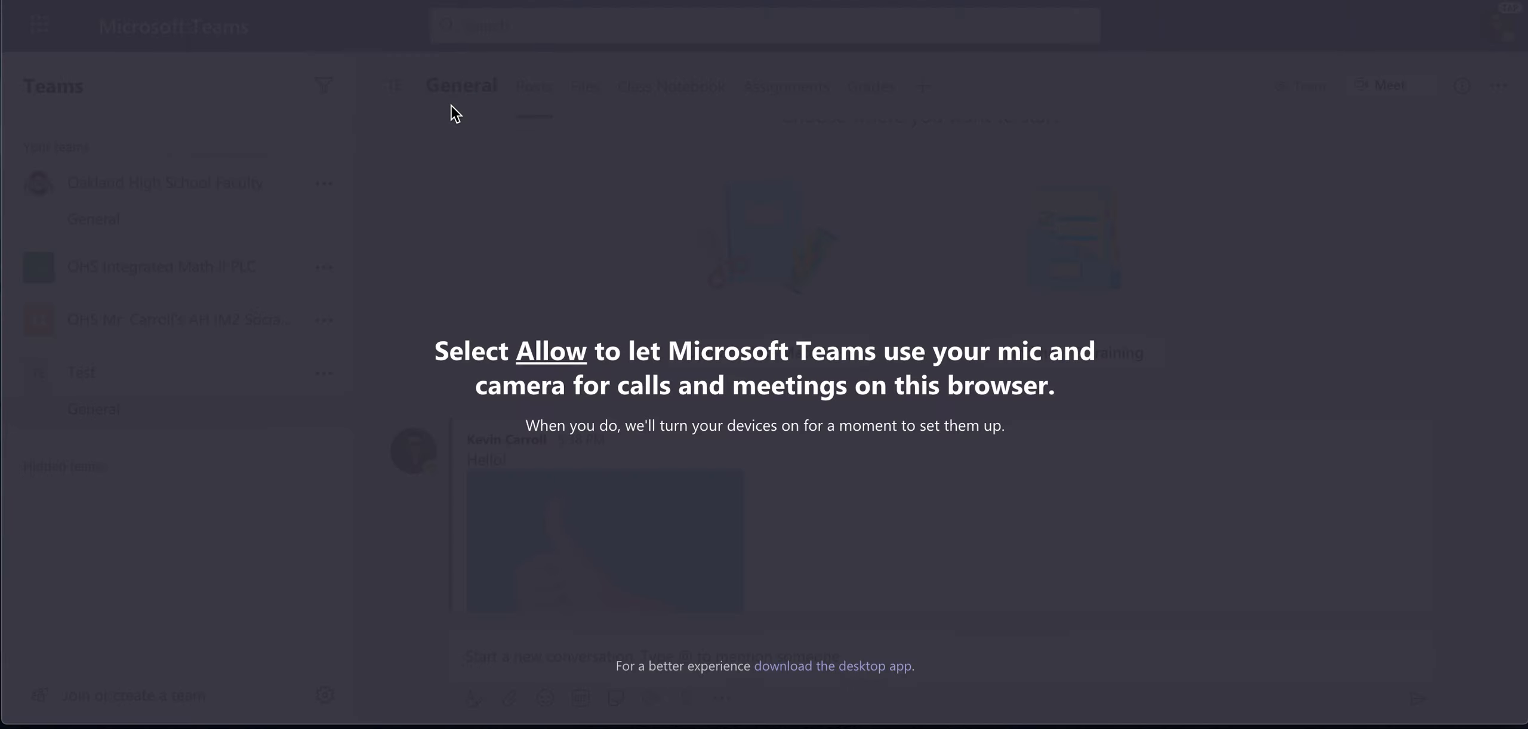
click(936, 199)
click(938, 201)
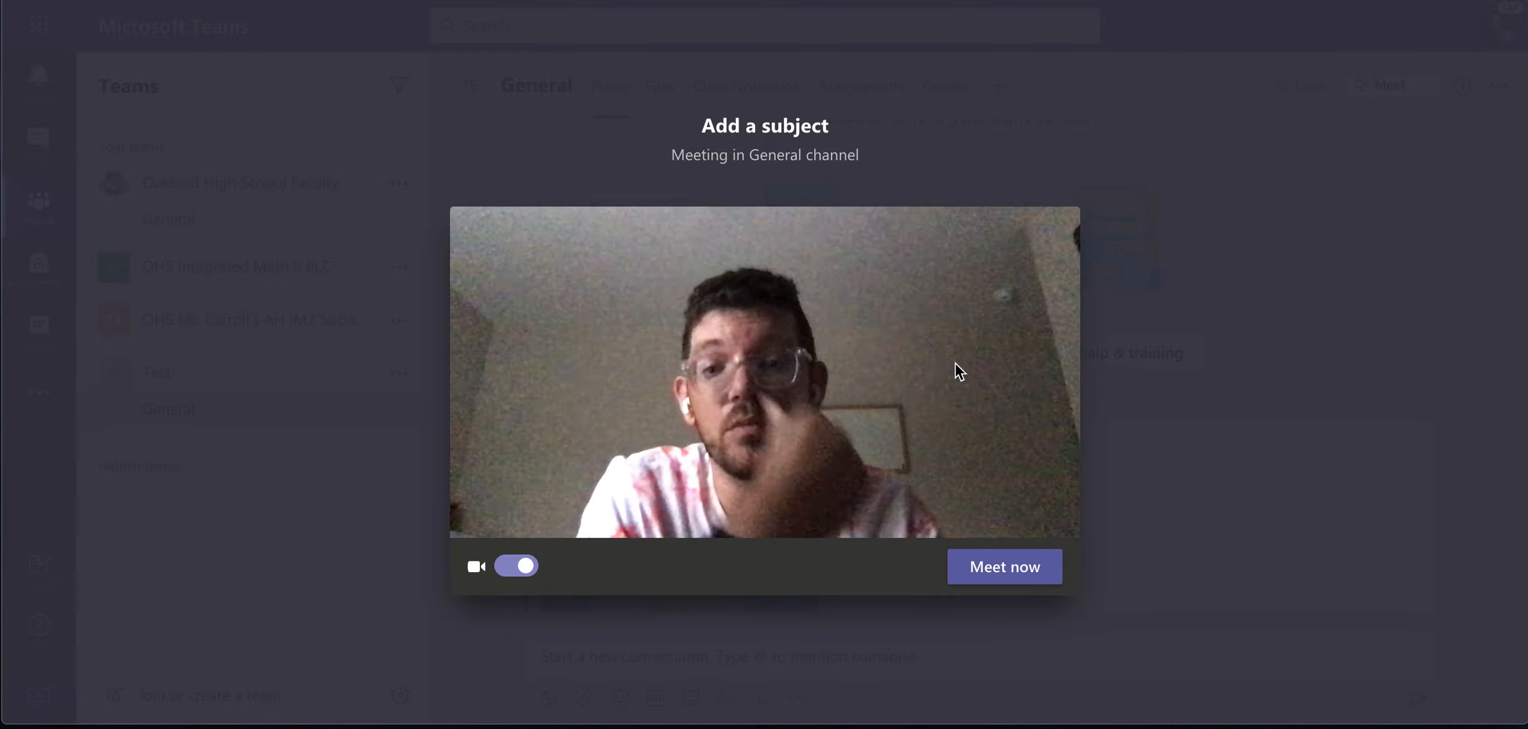
click(517, 567)
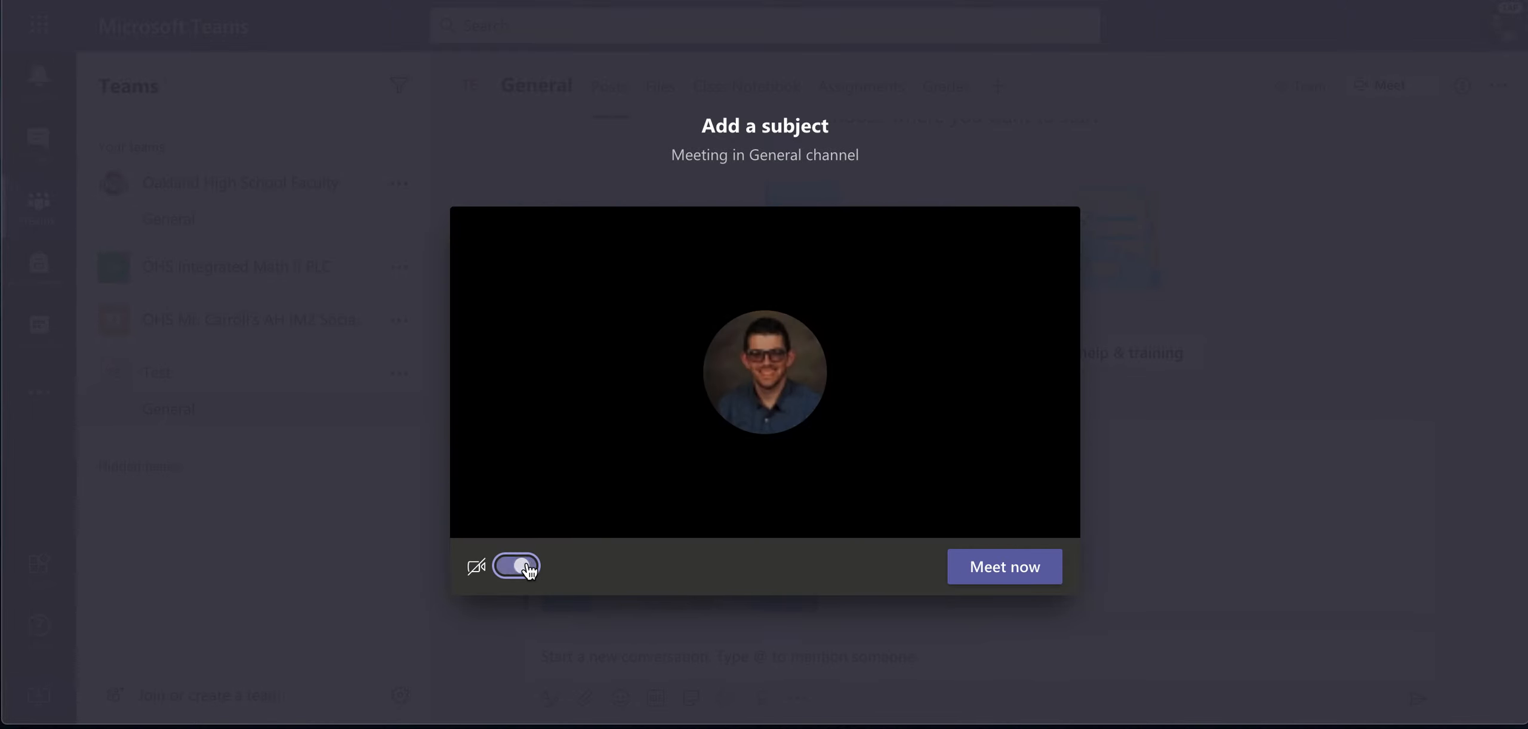
click(1141, 178)
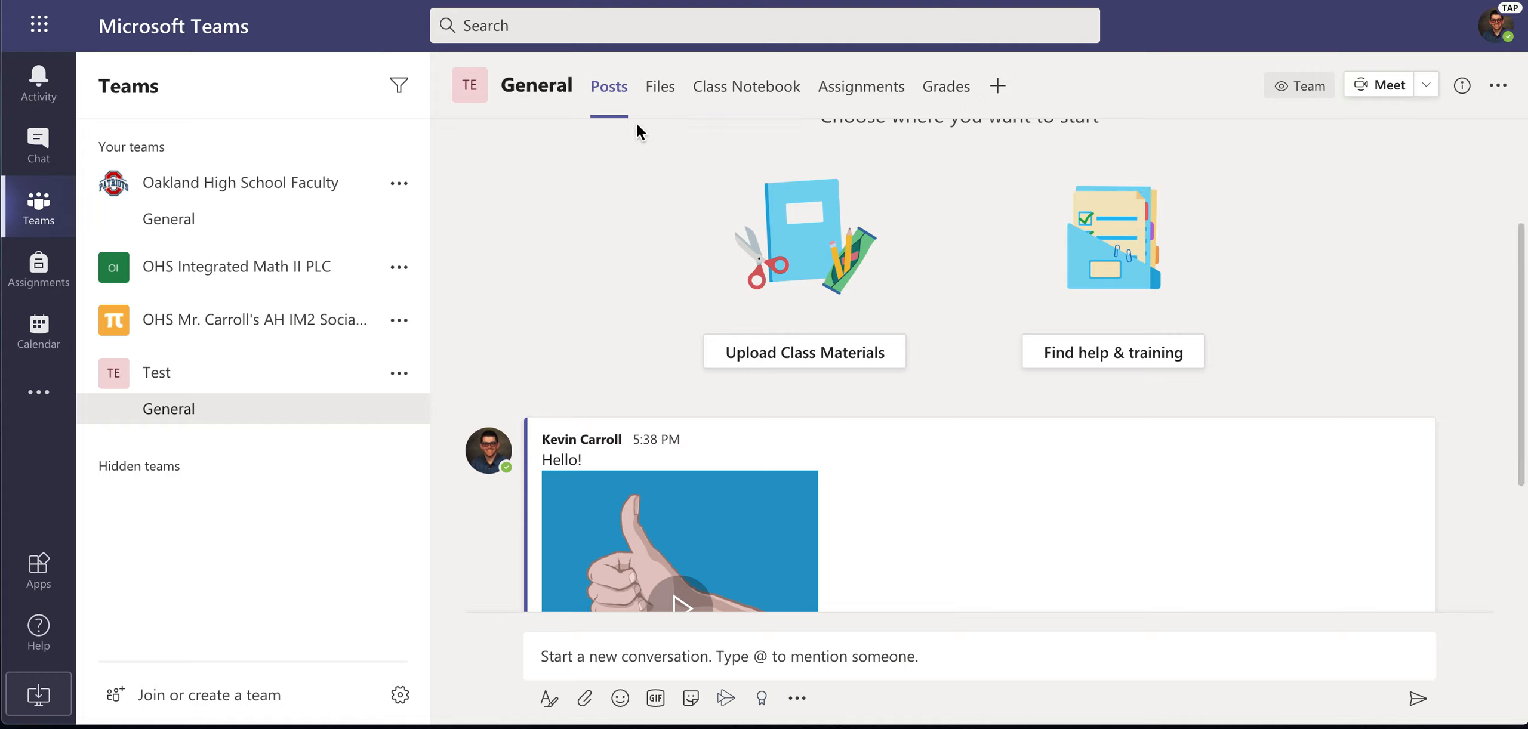
- View the General channel's files and start a new assignment for the Test team
click(660, 110)
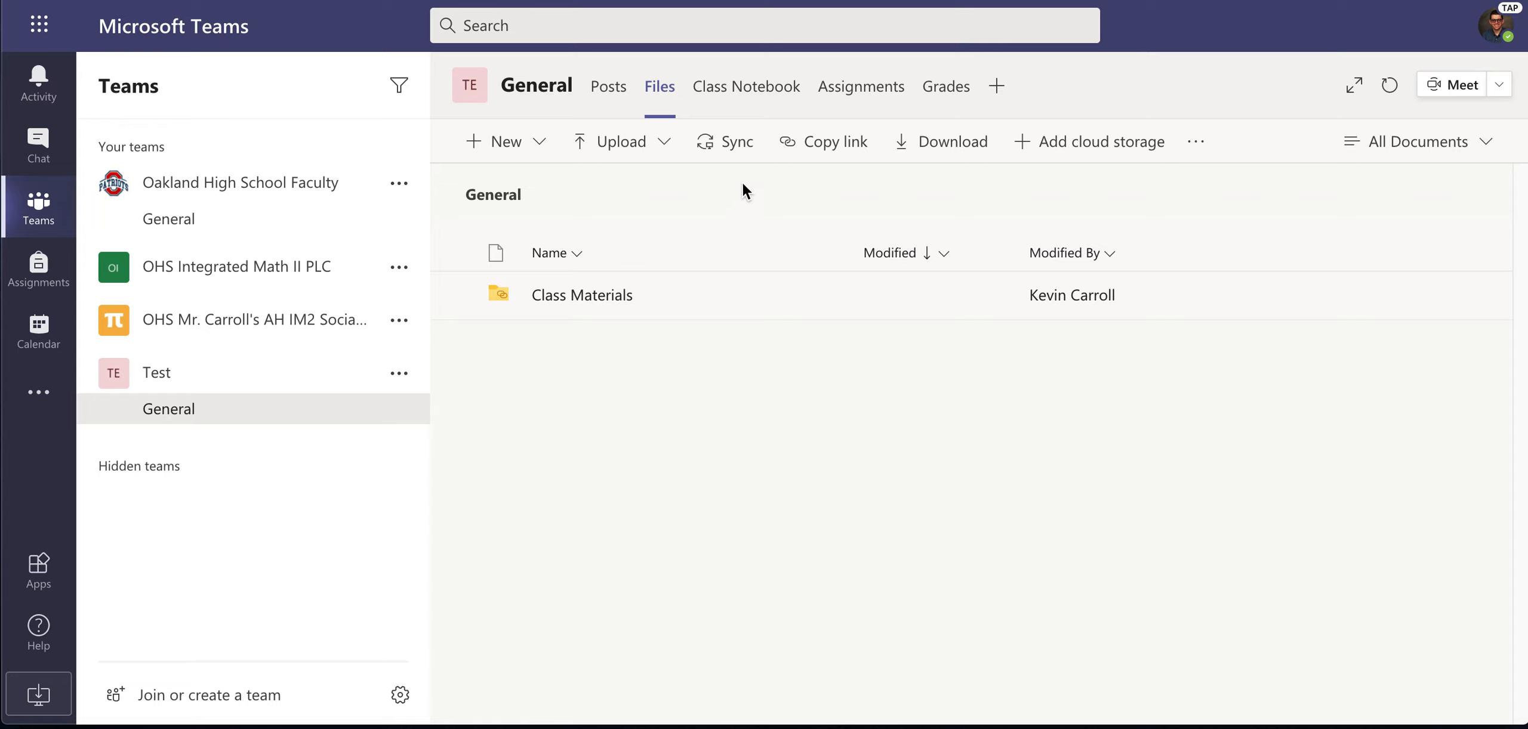
click(869, 113)
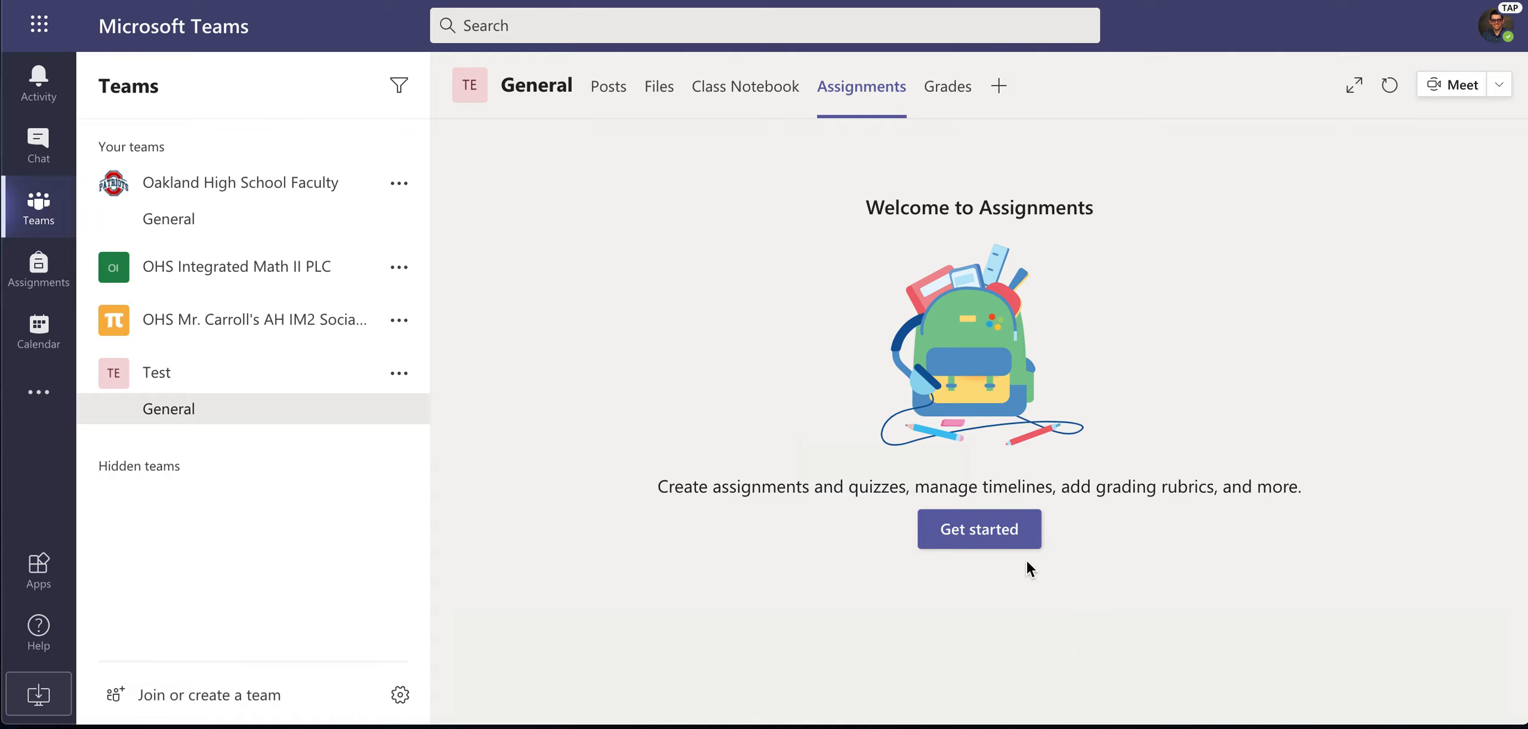
click(1009, 529)
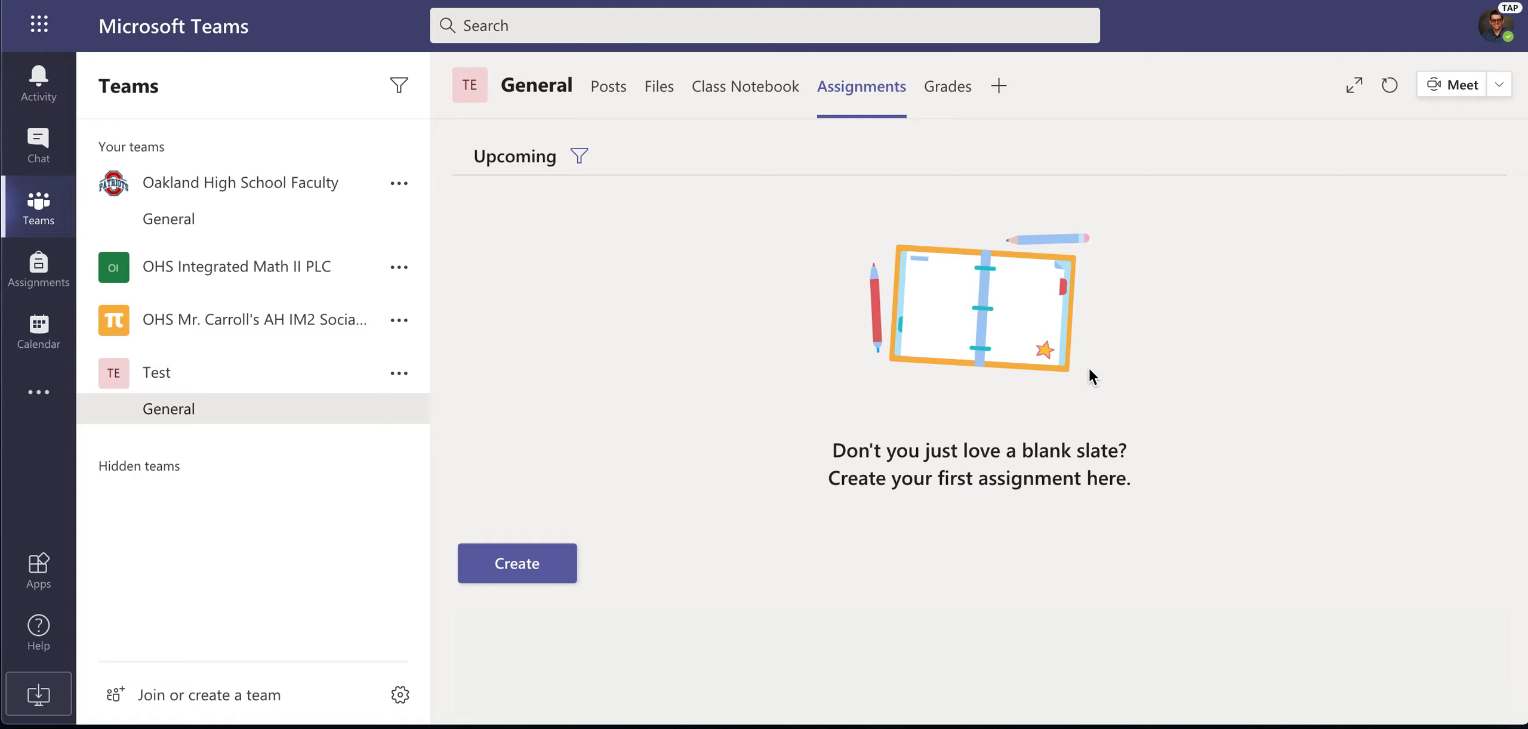
click(522, 565)
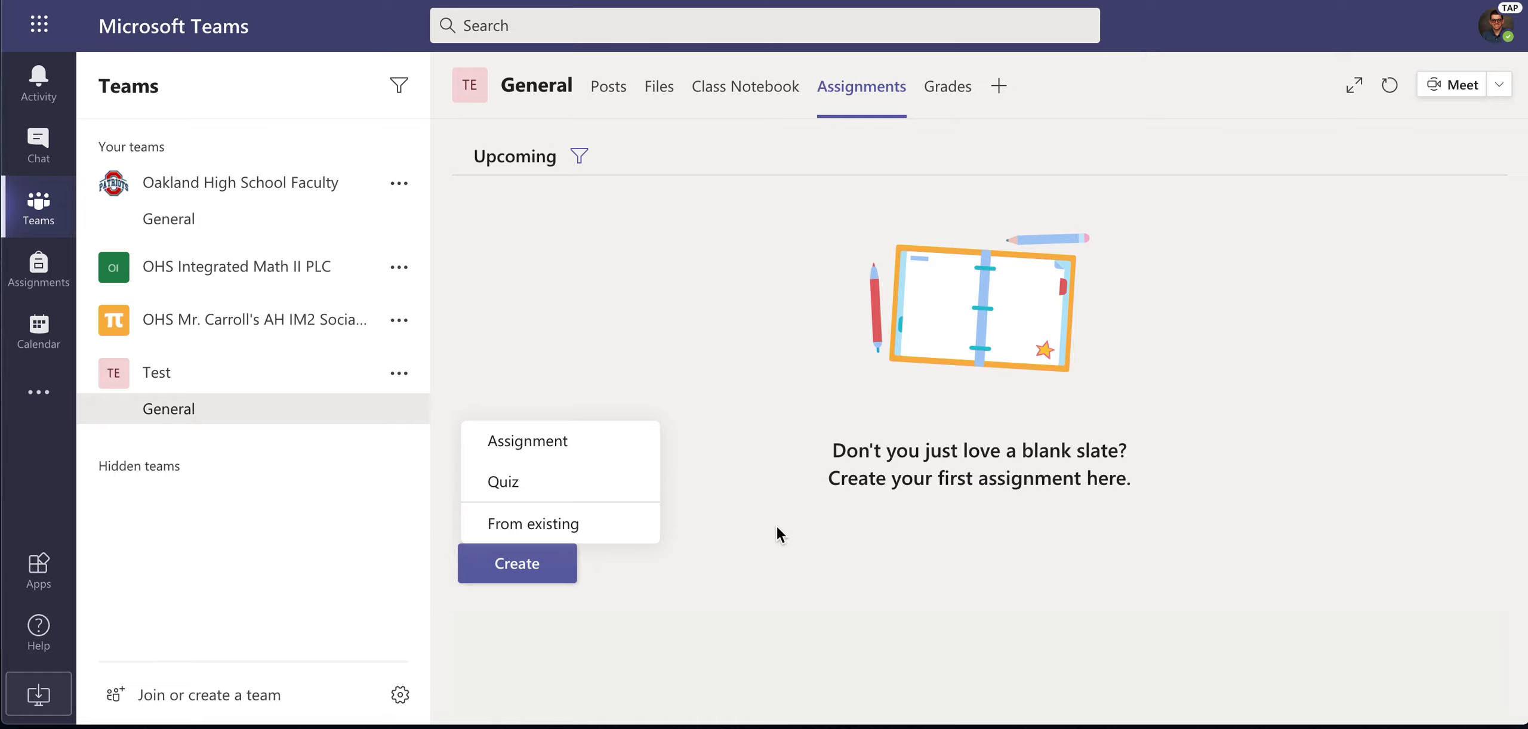
click(587, 440)
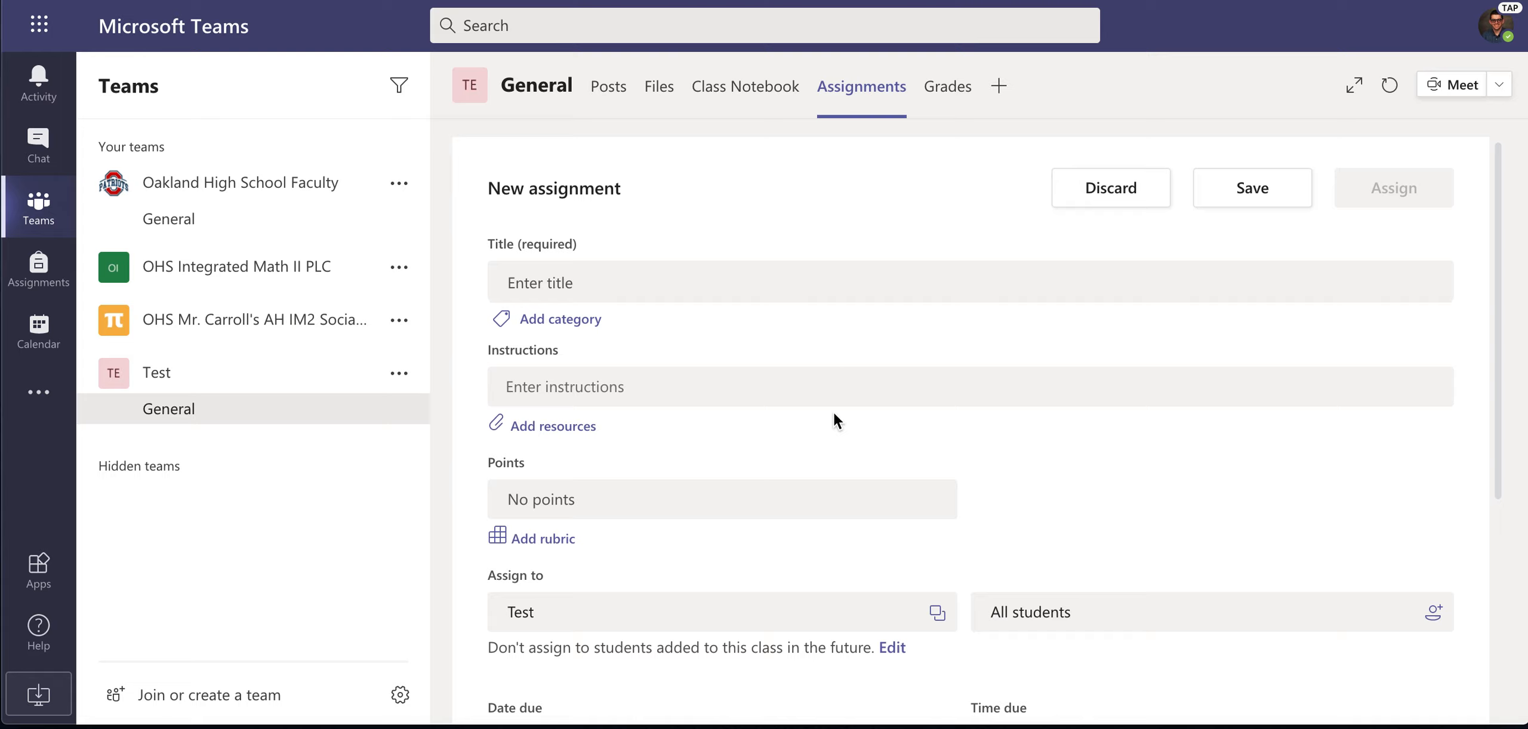
- Give the new assignment the title "Title" and set its points to 10
click(770, 276)
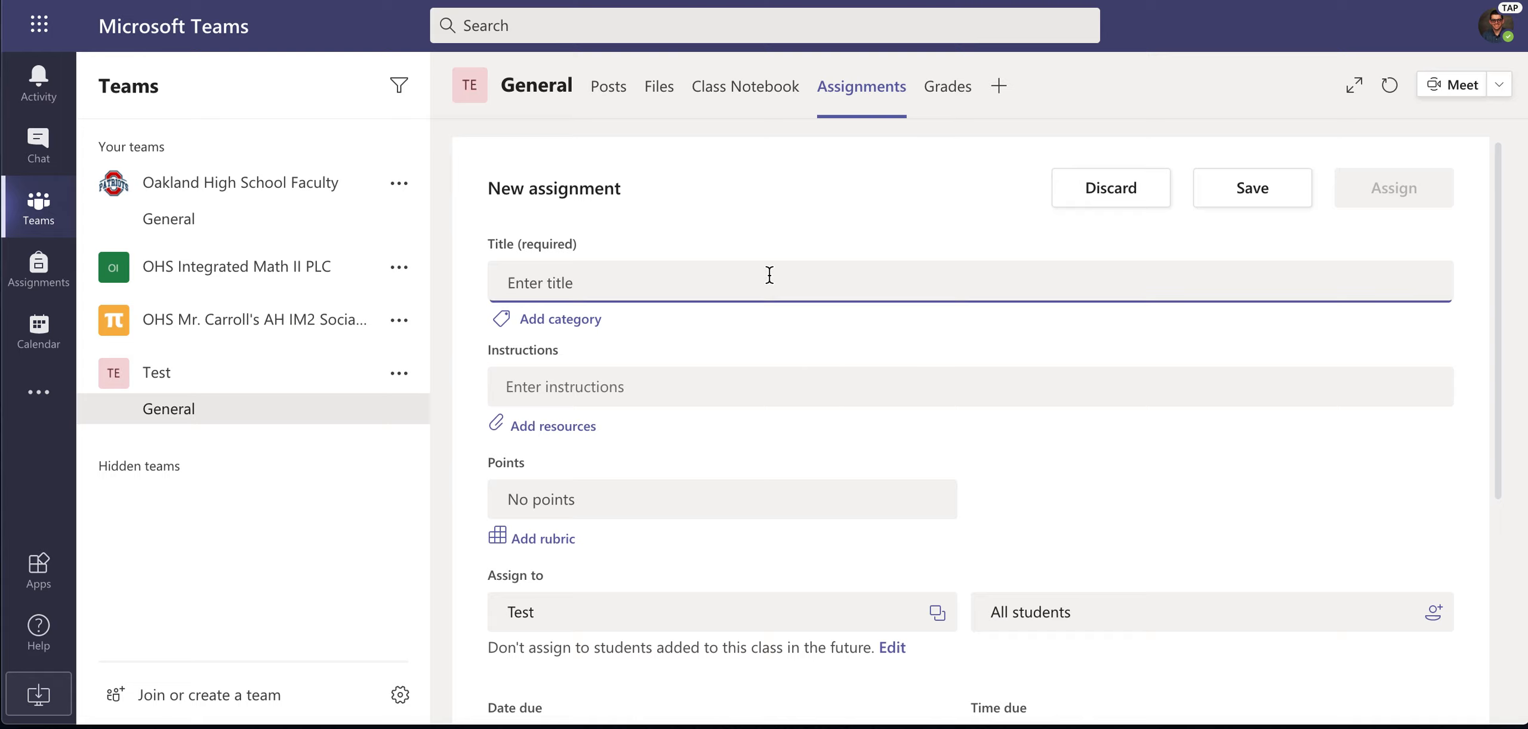
text(Title)
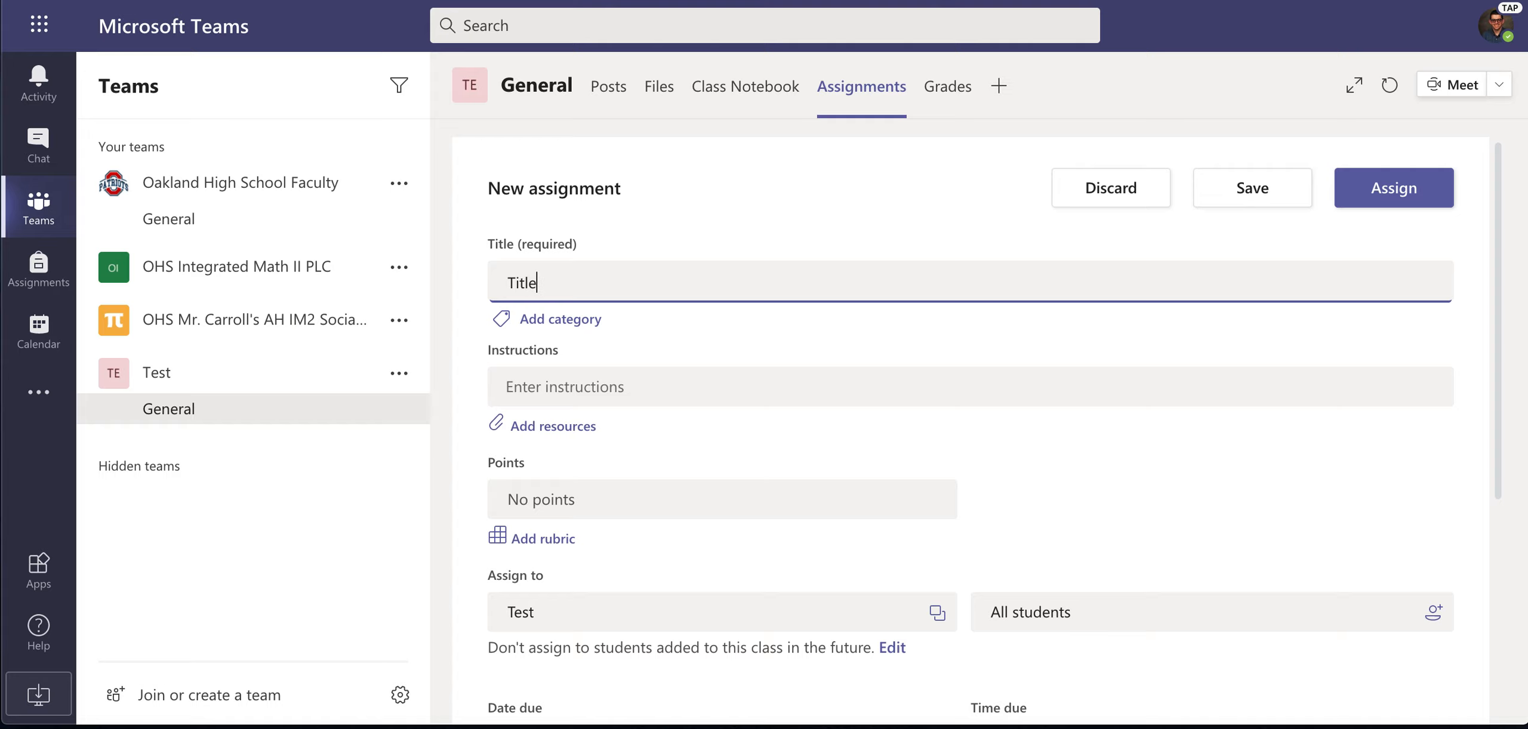
scroll(683, 439, down, 2)
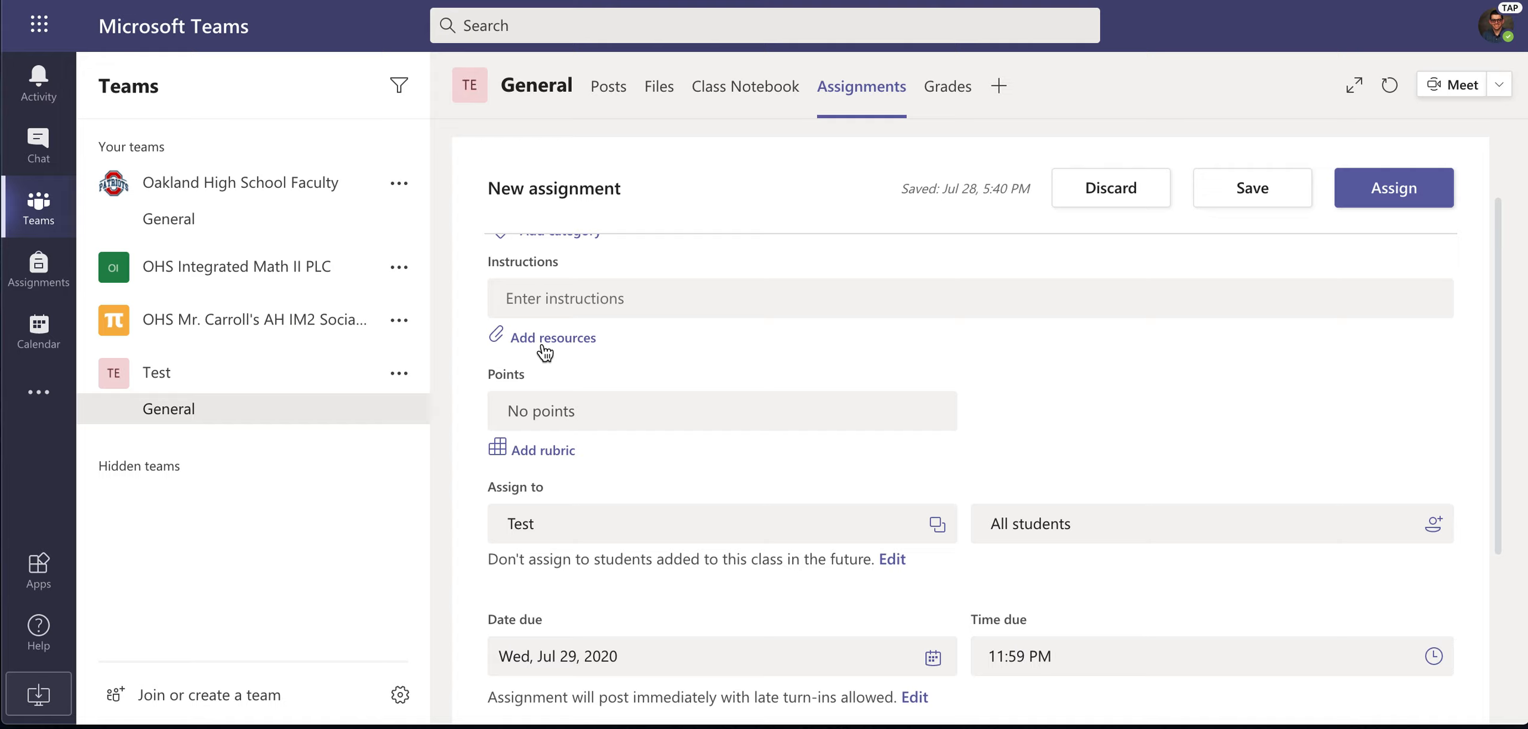
click(581, 411)
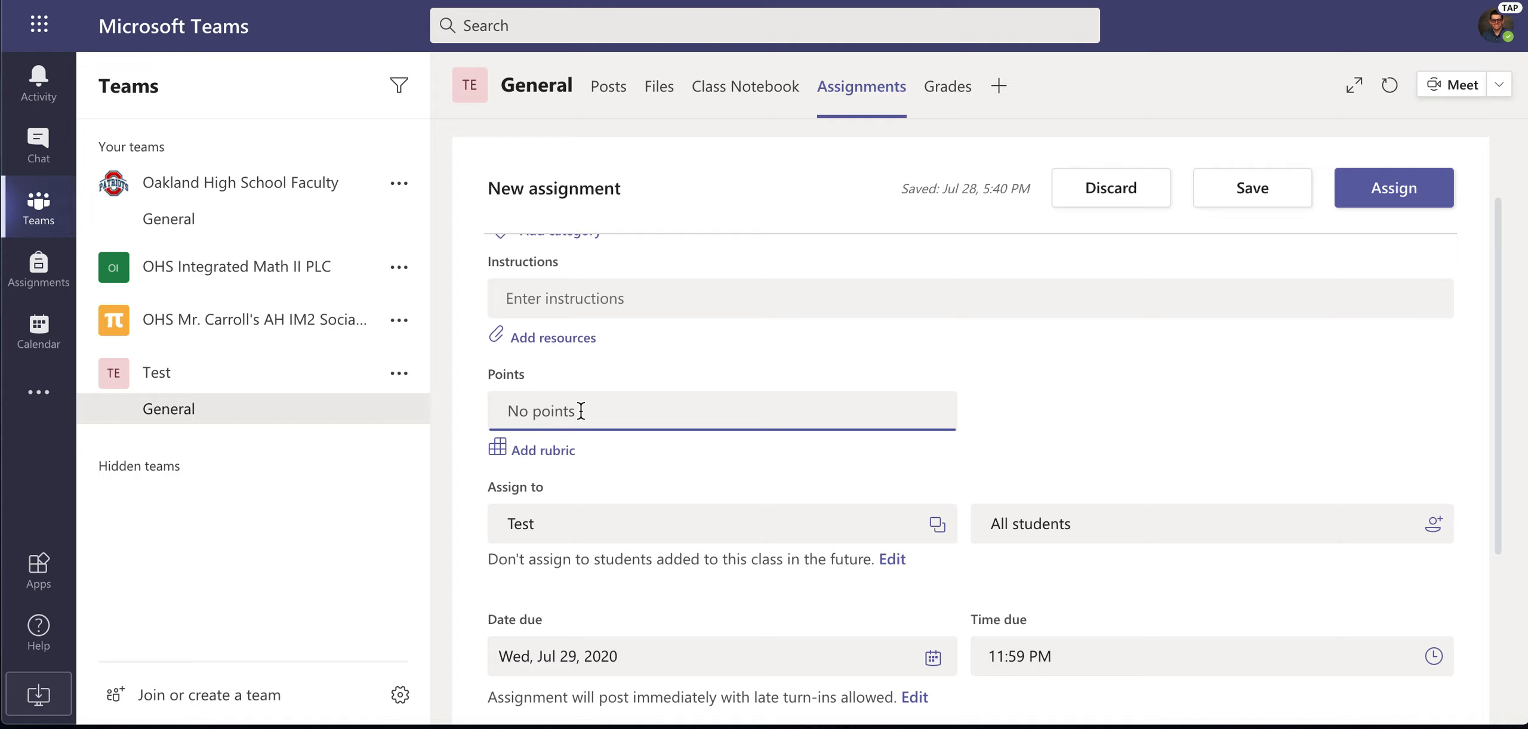
text(10)
scroll(709, 475, down, 2)
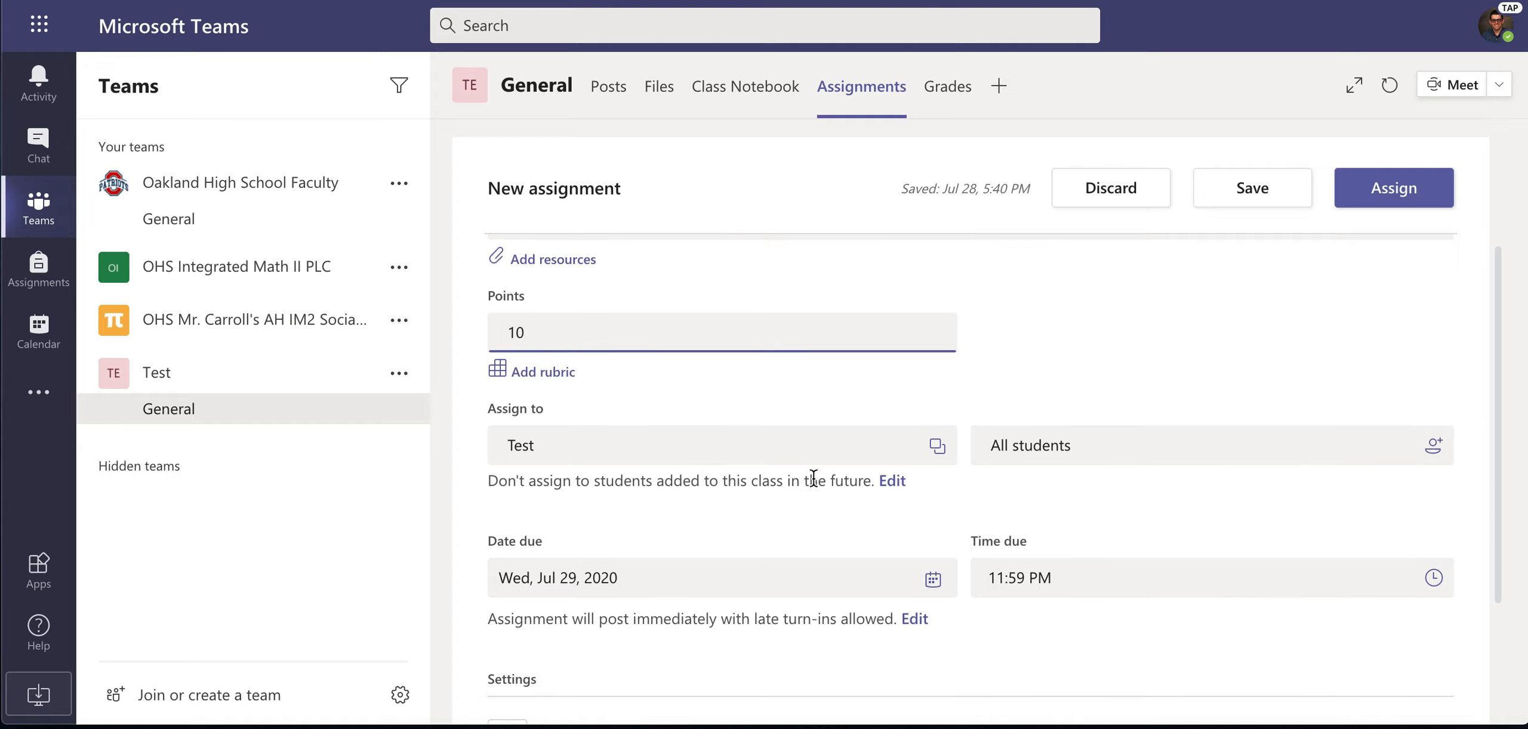
- Add the AH IM2 and Honors IM2 Social Distance classes to the classes receiving the assignment
click(936, 451)
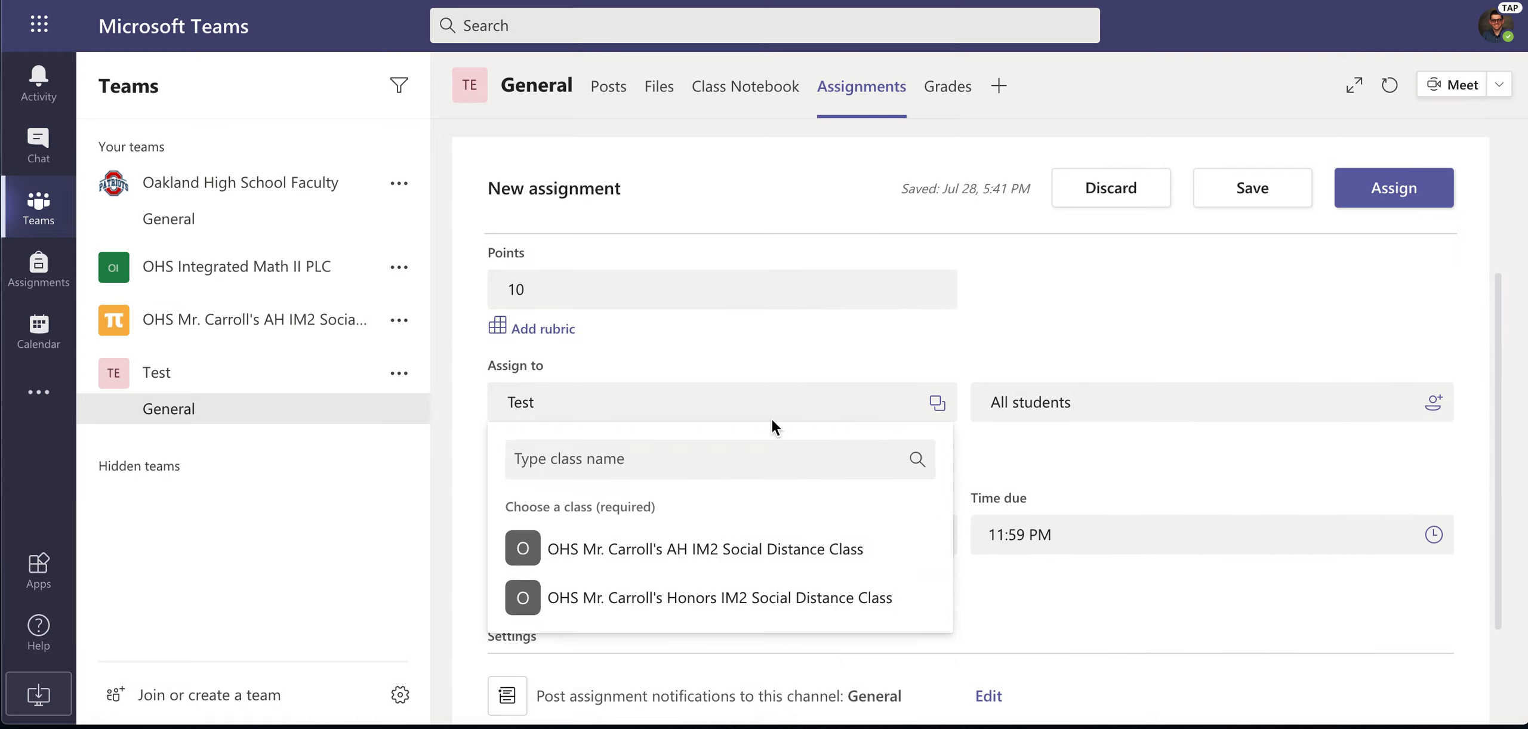
click(781, 548)
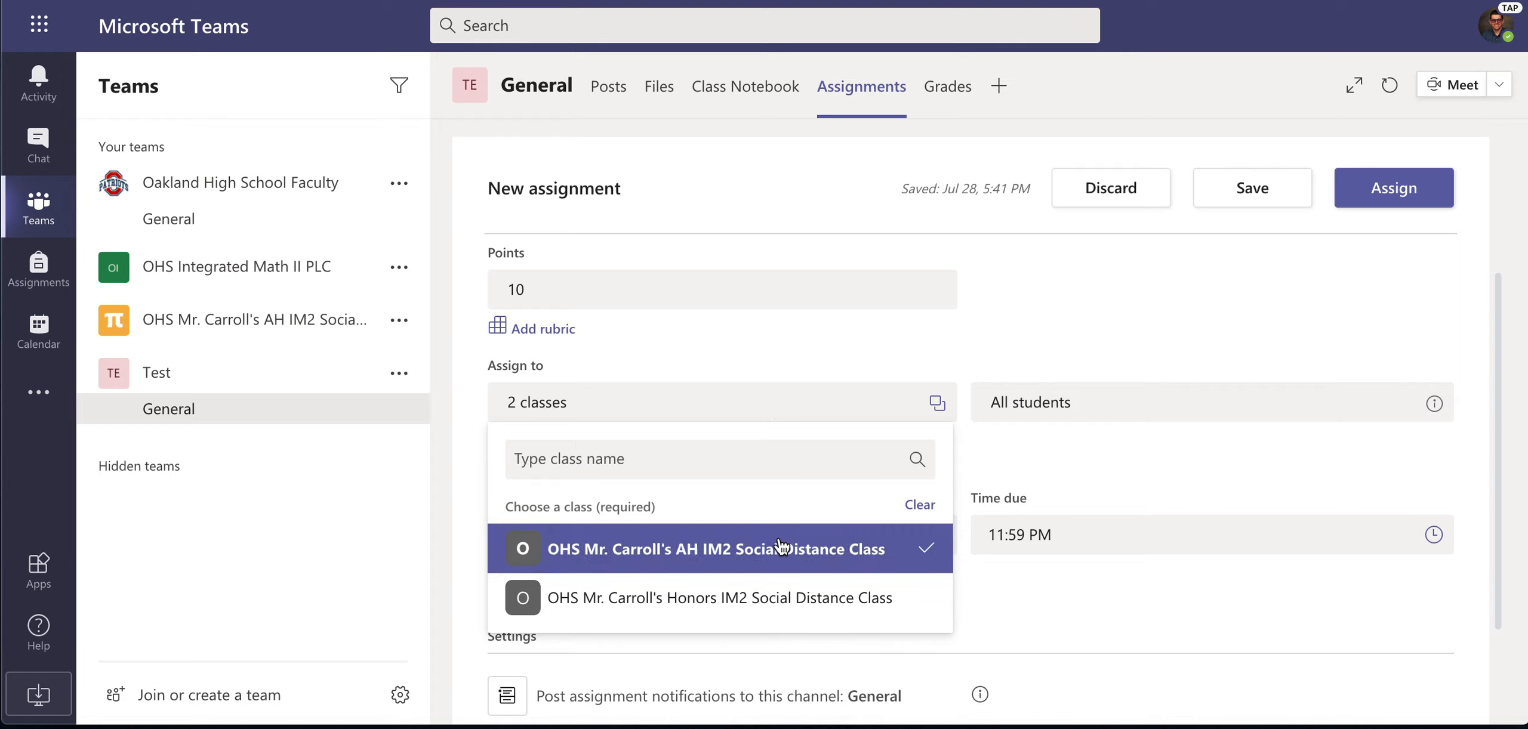
click(782, 594)
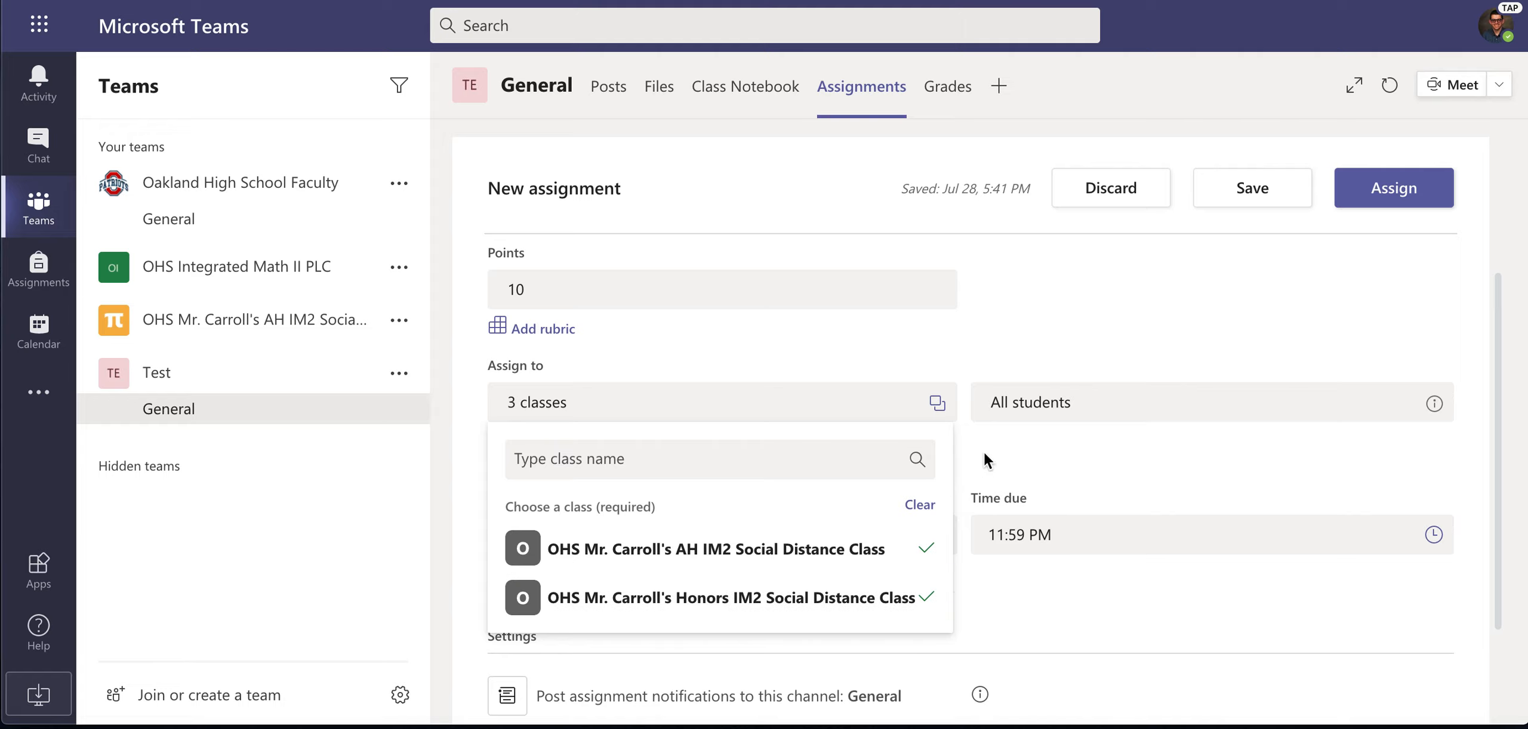
click(1019, 449)
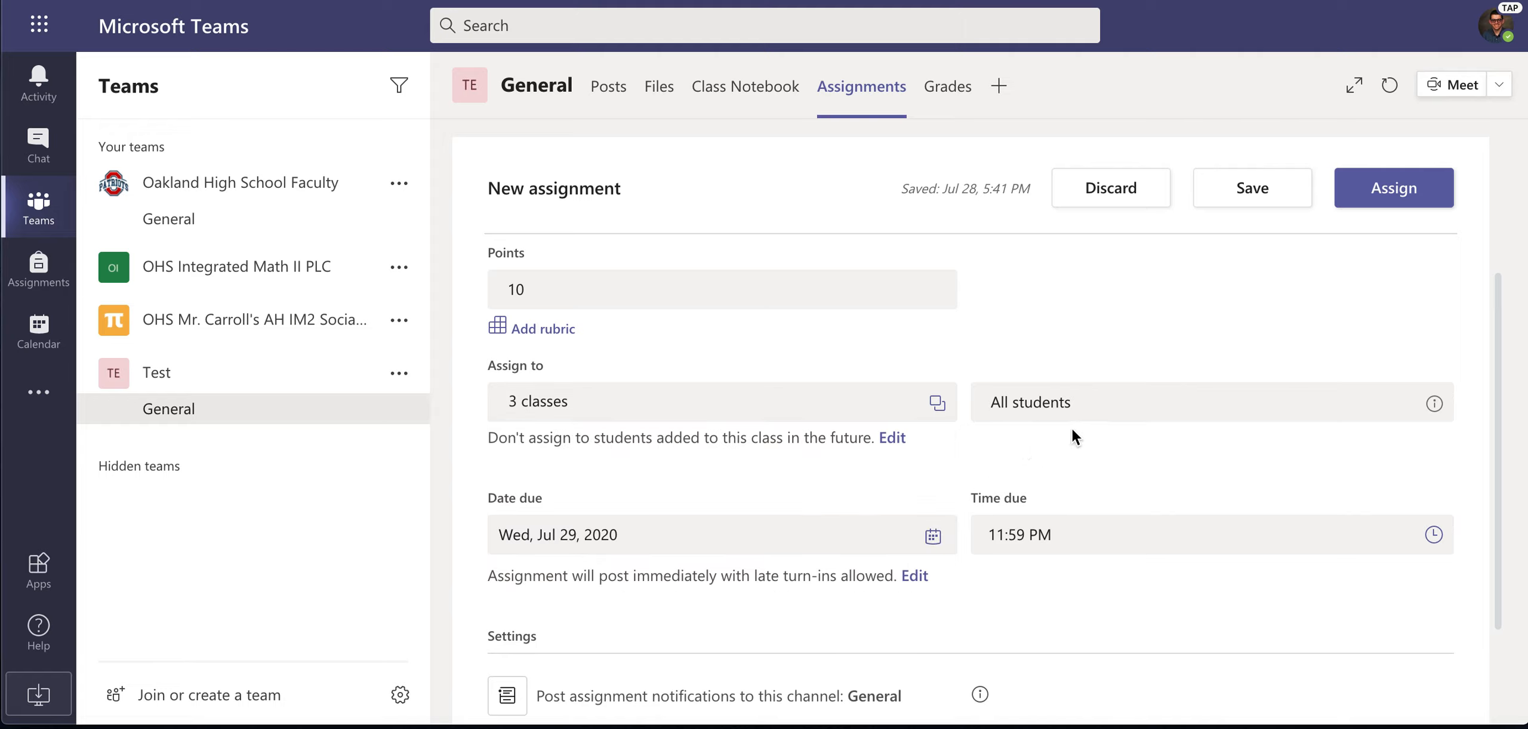
- Remove the AH IM2 and Honors IM2 classes from the assignment, leaving only the Test class selected
click(937, 403)
click(914, 564)
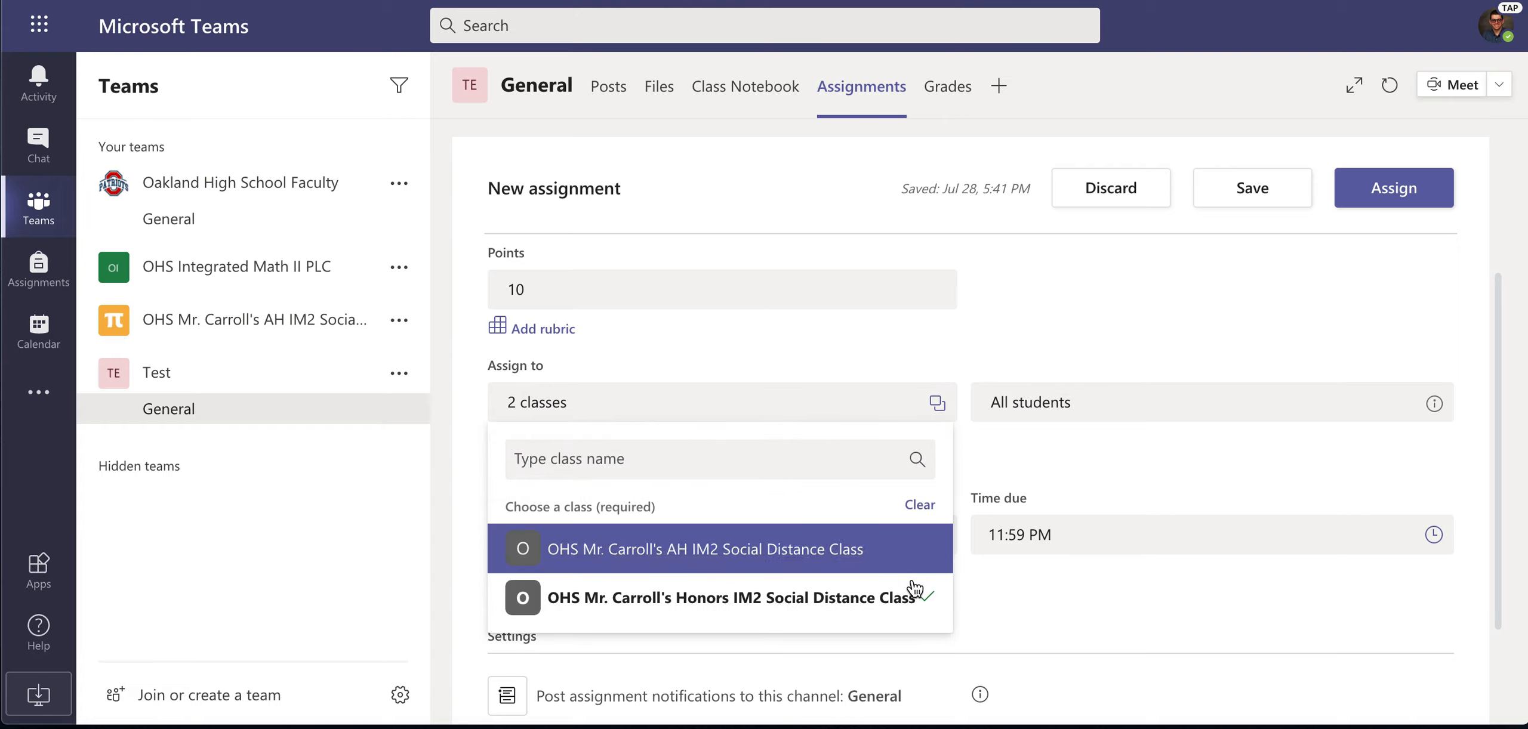
click(911, 593)
click(1053, 454)
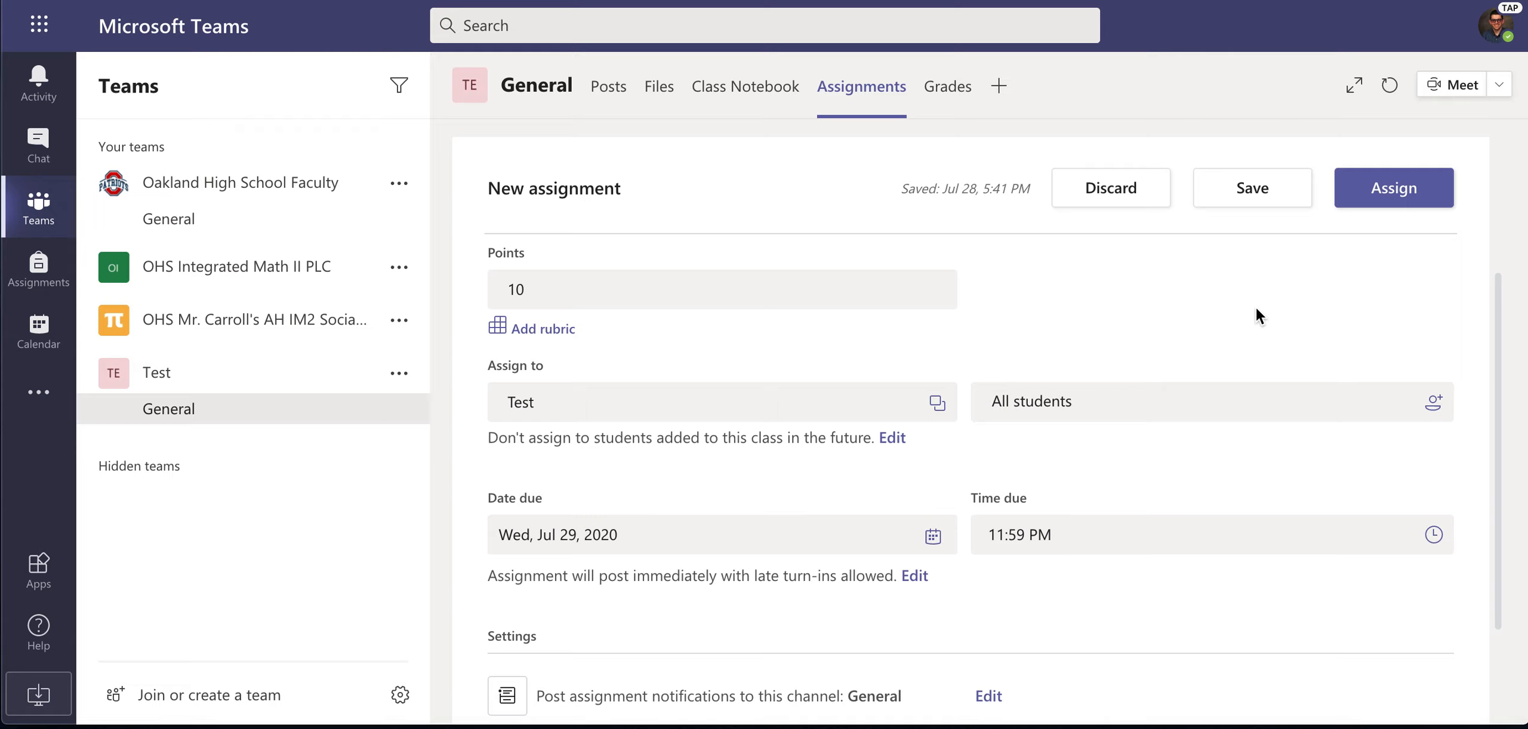
- Edit the assignment timeline to schedule posting on Wed, Aug 5, 2020 and set the due date to Fri, Aug 7, 2020
scroll(1256, 308, down, 3)
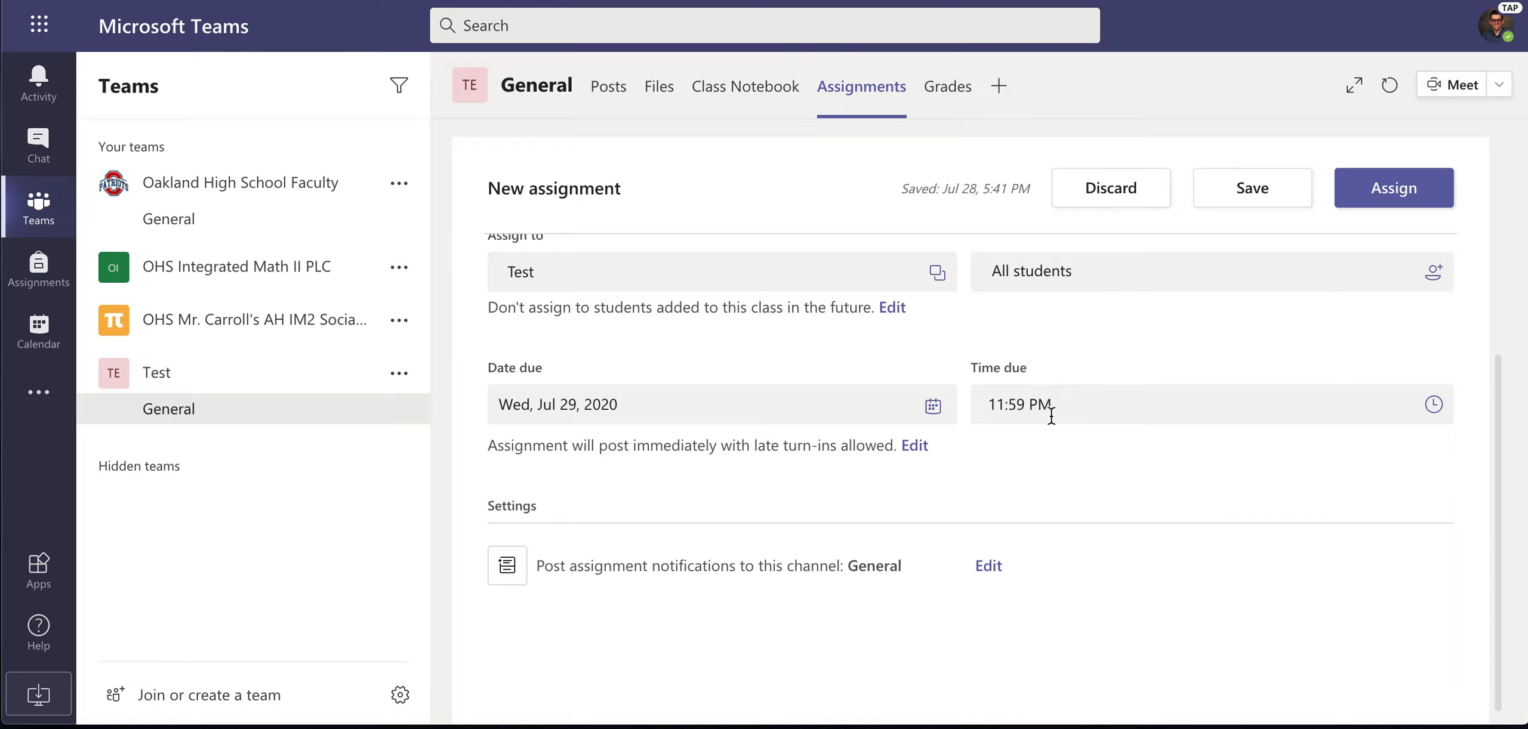
click(914, 447)
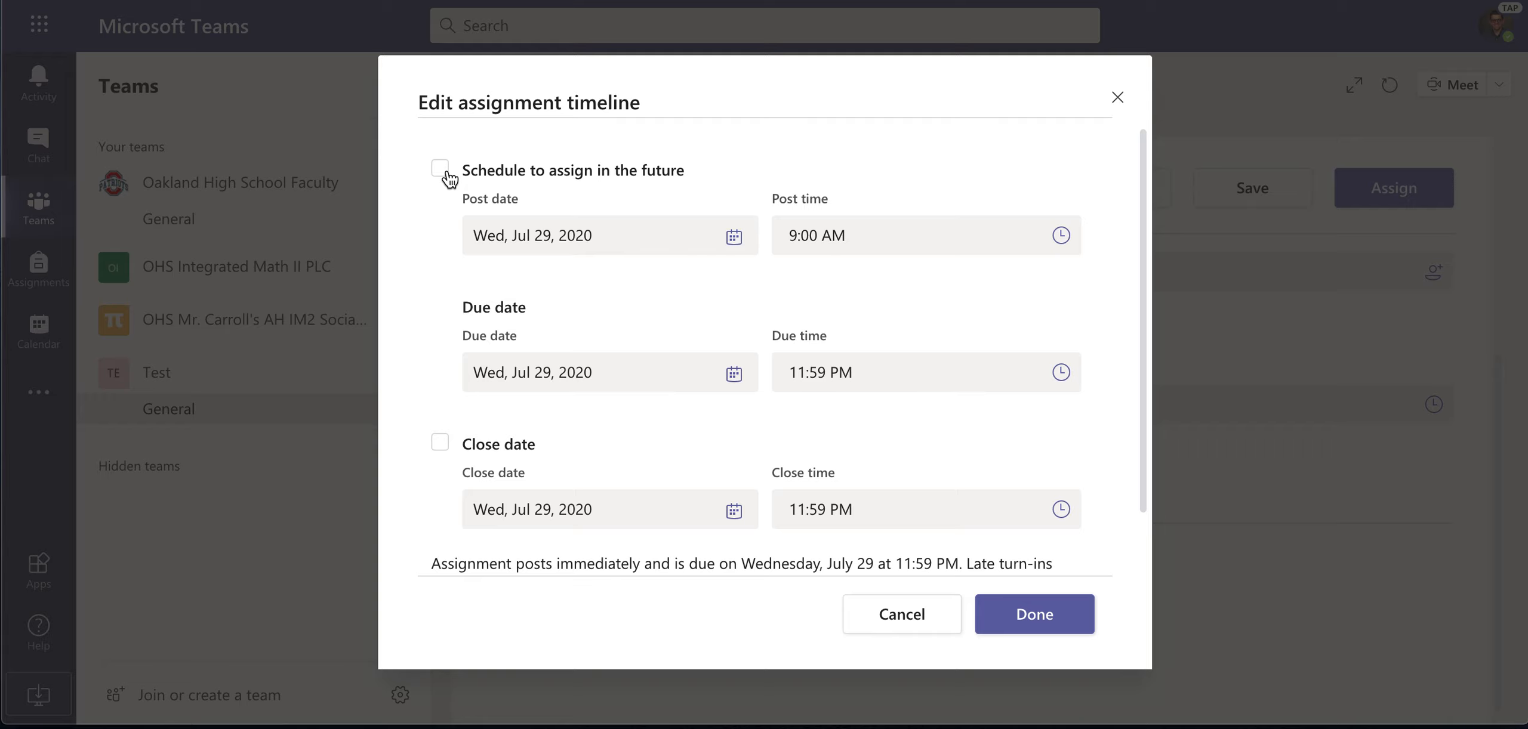
click(445, 172)
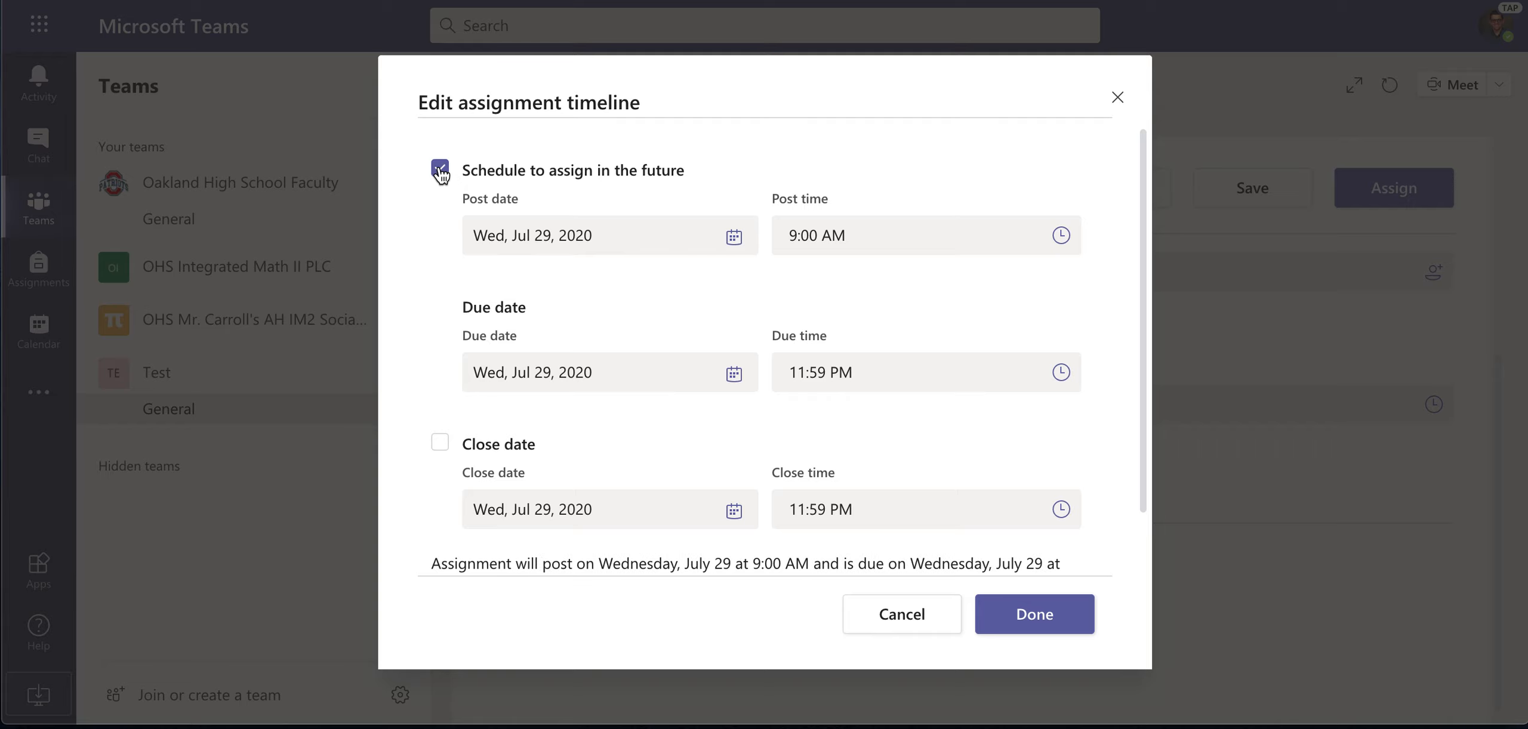
click(735, 240)
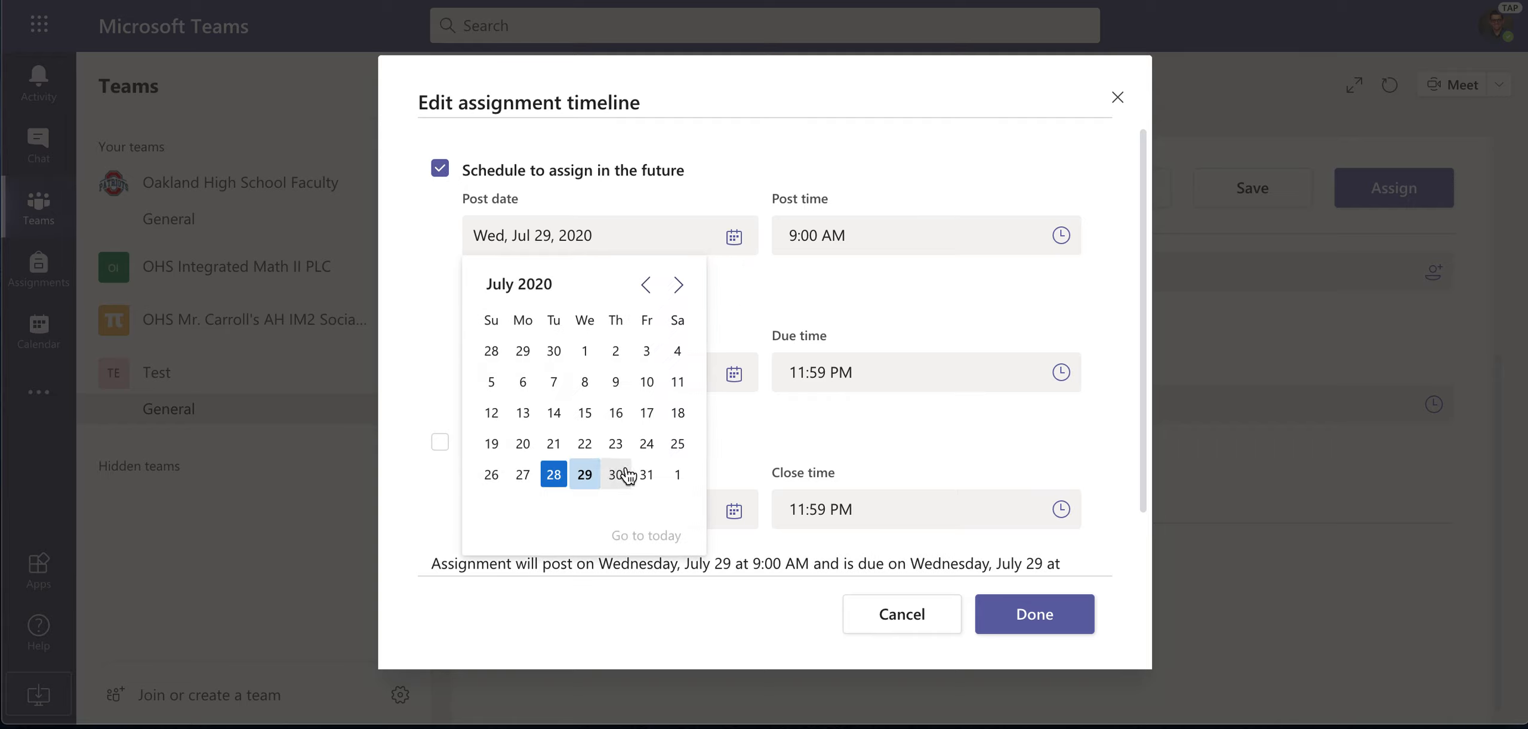
click(678, 287)
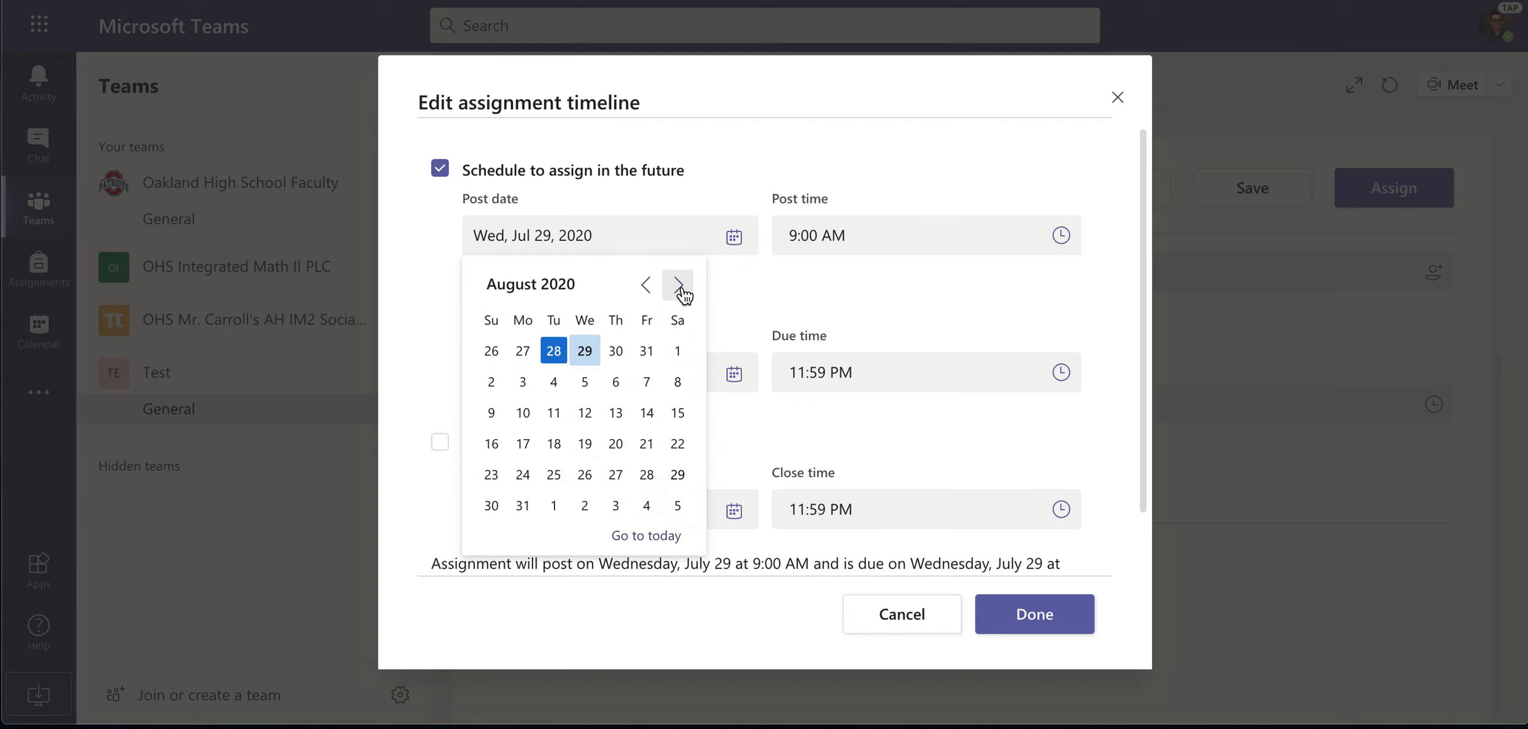
click(583, 385)
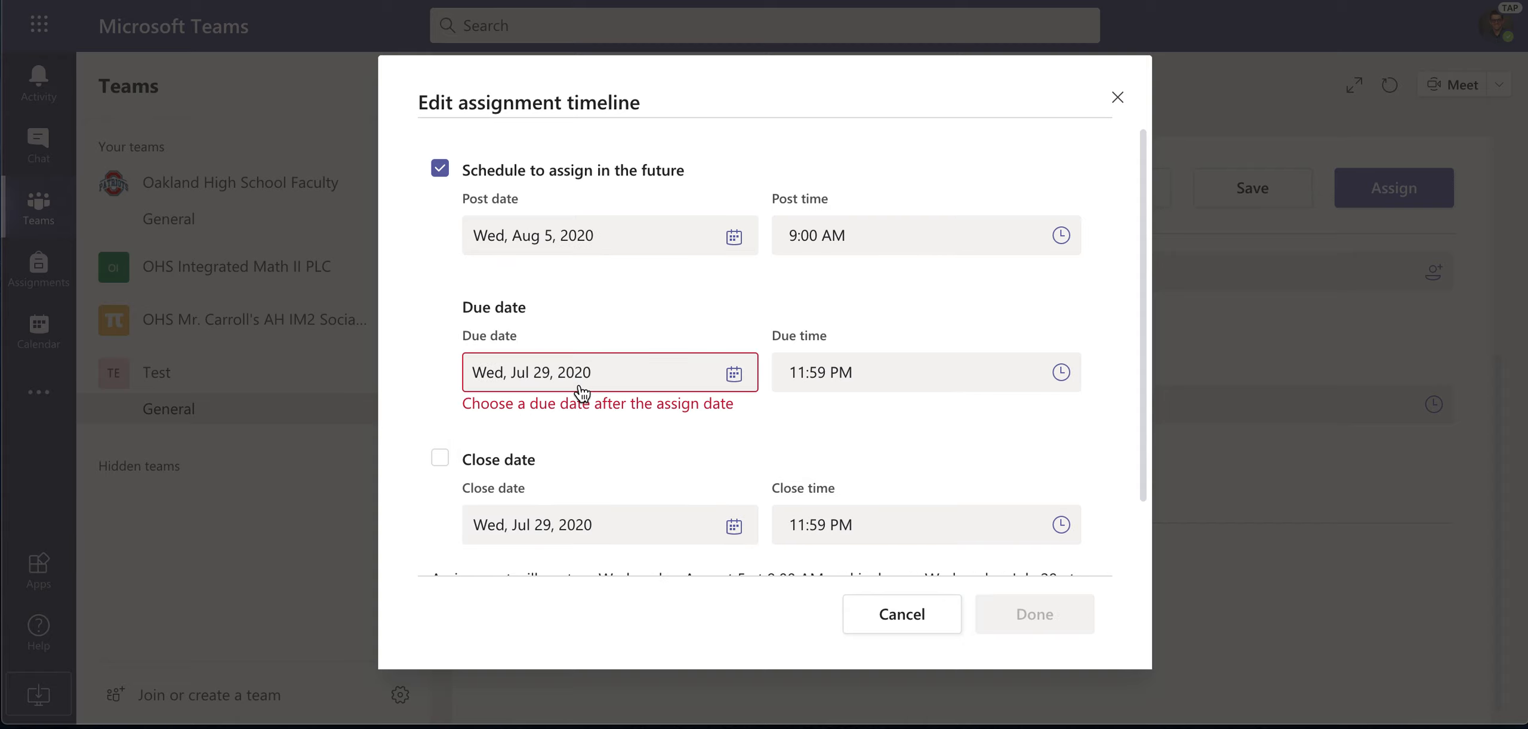
click(729, 378)
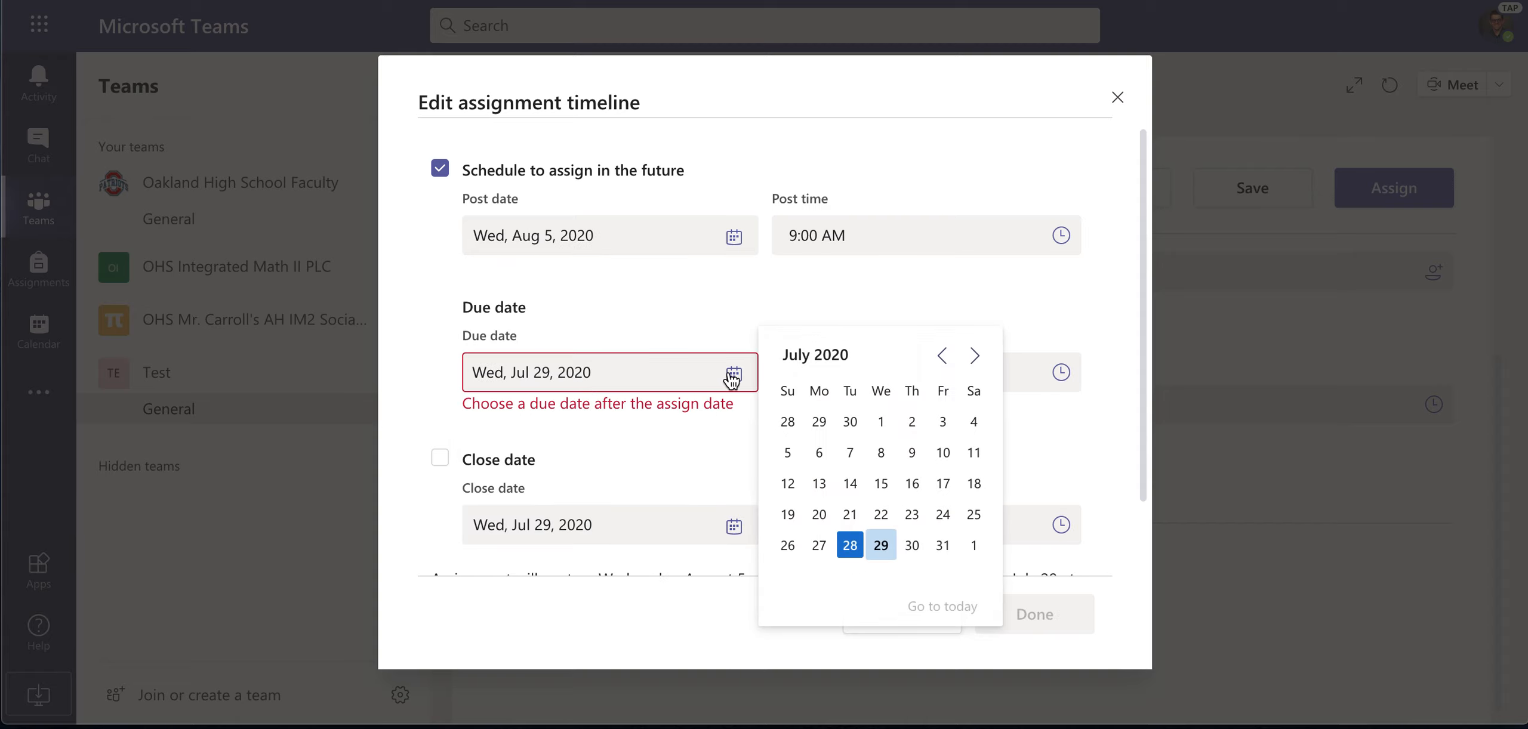
click(975, 356)
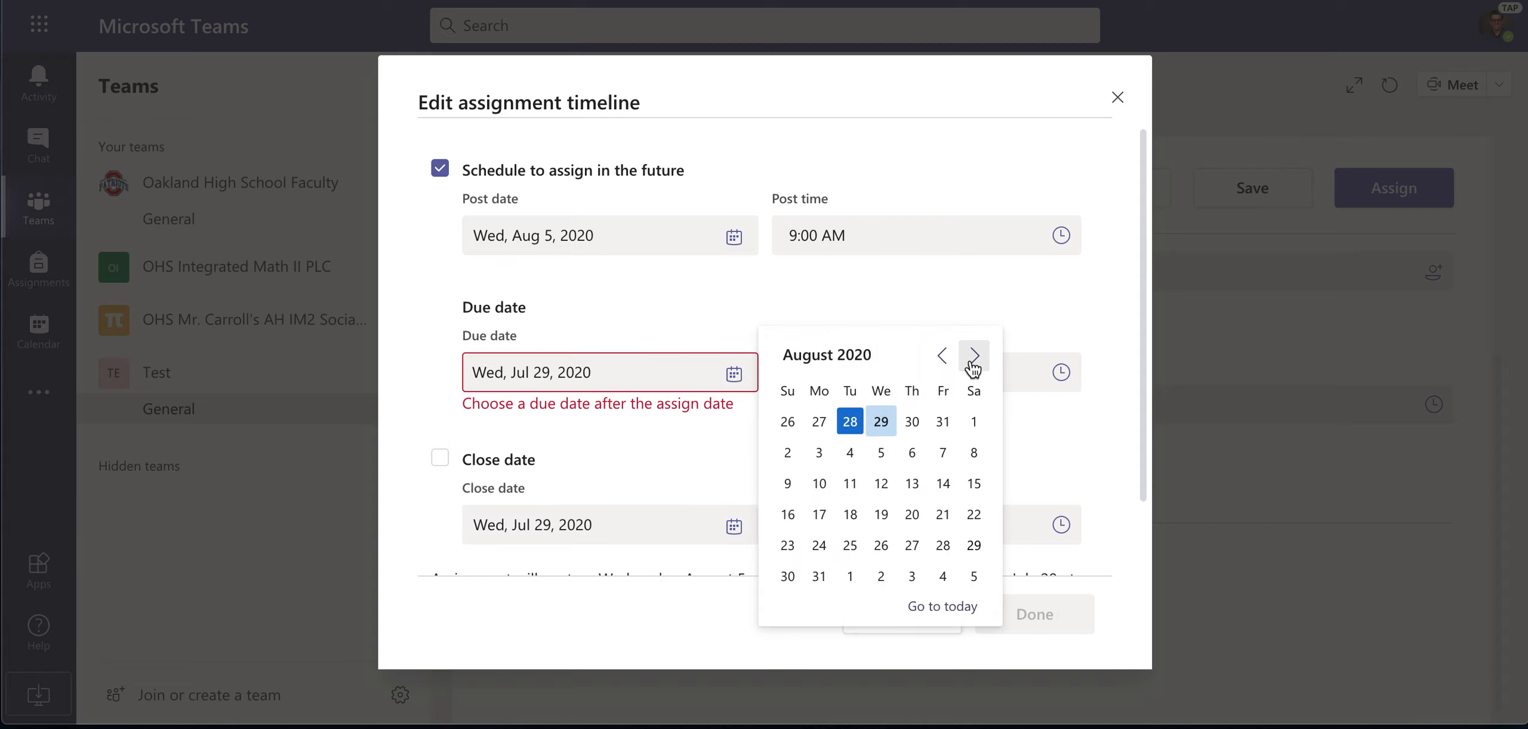
click(942, 457)
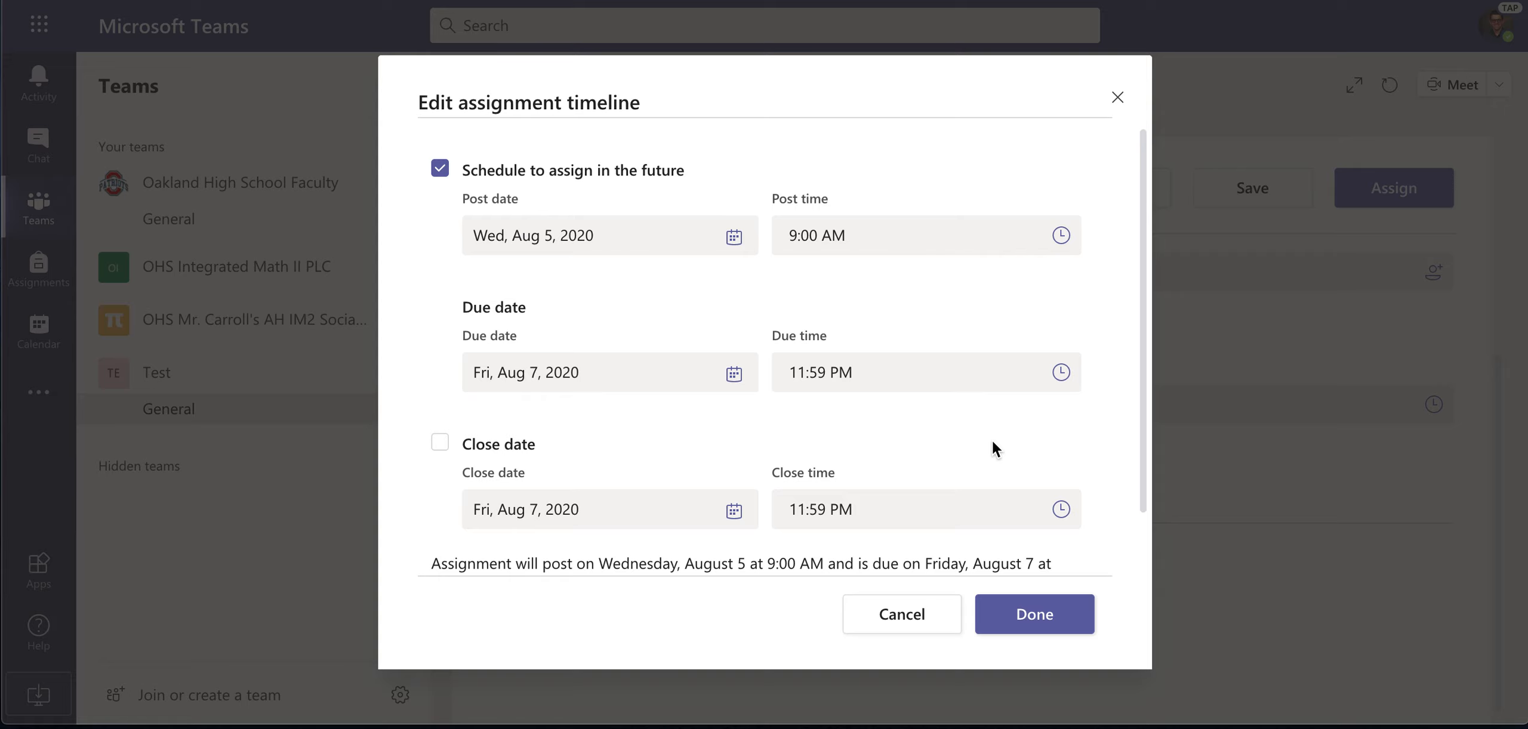
- Enable a close date of Mon, Aug 10, 2020 for the assignment and save the timeline
scroll(993, 448, down, 1)
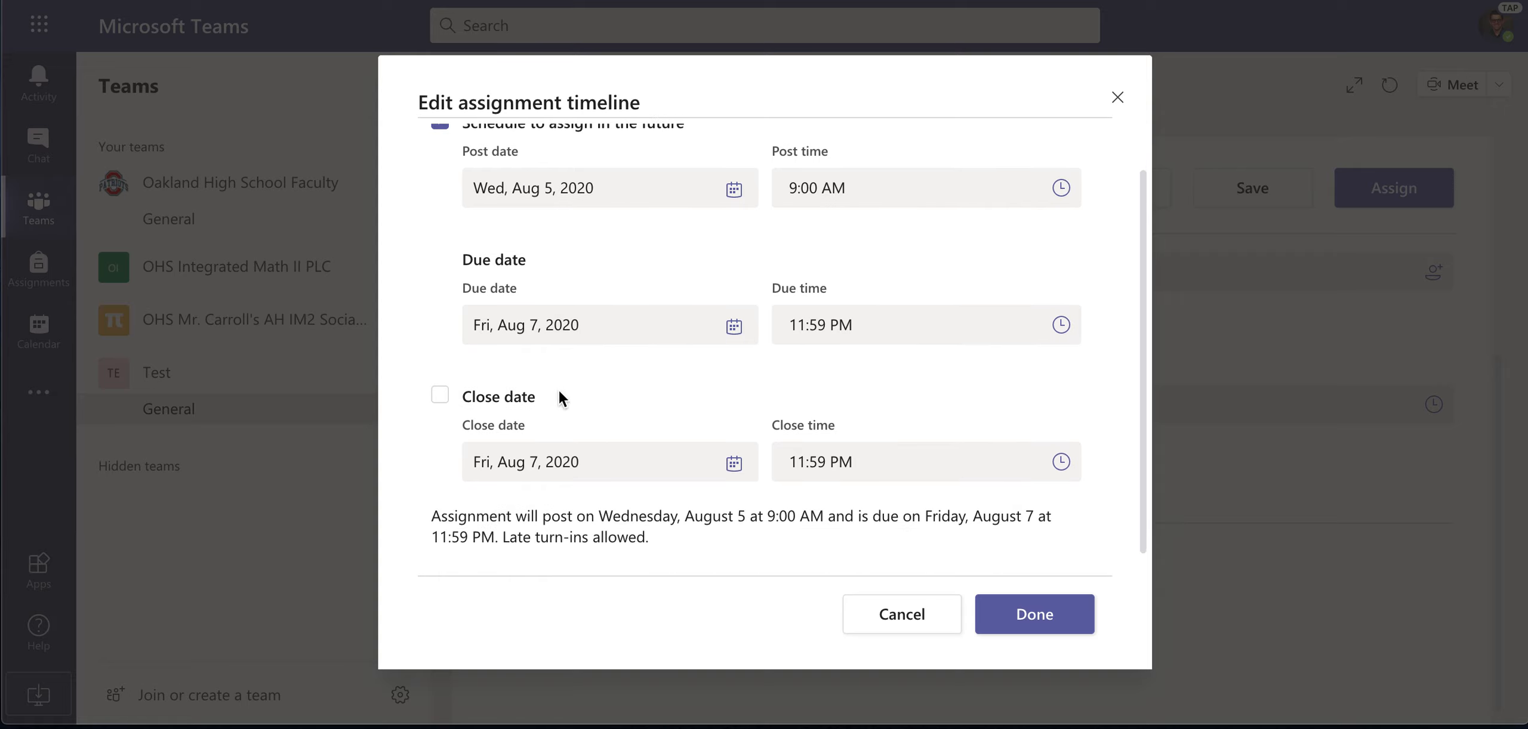
click(440, 406)
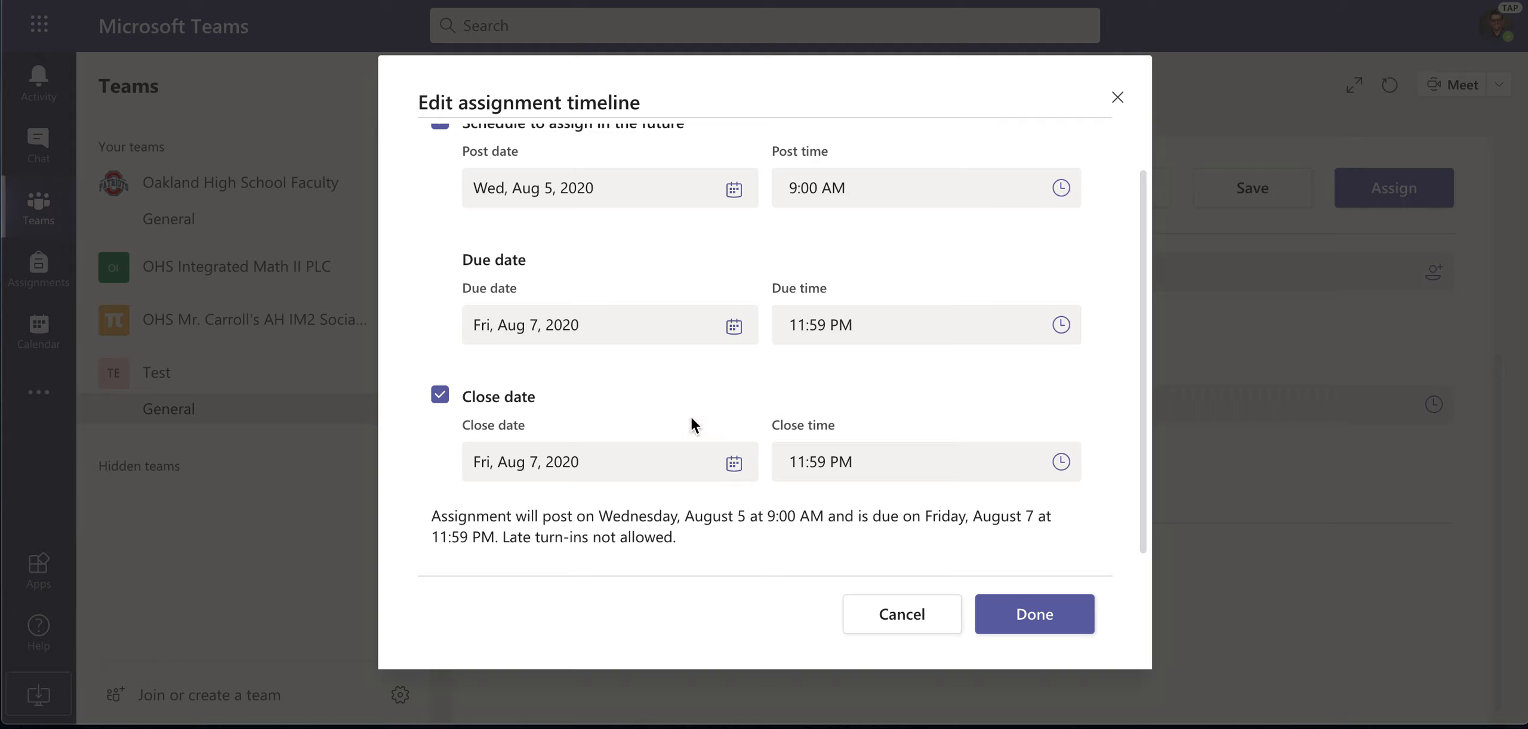
click(731, 465)
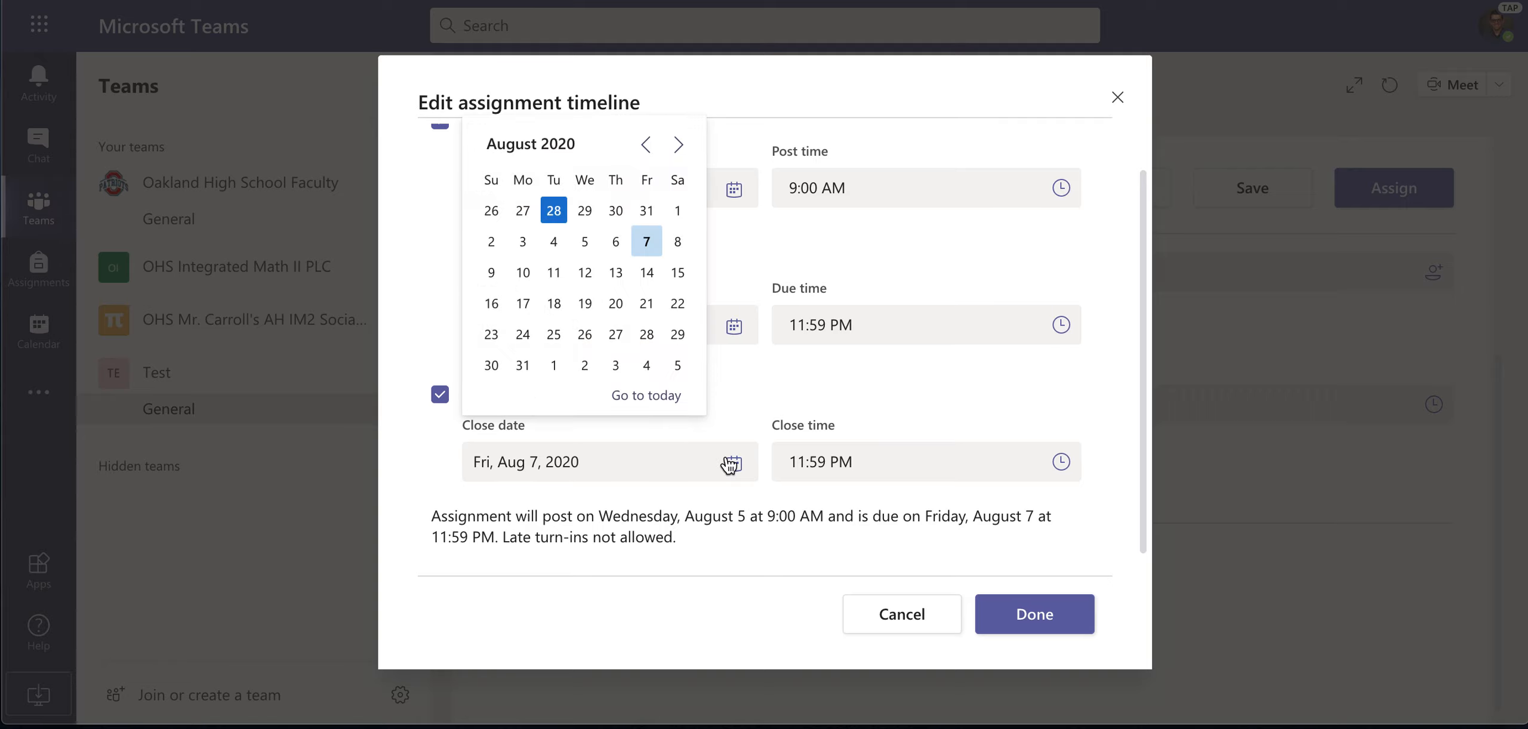
click(523, 273)
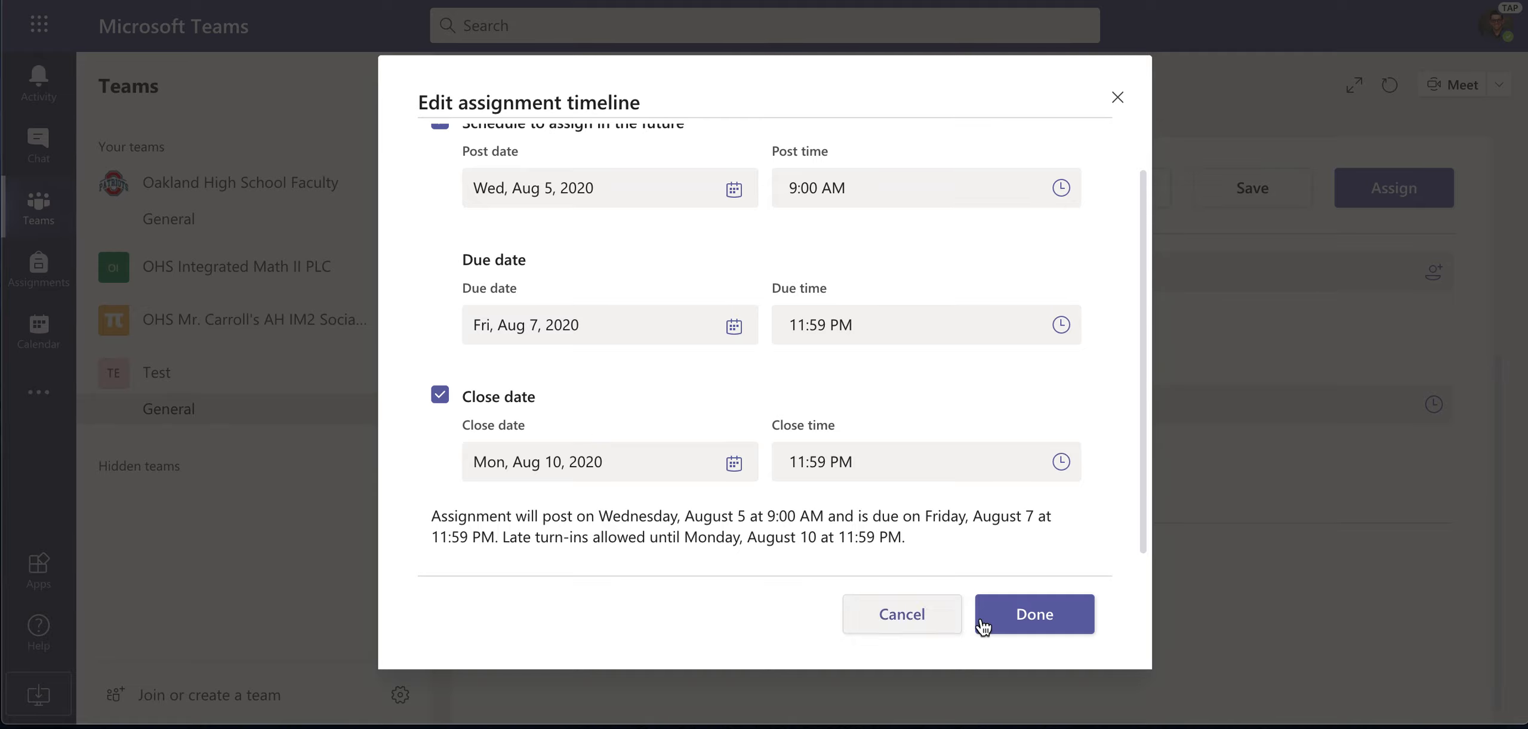
click(1034, 614)
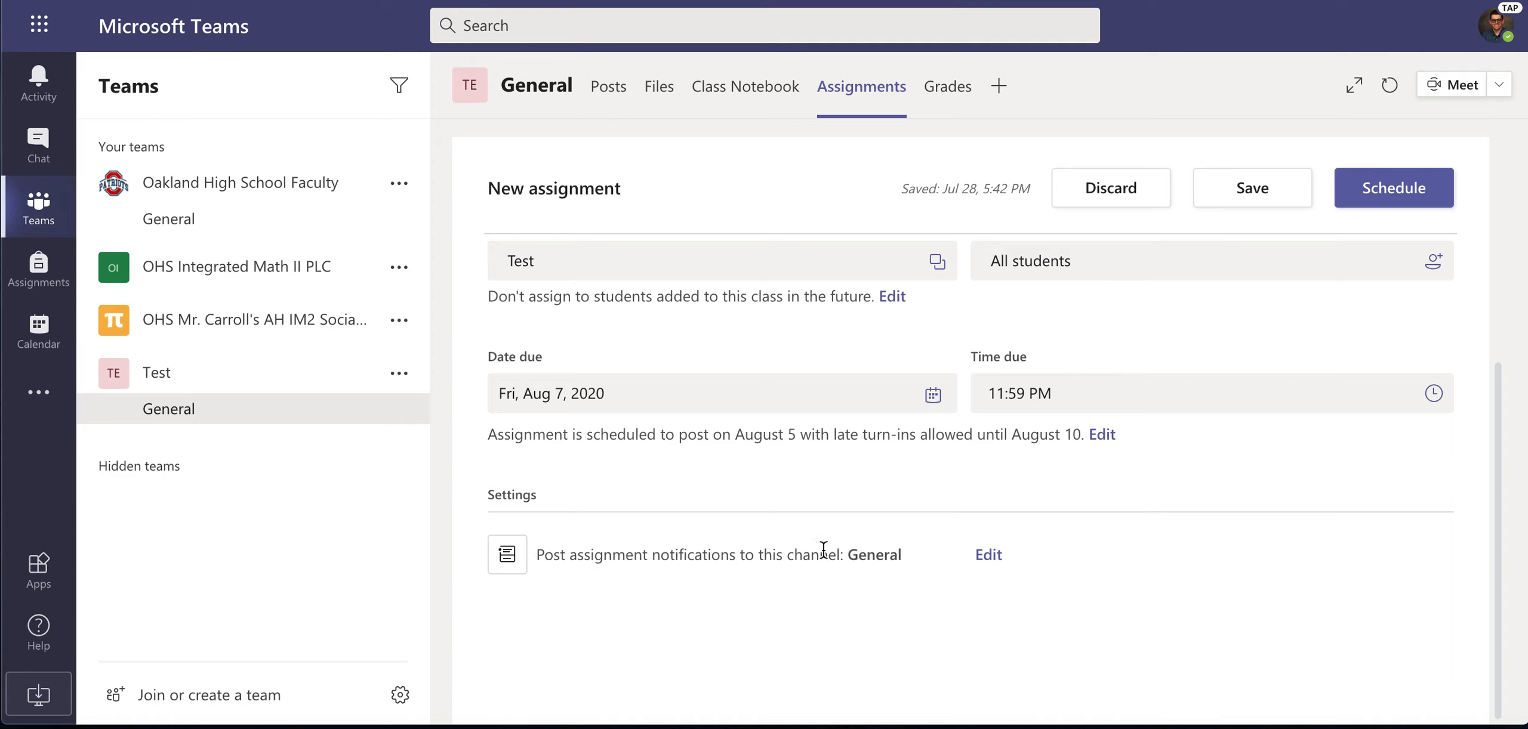
- Turn off the future scheduling in the assignment's timeline and assign it to the Test class immediately
scroll(829, 553, up, 3)
scroll(832, 550, up, 2)
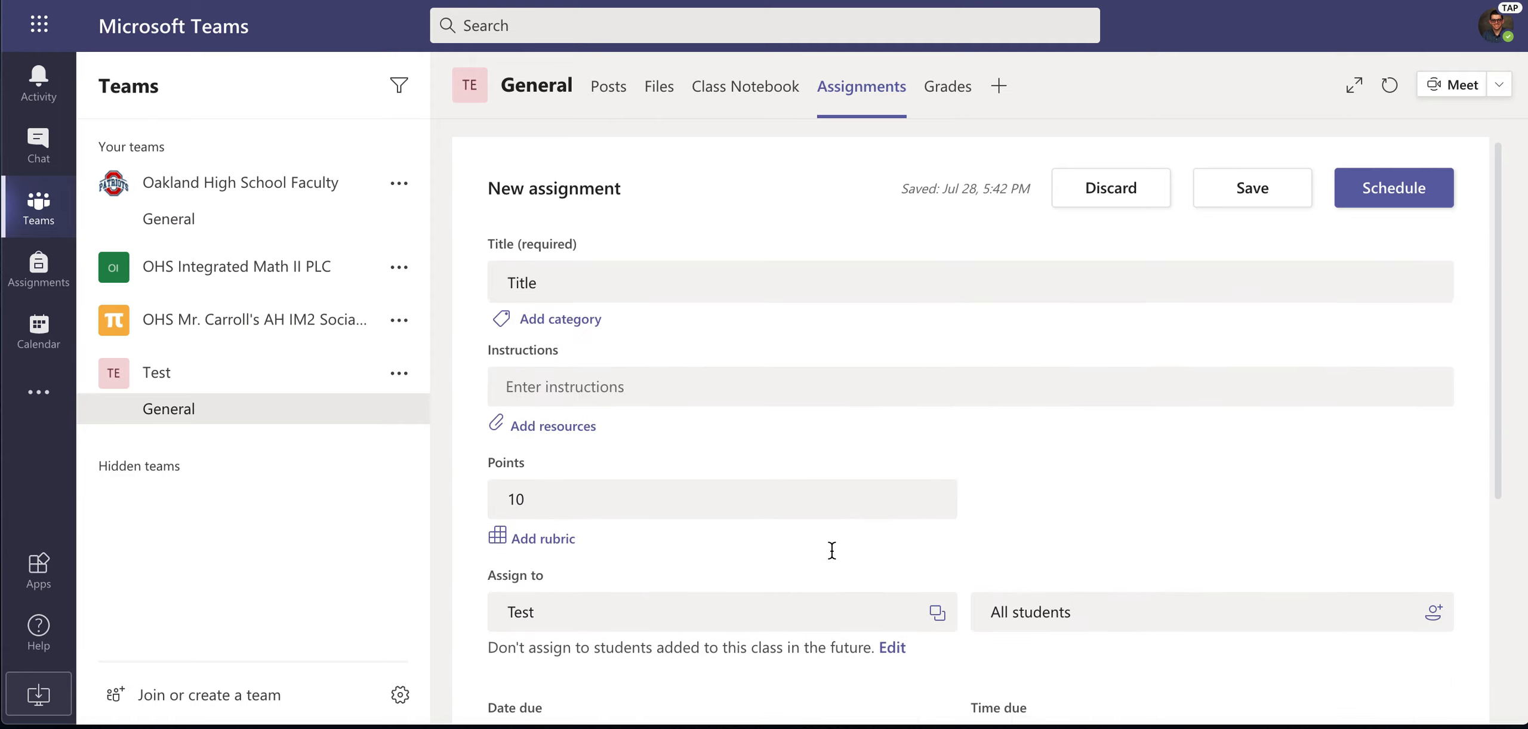
scroll(832, 551, down, 5)
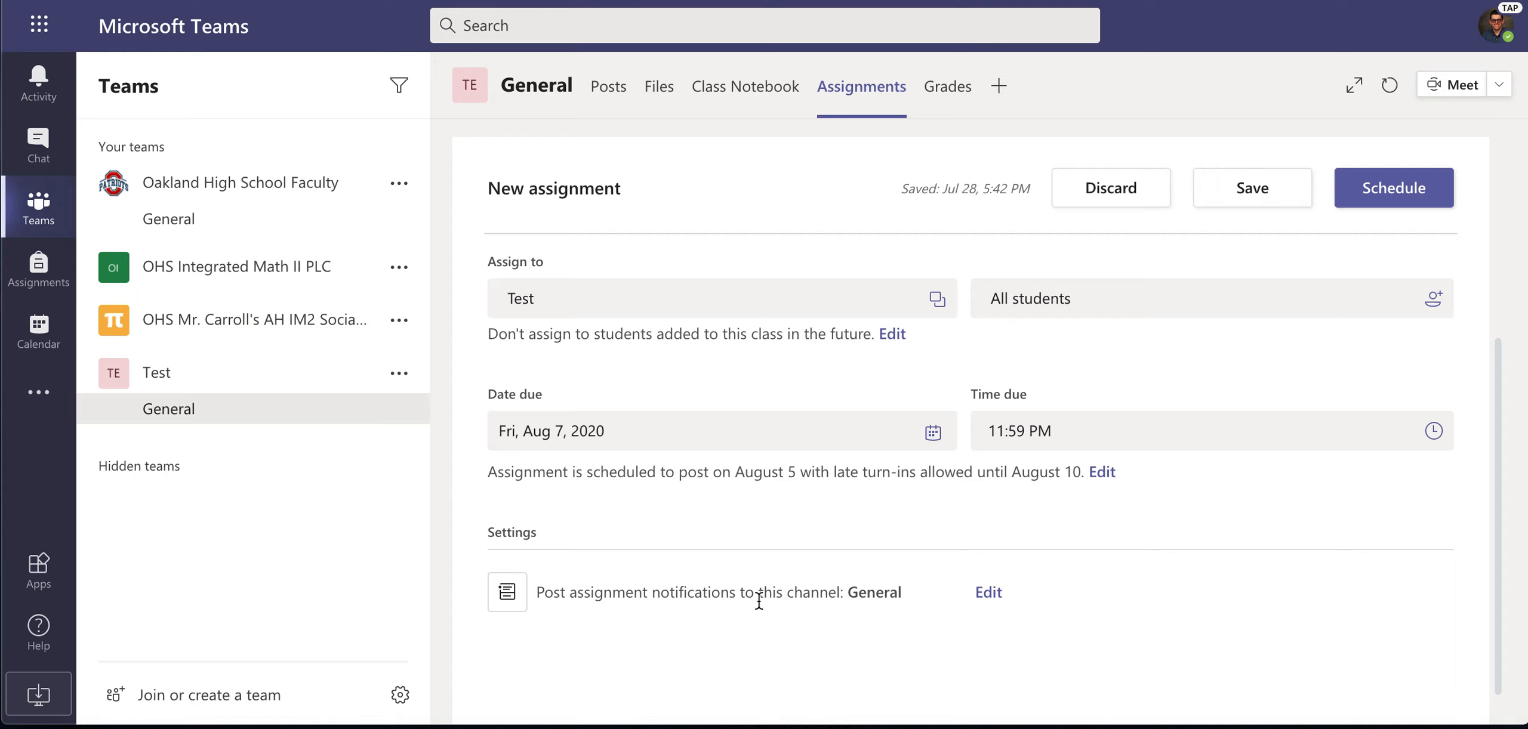
scroll(759, 600, up, 5)
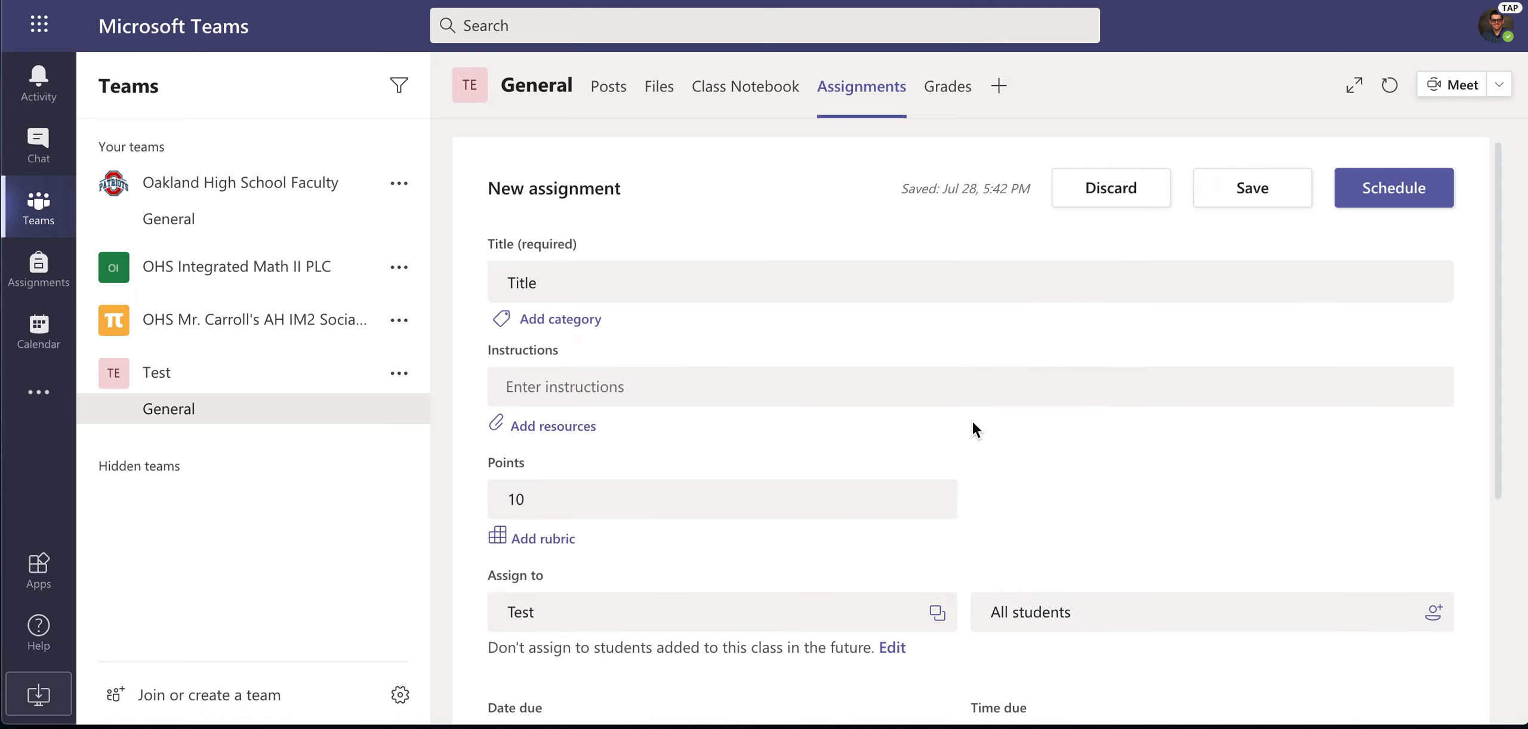
scroll(971, 422, down, 3)
click(933, 515)
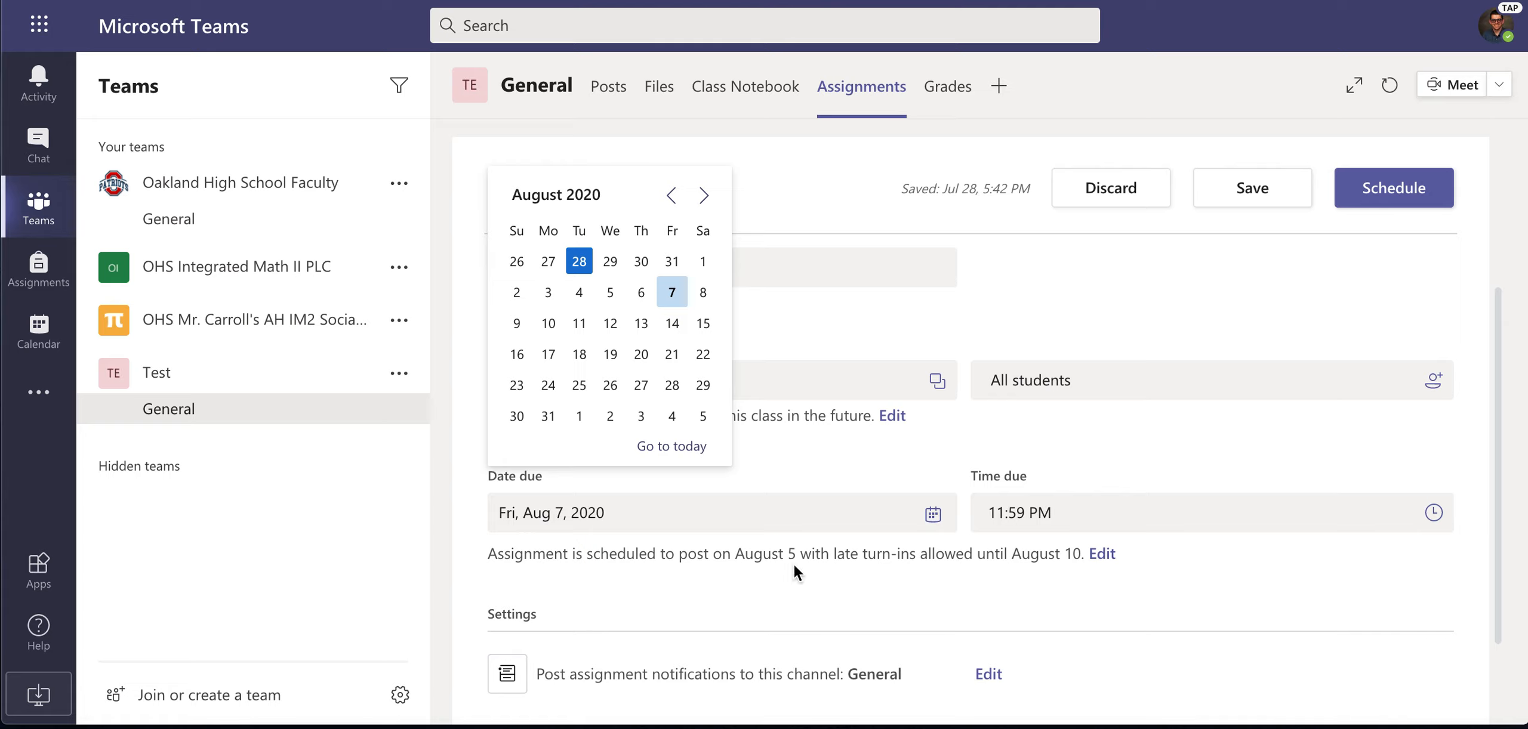
click(1098, 556)
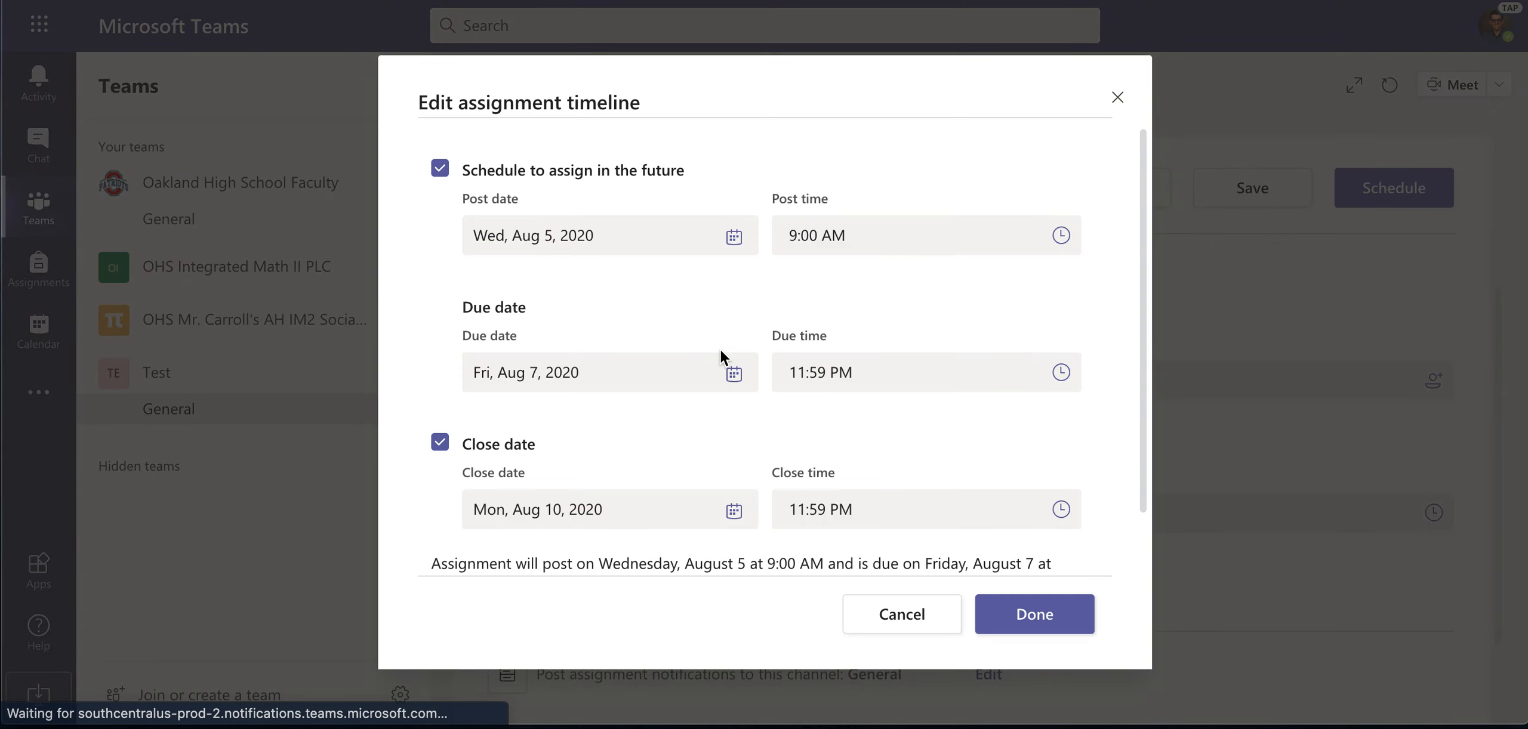
click(442, 178)
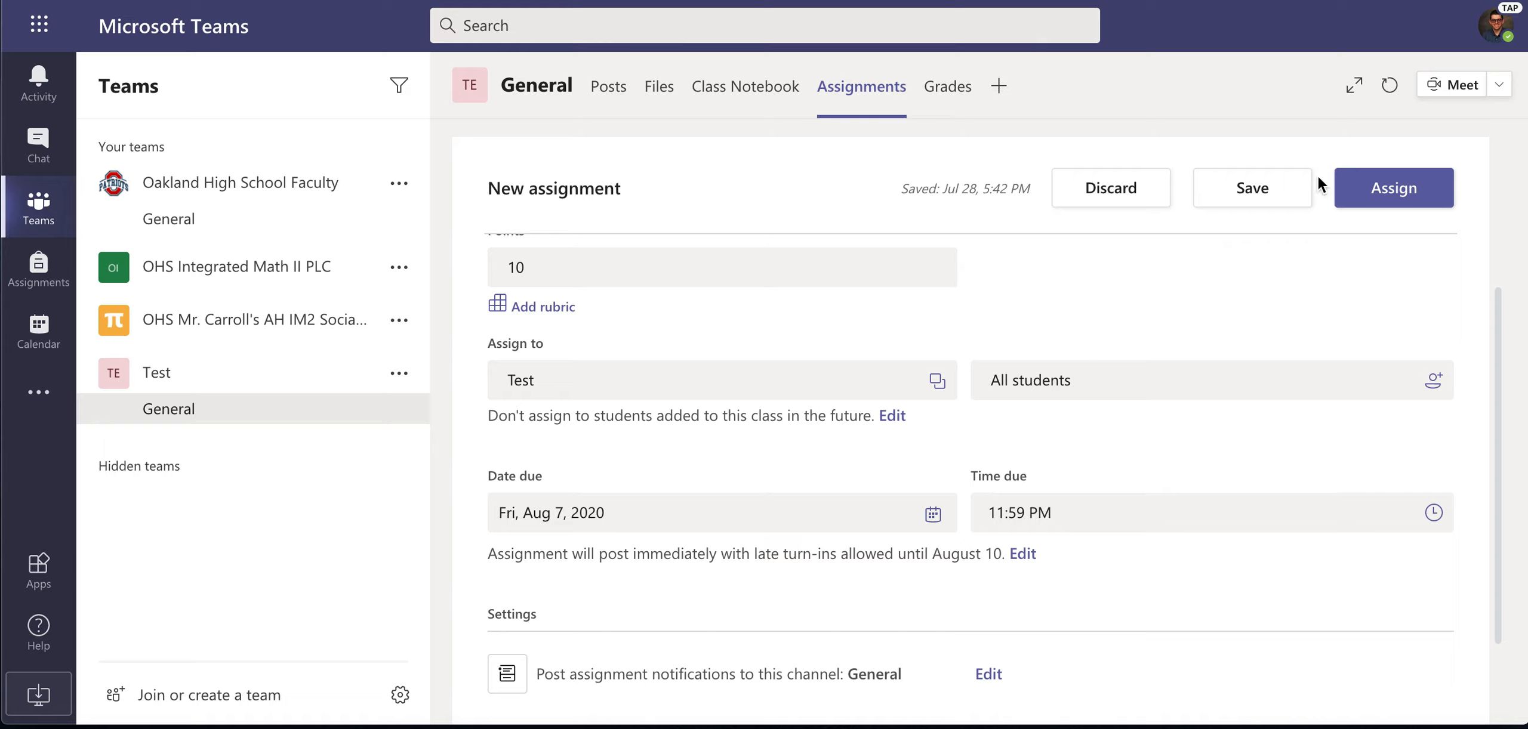
click(1380, 200)
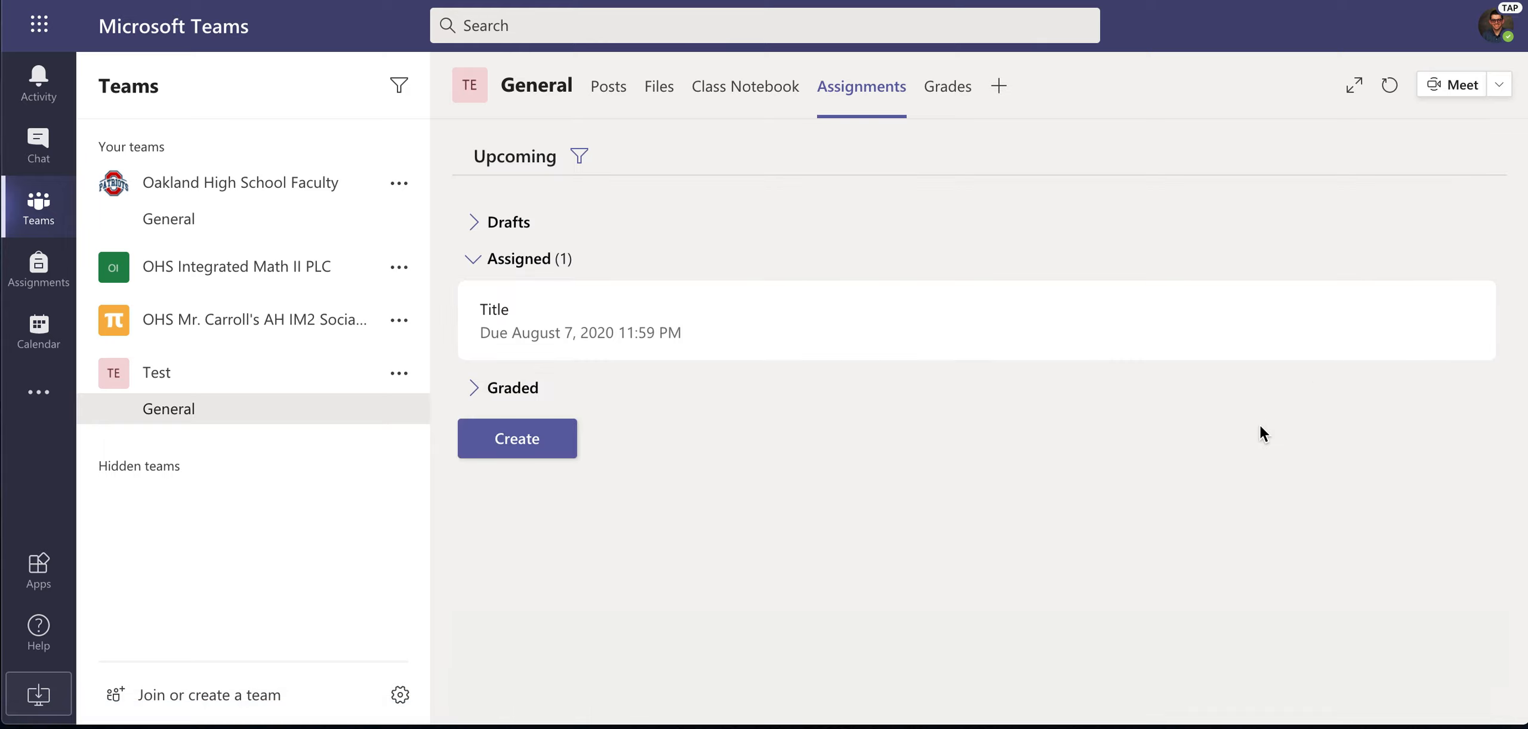
- View the assigned "Title" assignment's grading page and its notification in the General channel's posts
click(647, 319)
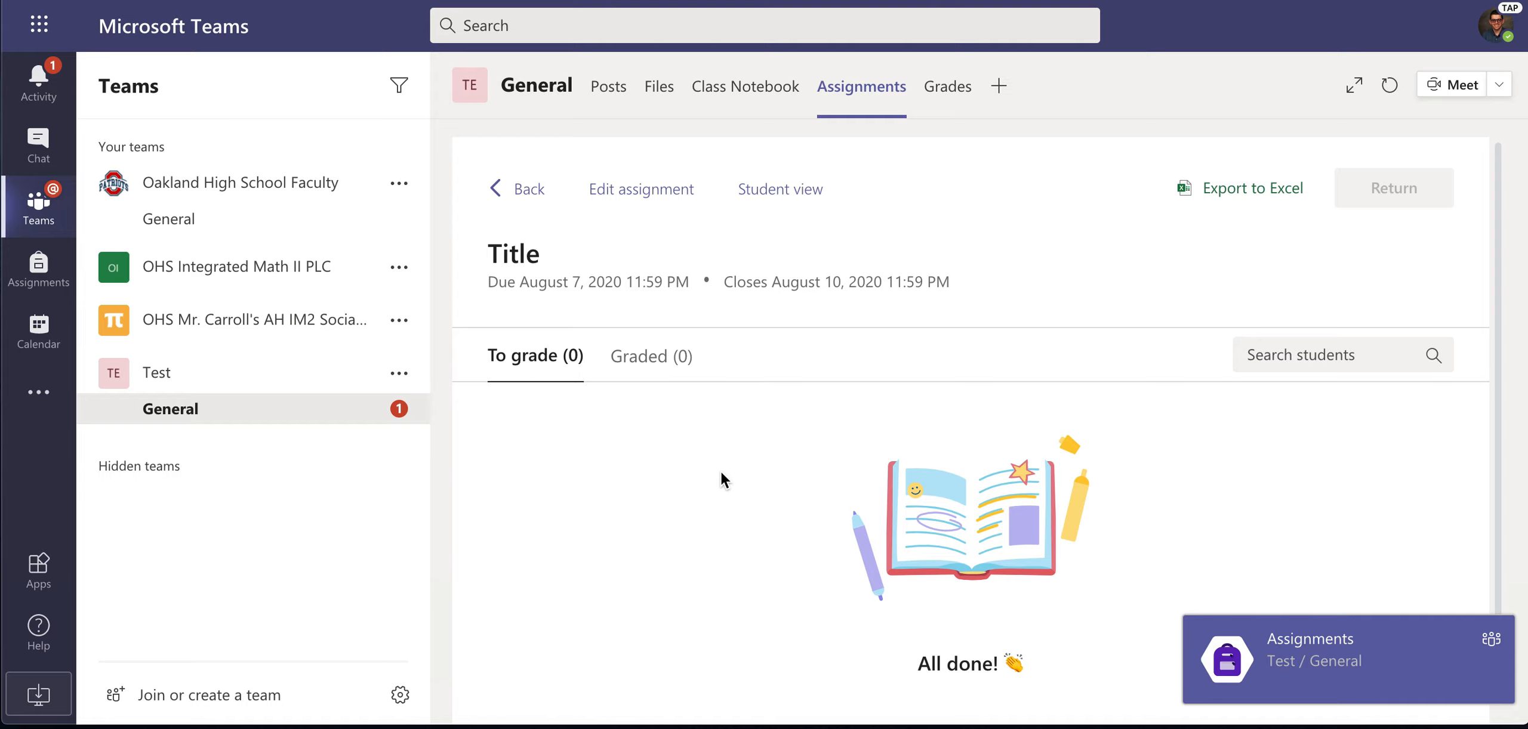
scroll(721, 477, down, 1)
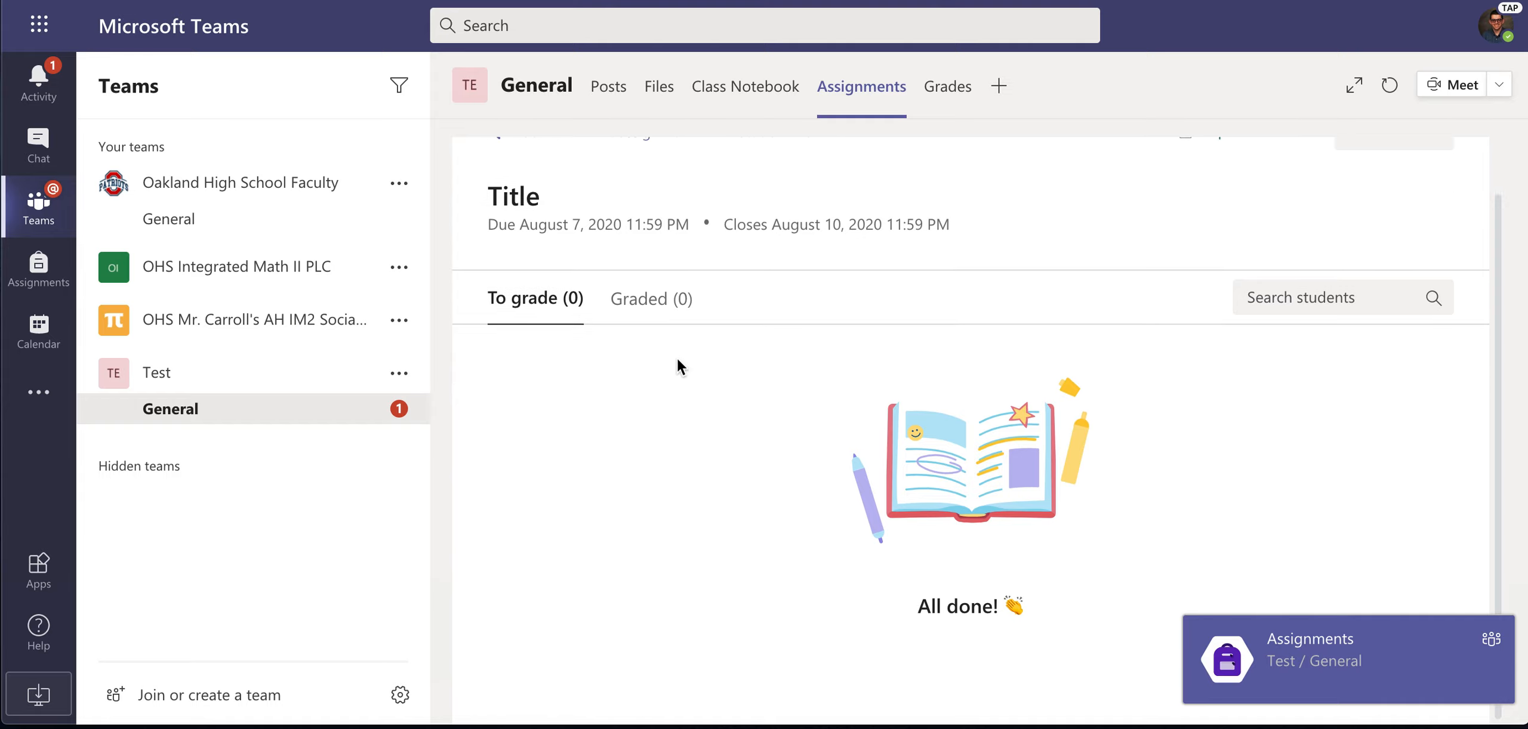
click(168, 423)
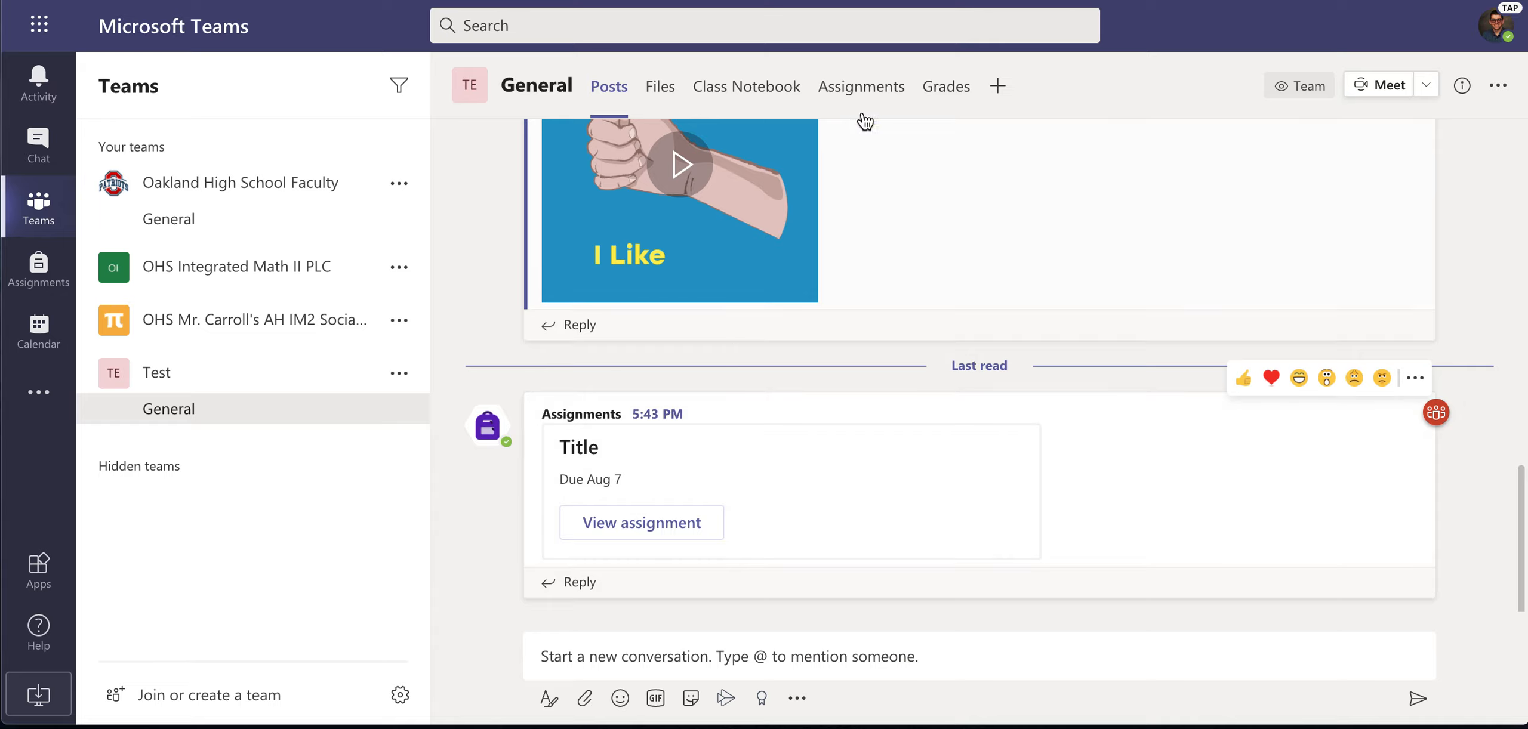
- Create a quiz assignment in the Test team from the existing Polynomial Operations Quiz form
click(870, 107)
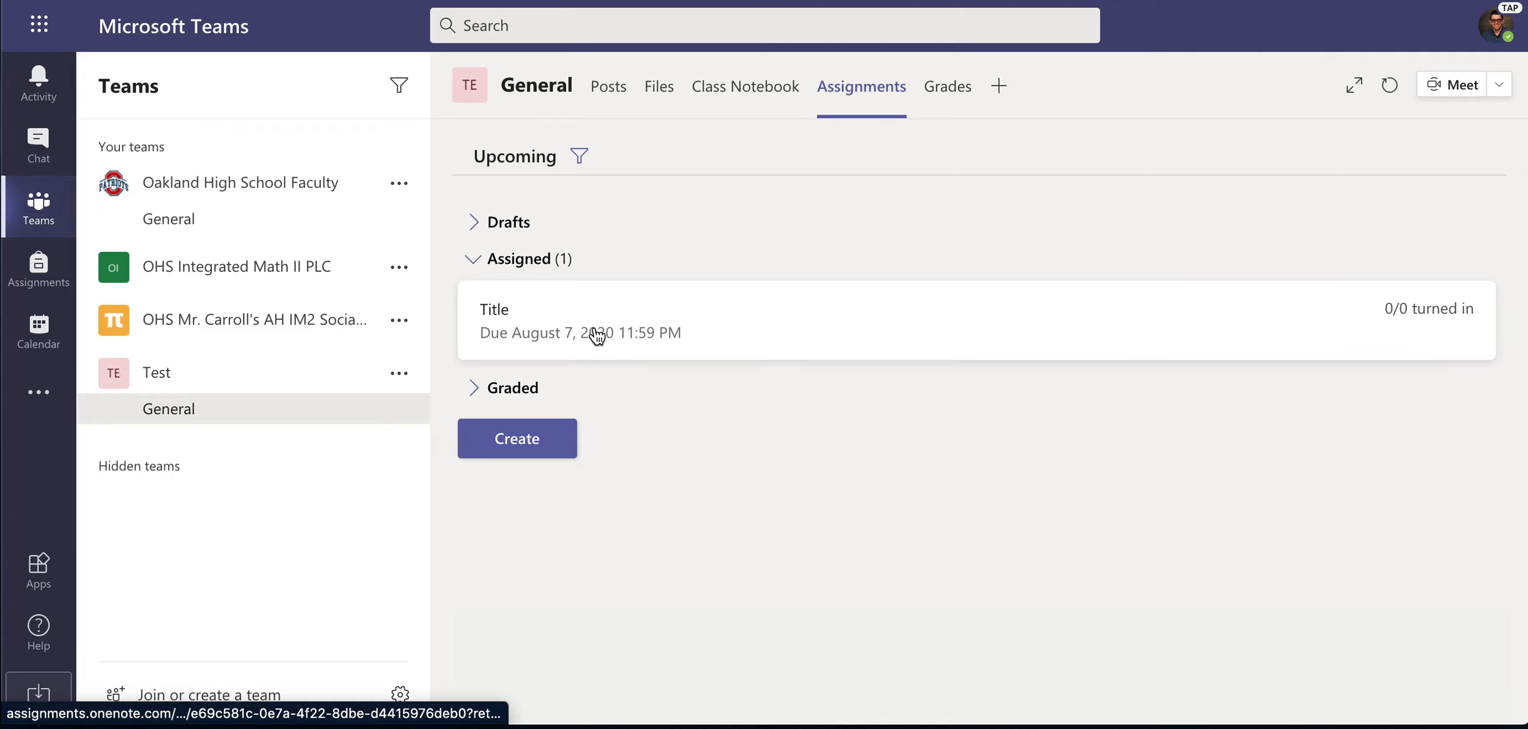
click(564, 440)
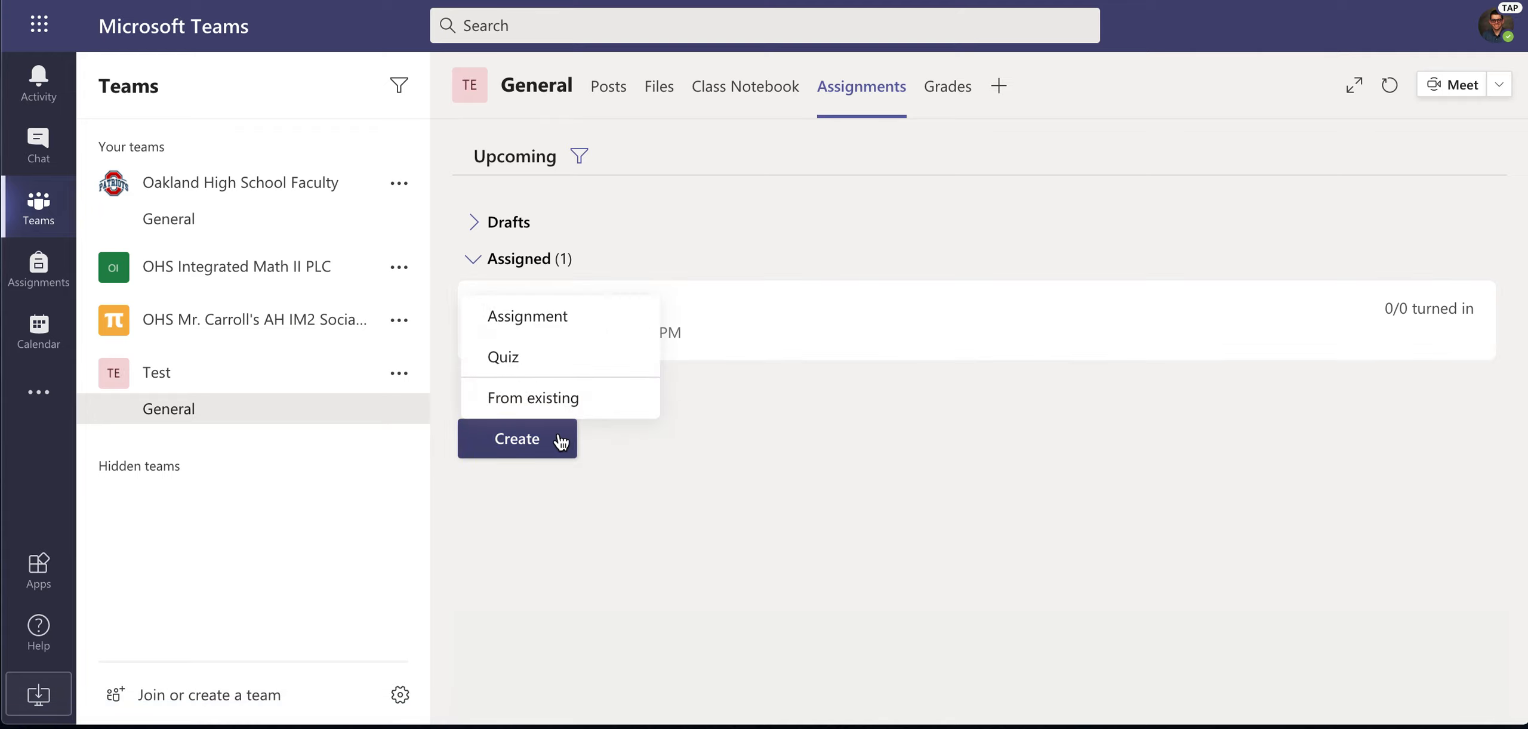
click(550, 370)
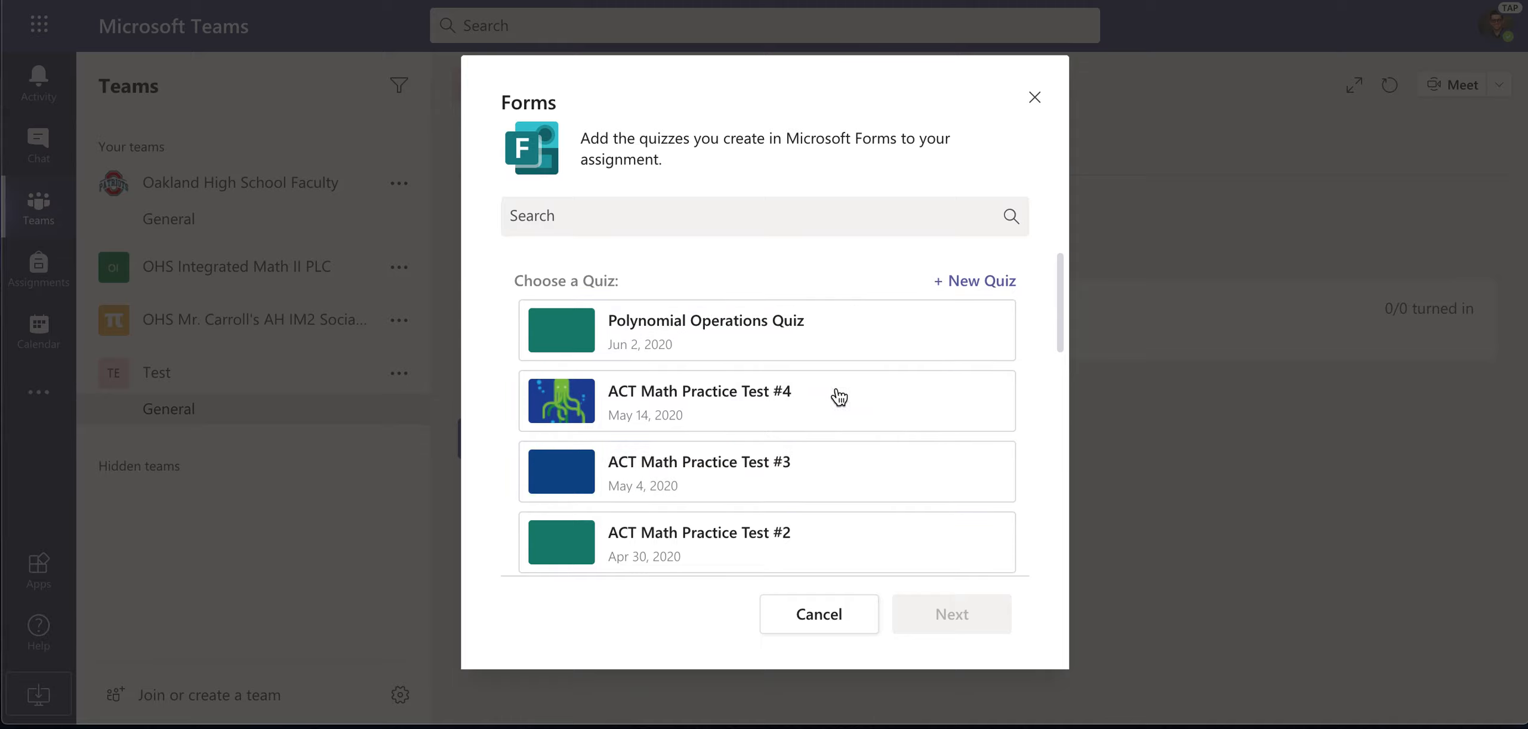
scroll(821, 508, down, 3)
scroll(823, 510, up, 4)
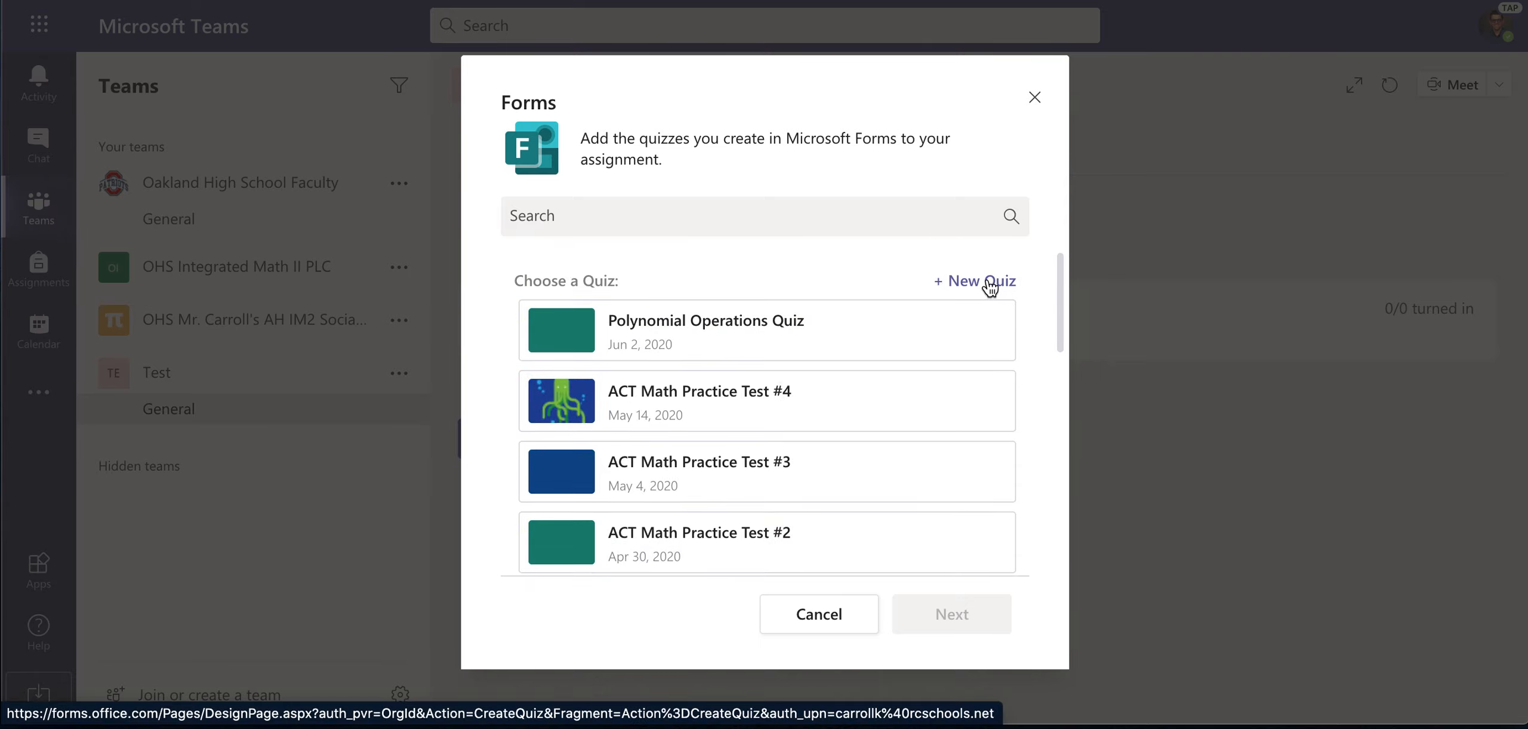
click(860, 337)
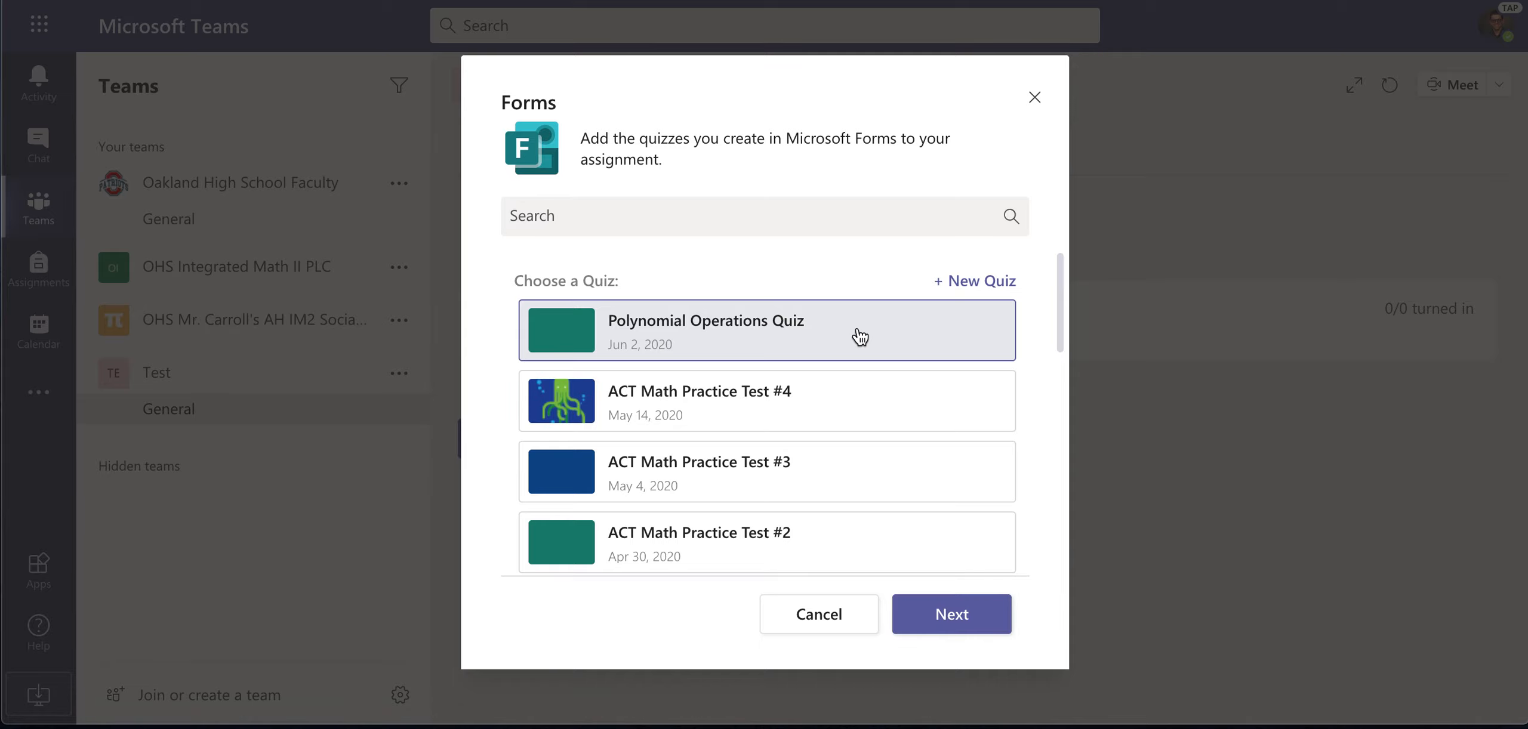
click(952, 615)
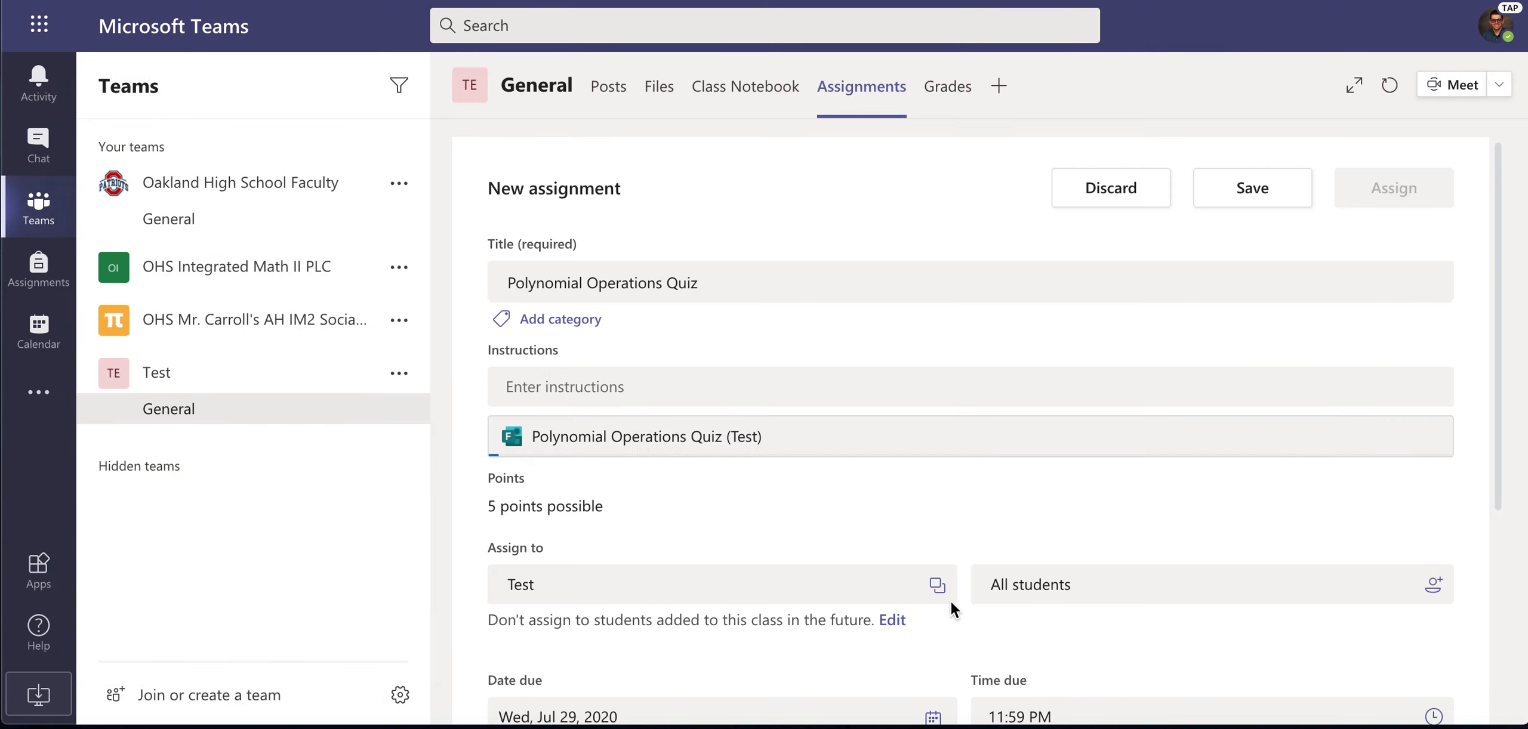
- Review the quiz assignment's details and timeline, and assign it to all students in the Test class with the default settings
scroll(936, 491, down, 1)
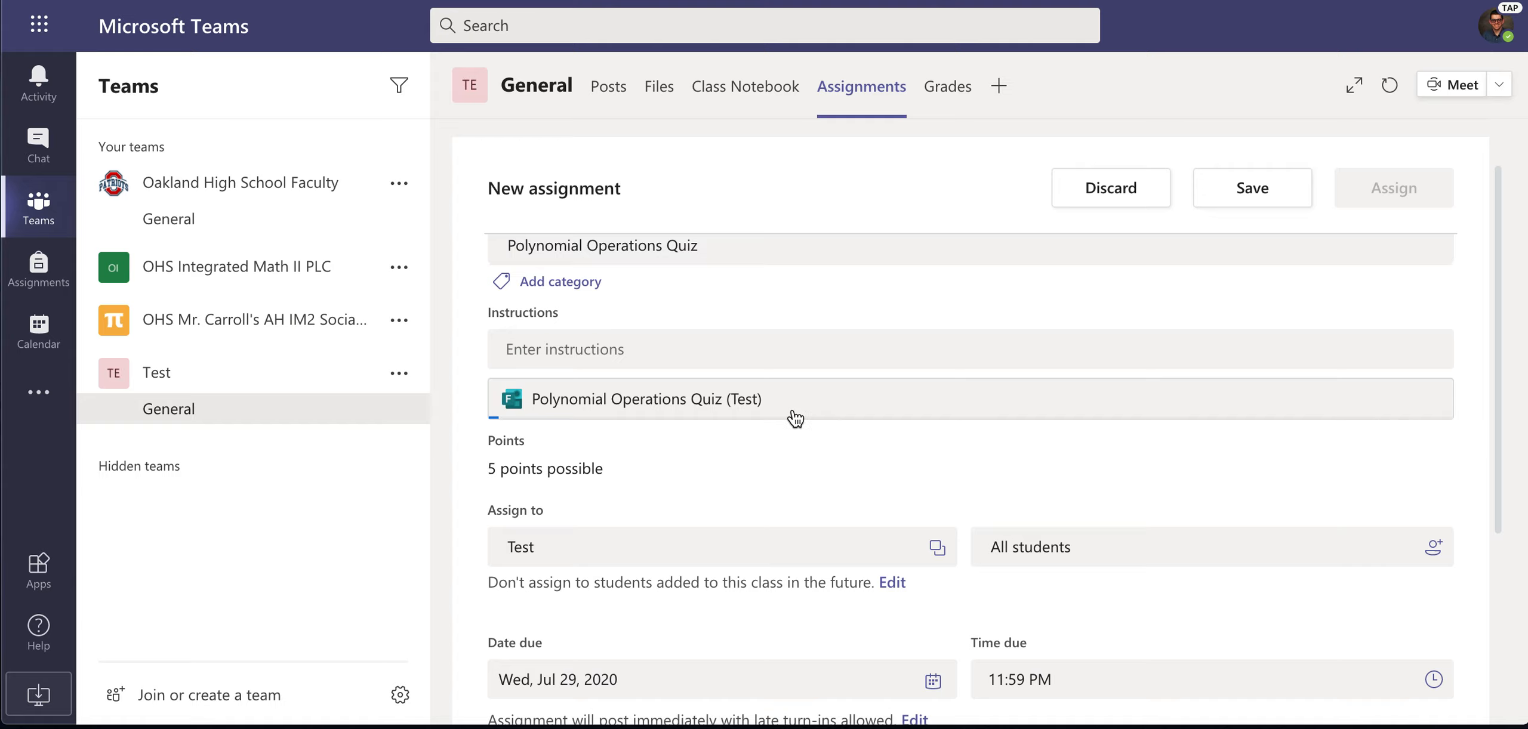
scroll(795, 417, down, 3)
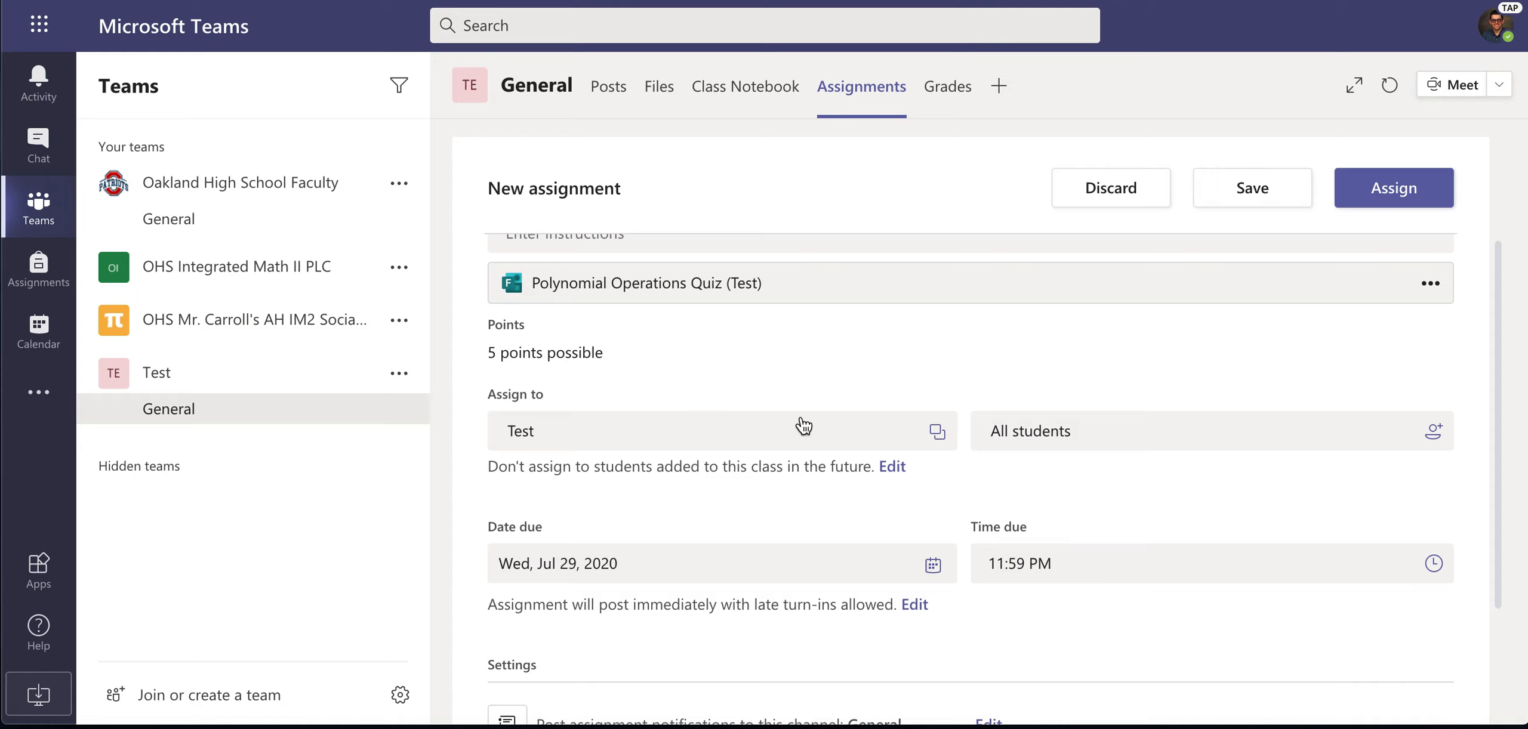
scroll(801, 426, down, 2)
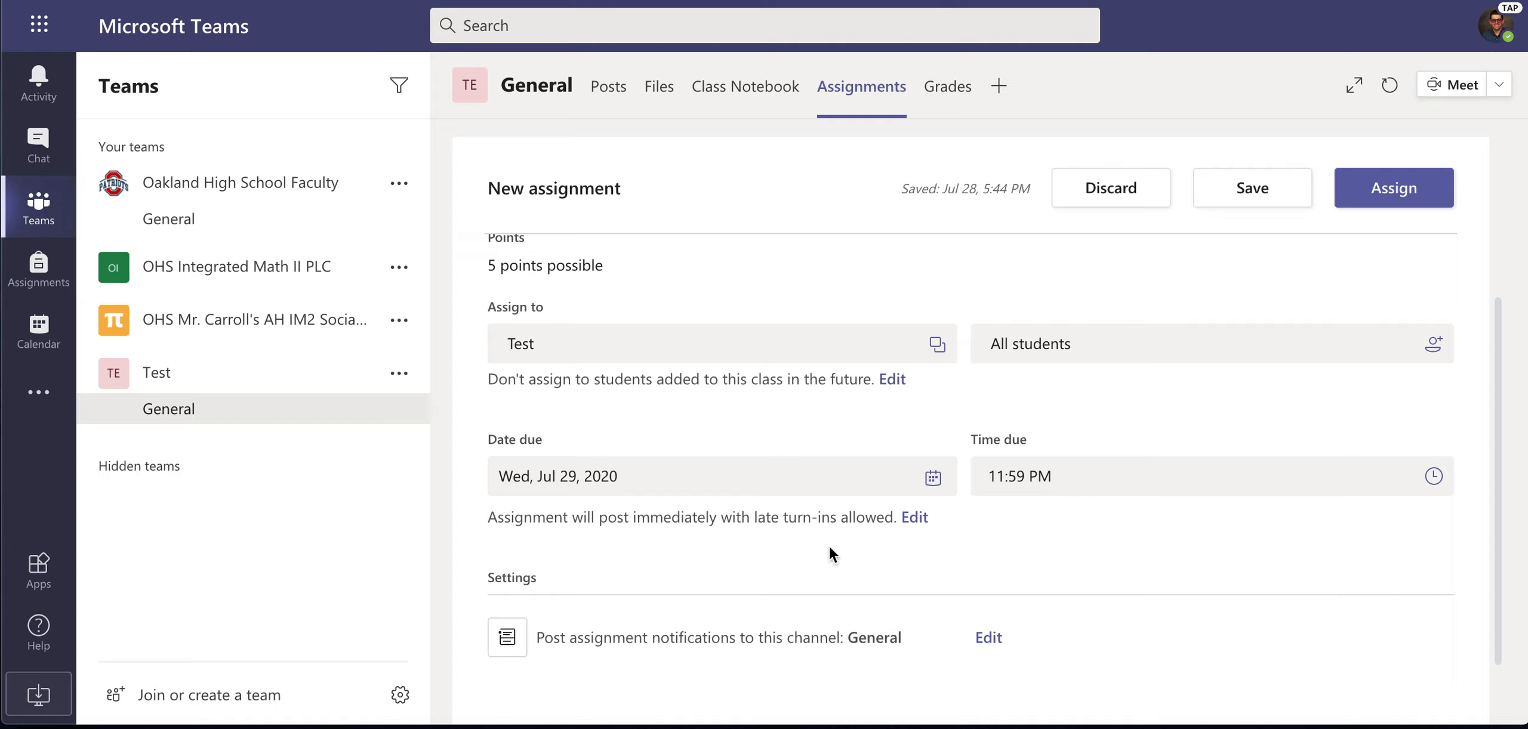
click(907, 521)
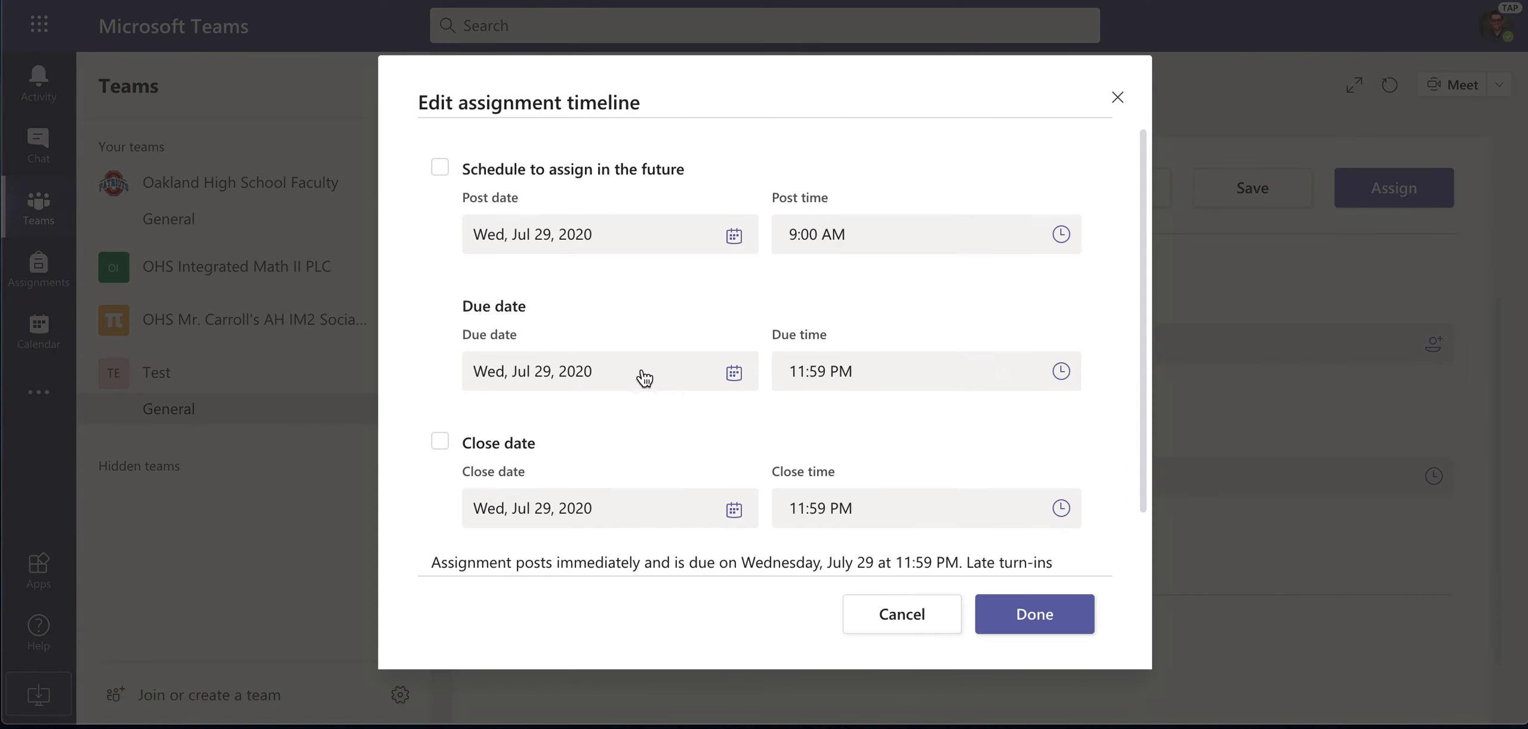
scroll(642, 376, down, 2)
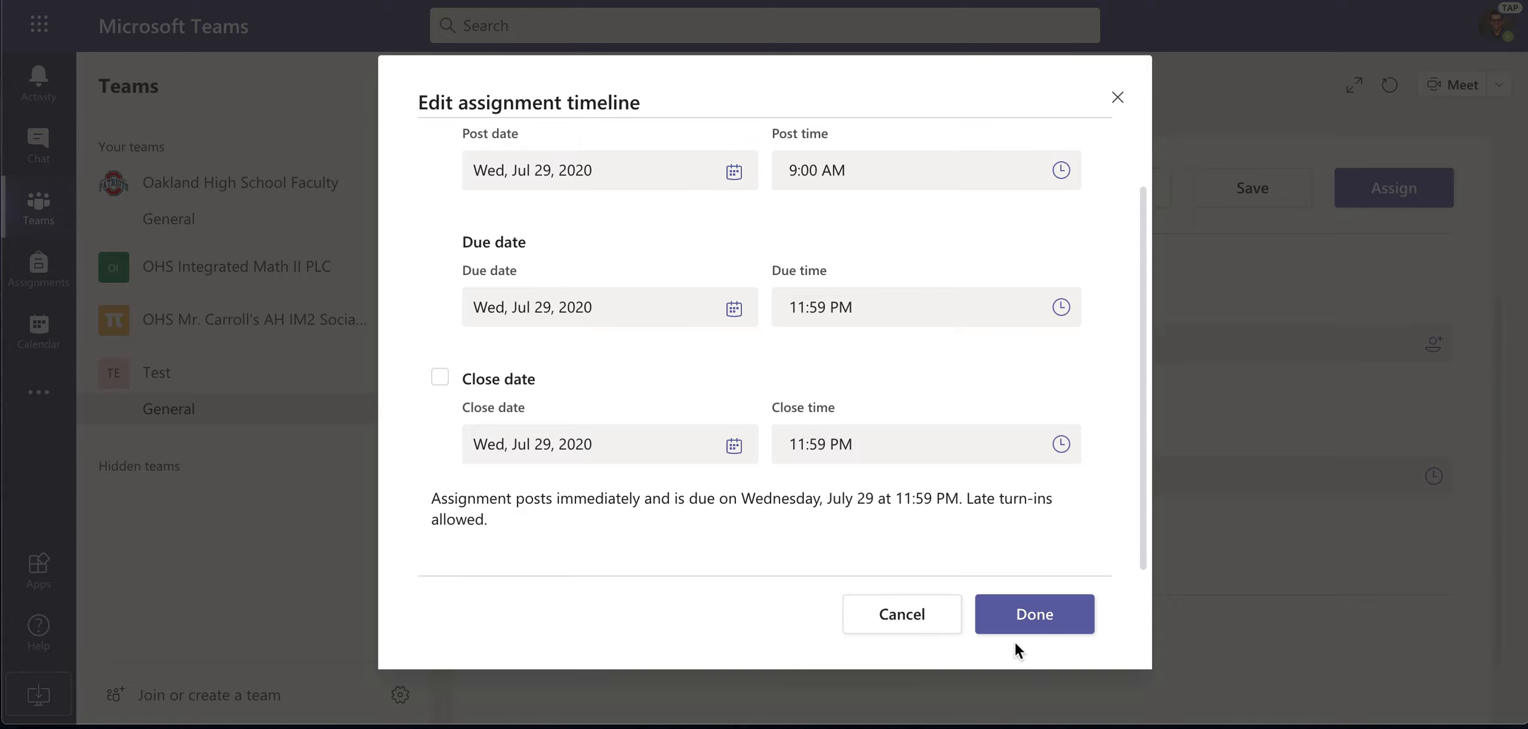
click(911, 632)
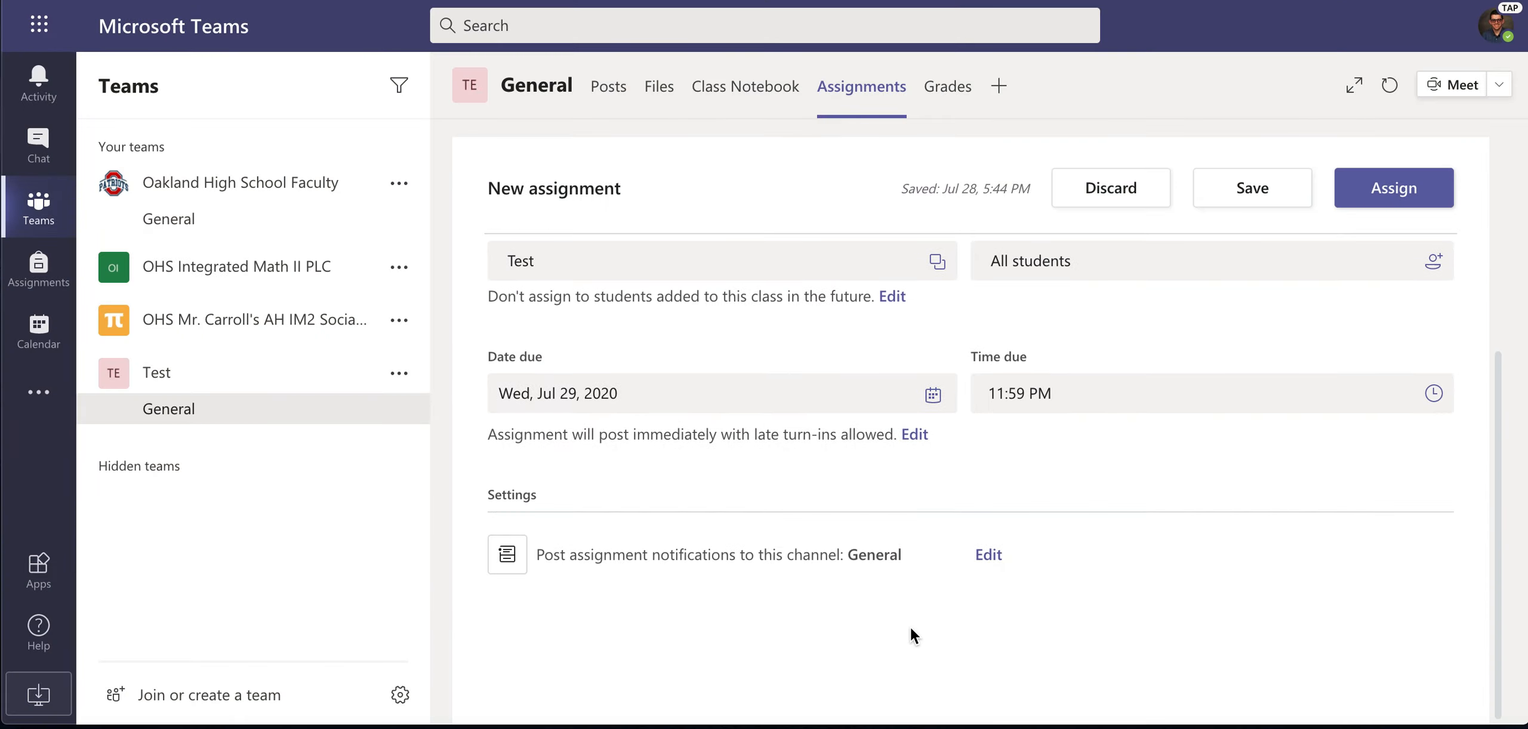
scroll(913, 597, down, 4)
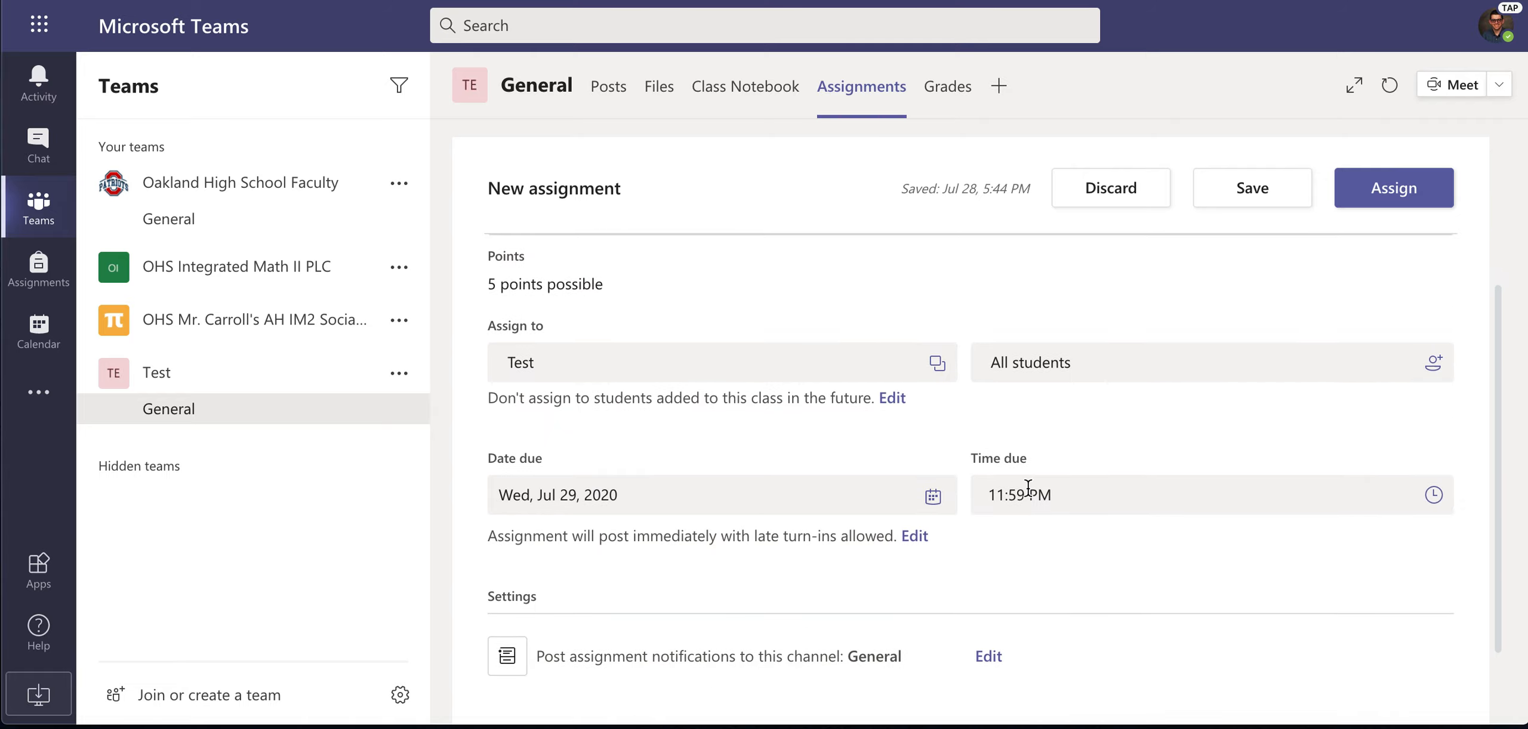
click(1375, 187)
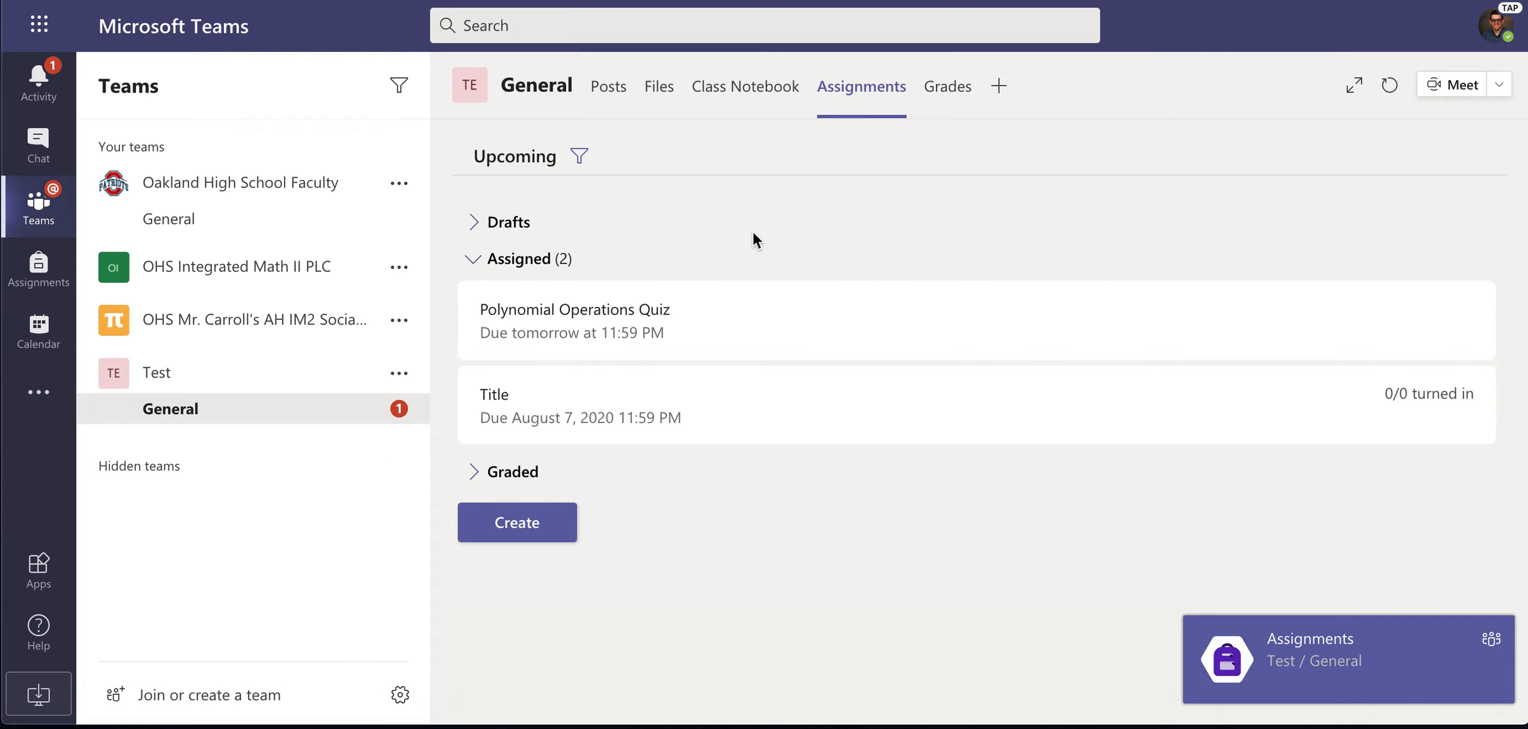
- Examine the Test team's grades and the student gradebook in the General channel of the AH IM2 class team
click(948, 90)
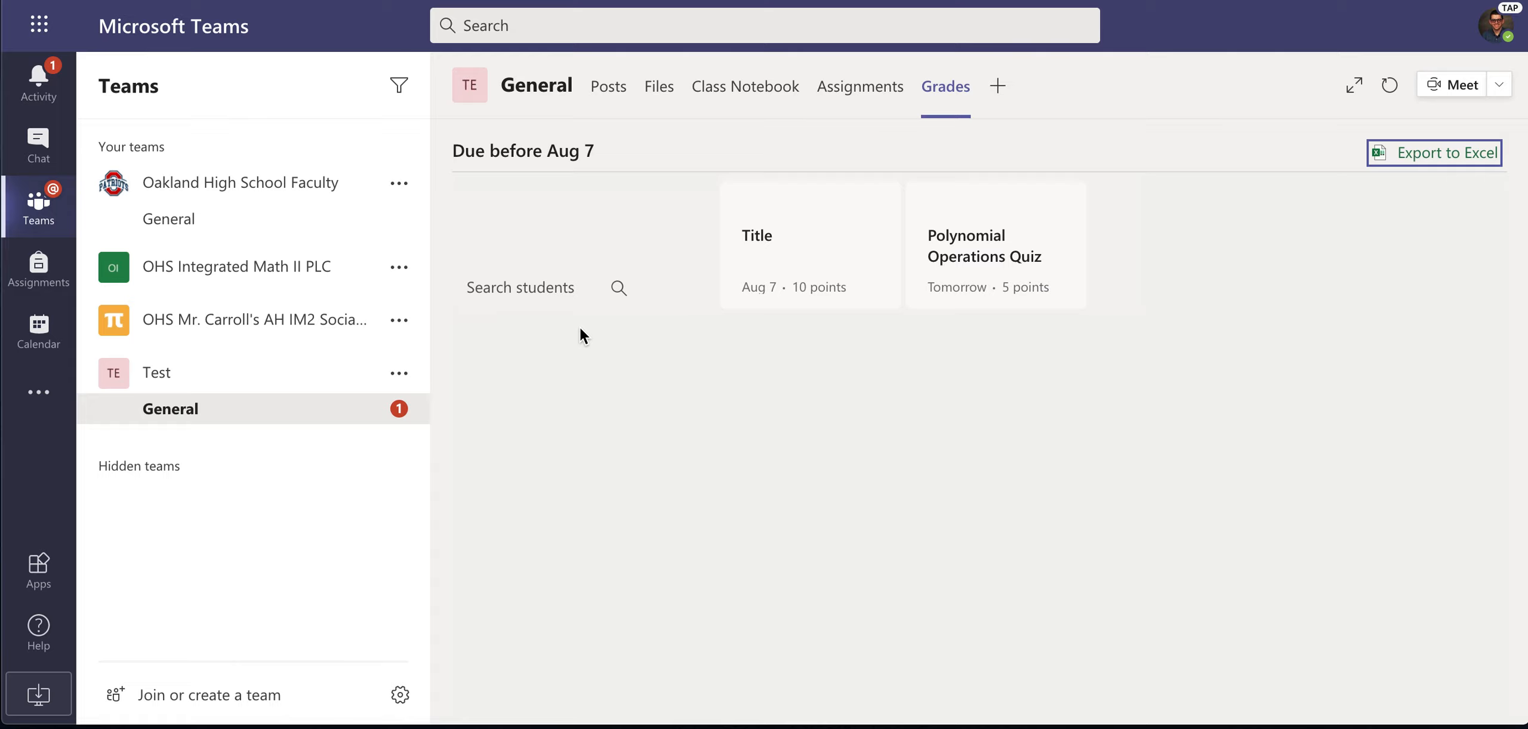
click(276, 335)
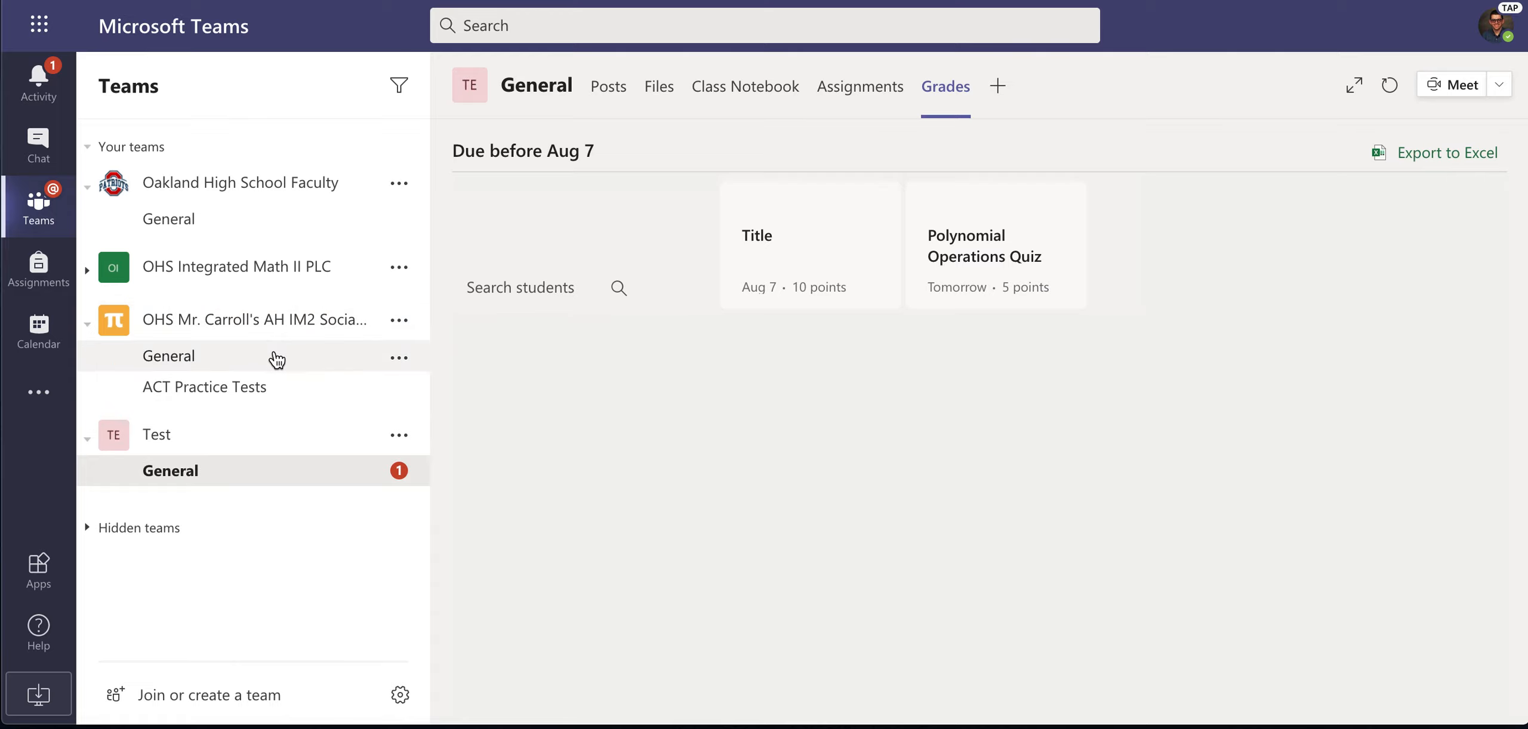
click(273, 355)
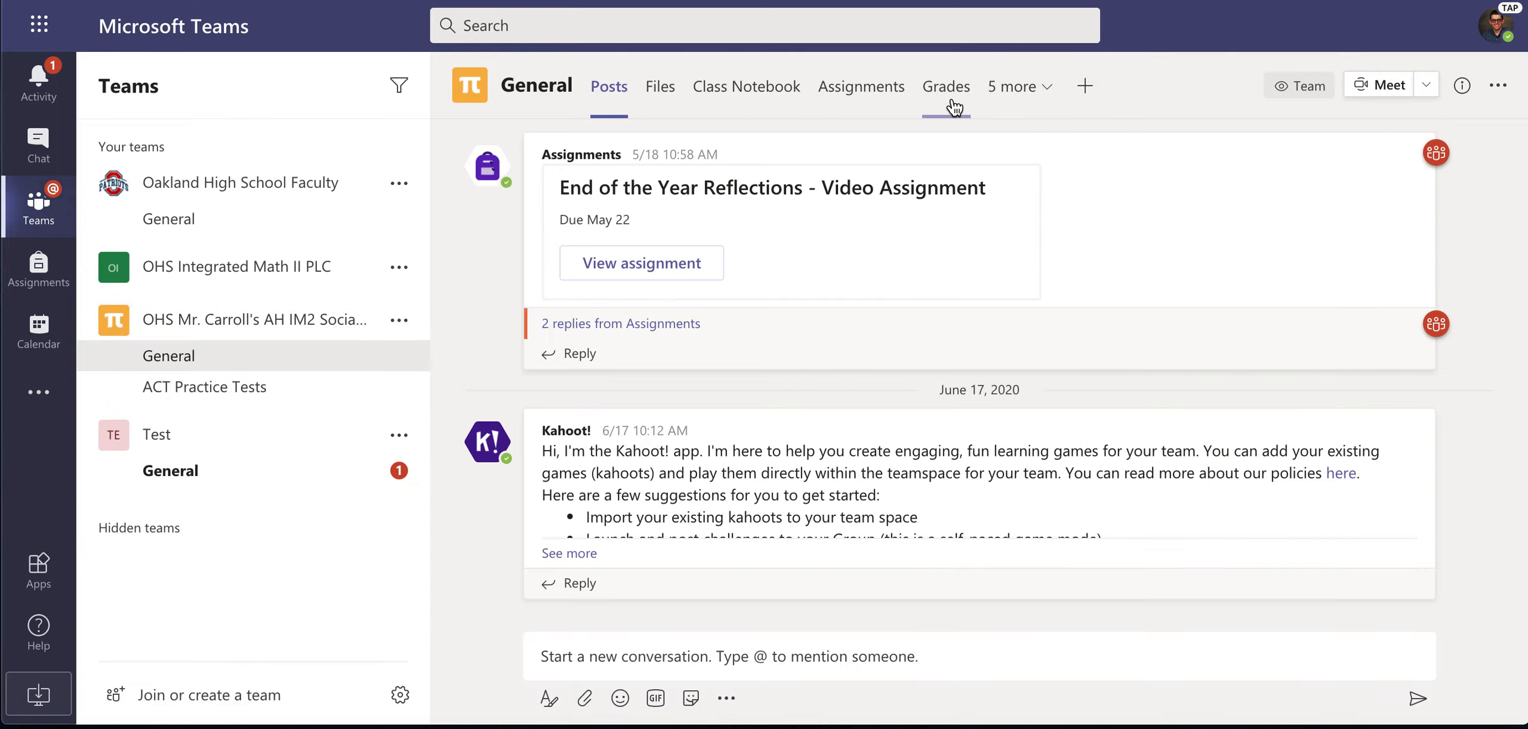
click(949, 88)
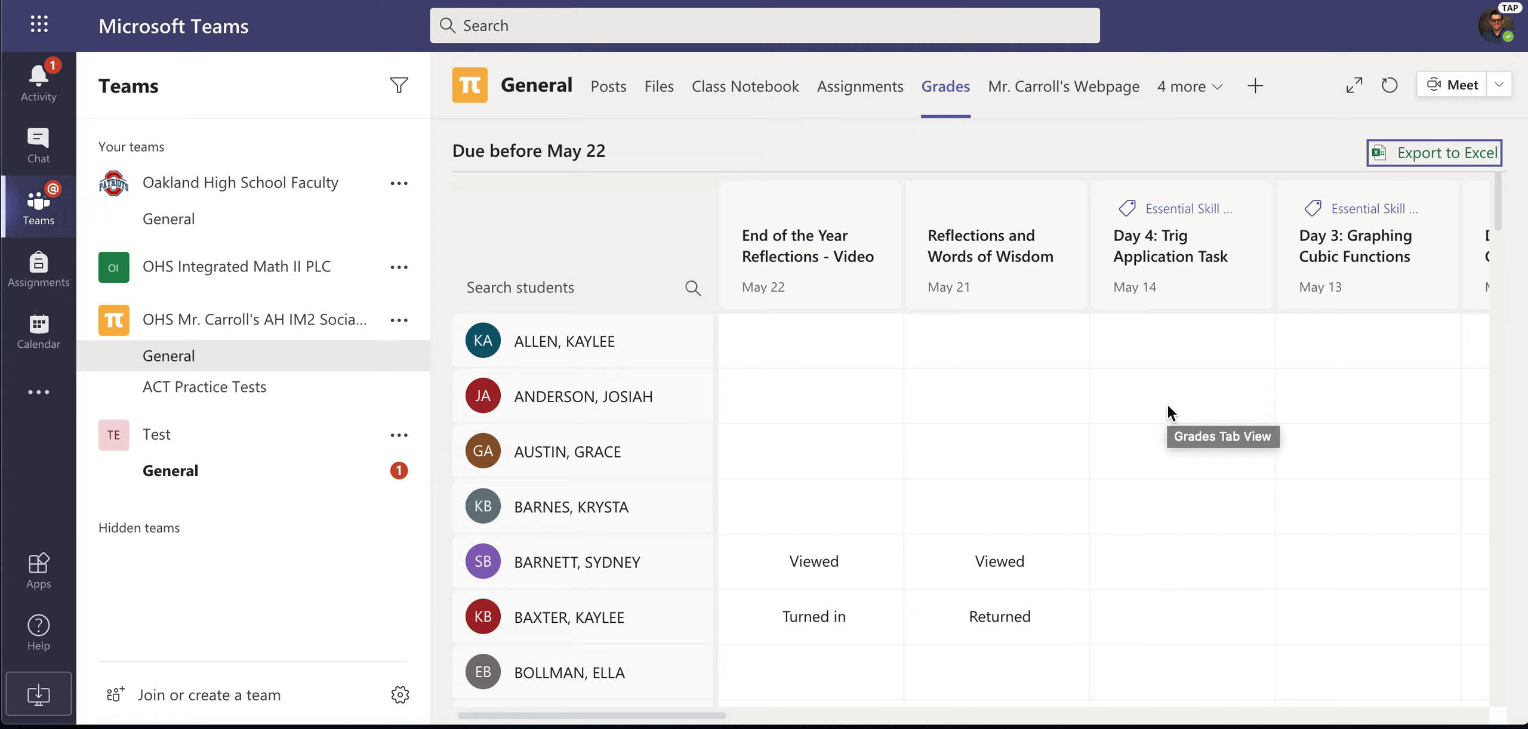
scroll(1048, 564, down, 2)
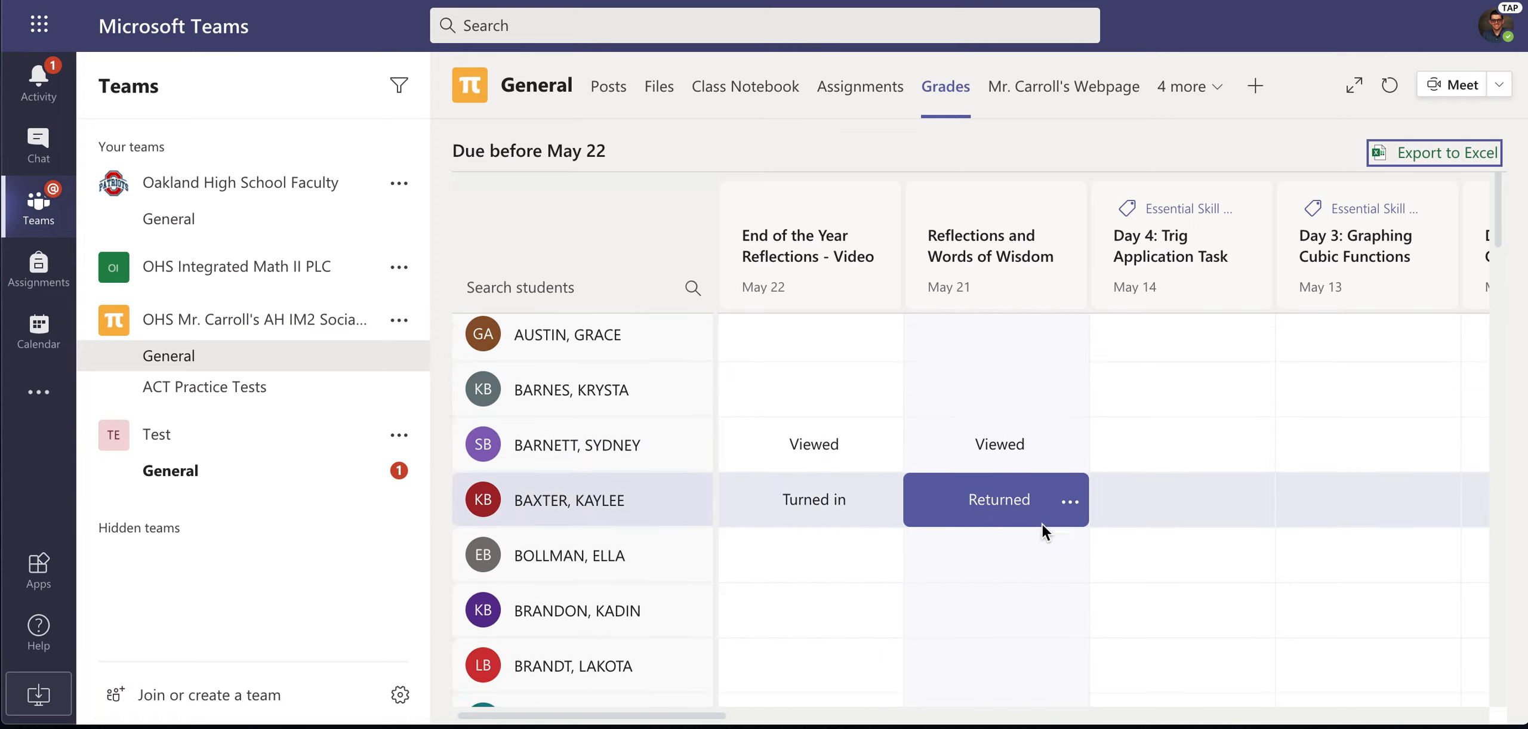
scroll(1042, 525, down, 6)
scroll(1042, 526, down, 4)
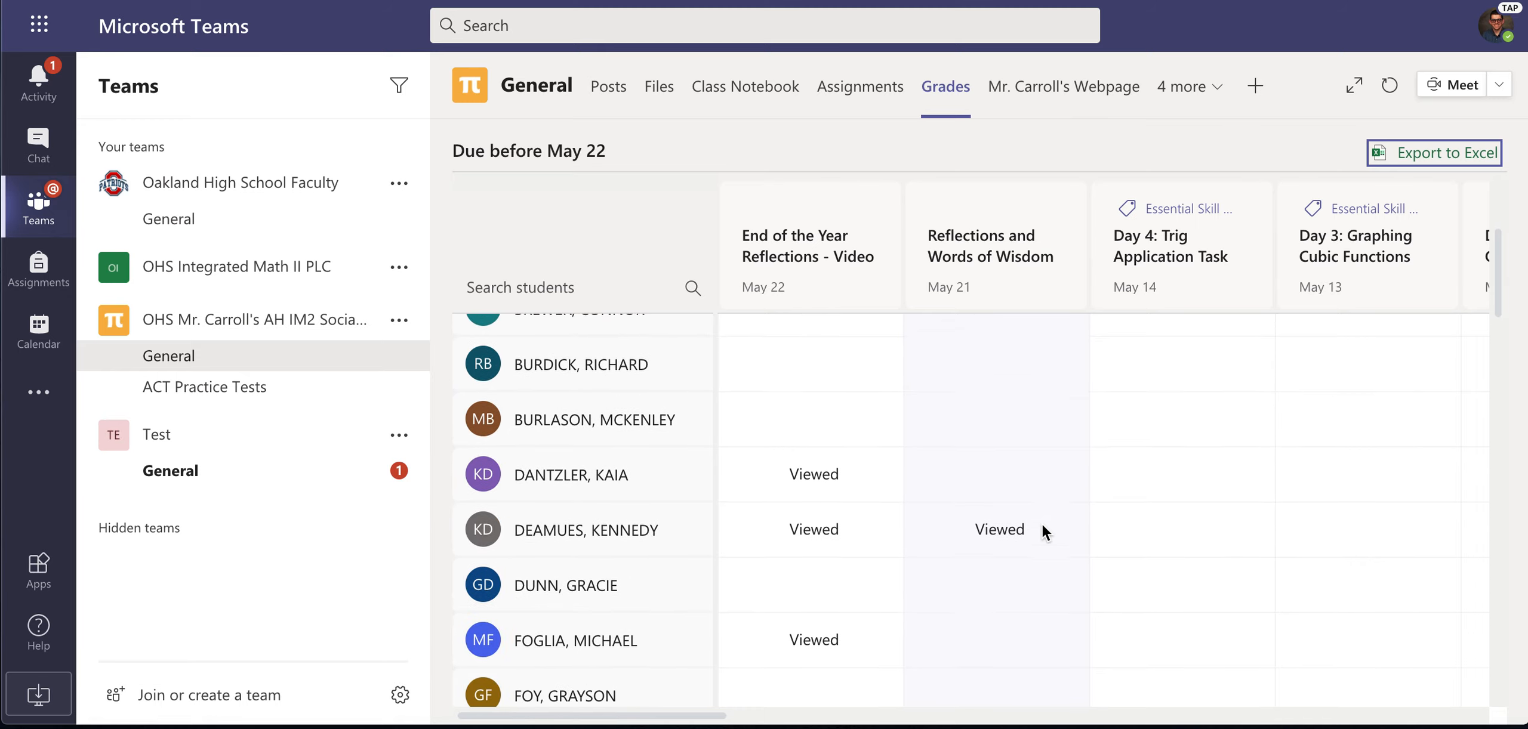
scroll(1042, 525, up, 12)
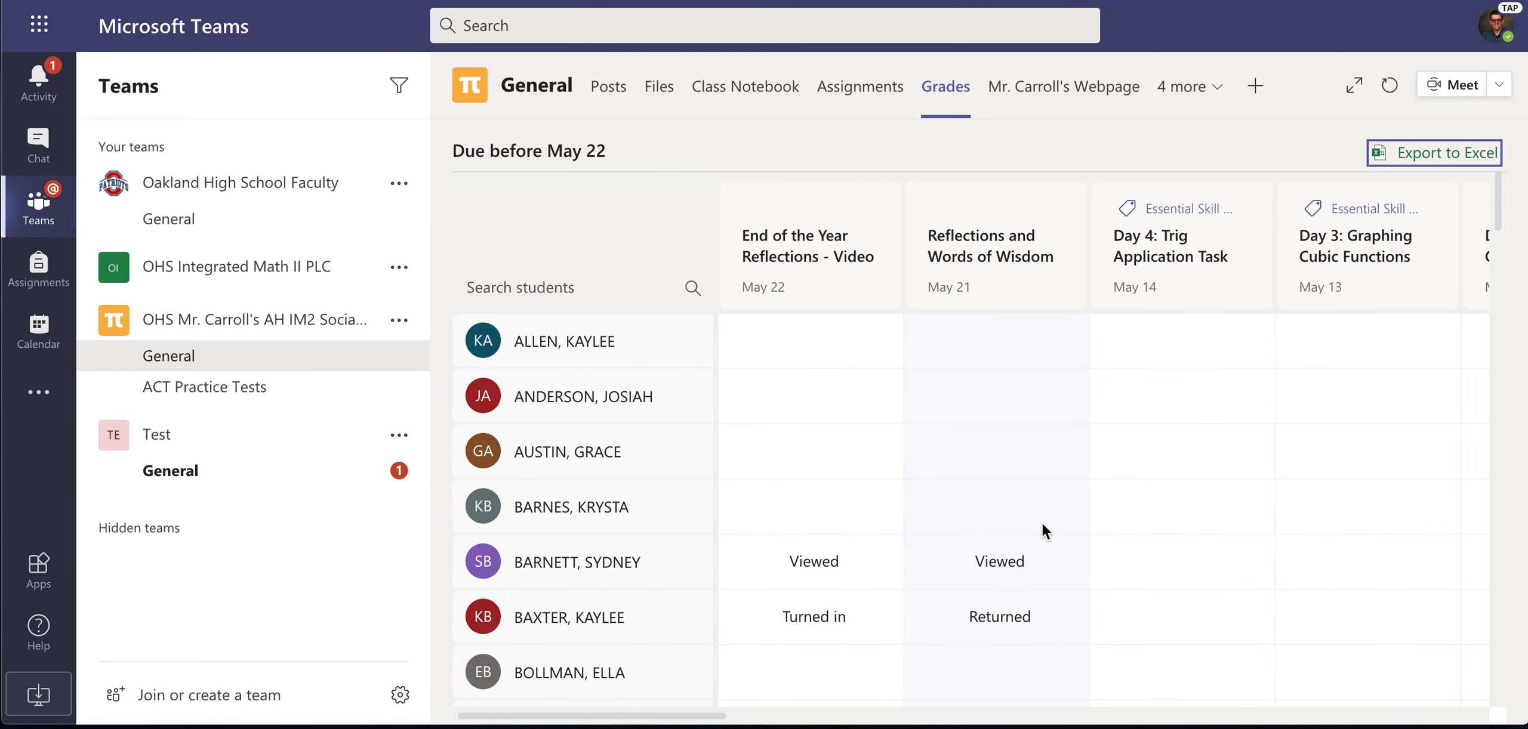
scroll(1042, 526, right, 3)
scroll(1042, 525, left, 3)
scroll(1042, 525, right, 15)
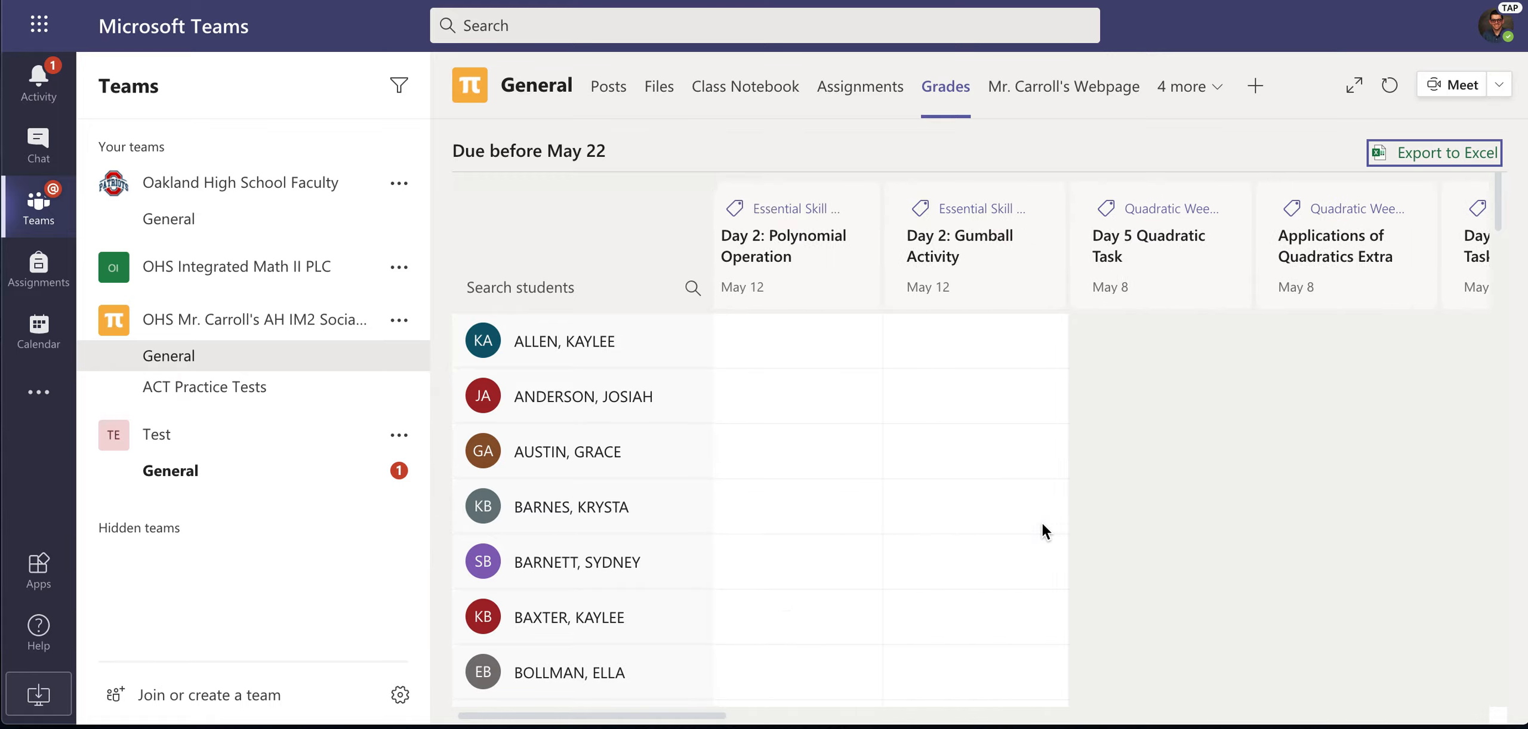
scroll(1043, 526, left, 15)
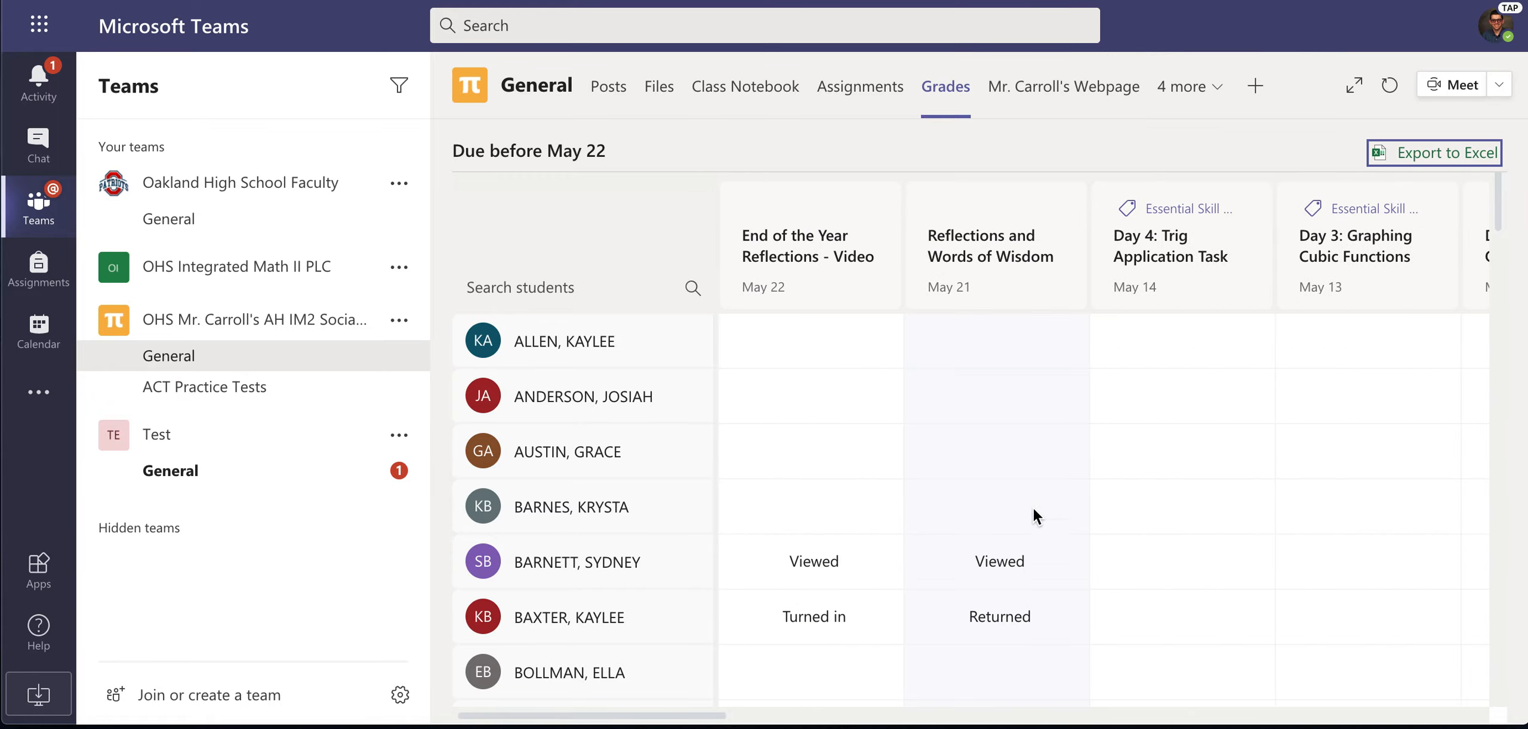
- Return to the Test team's General channel and look through the apps that can be added as channel tabs
click(189, 474)
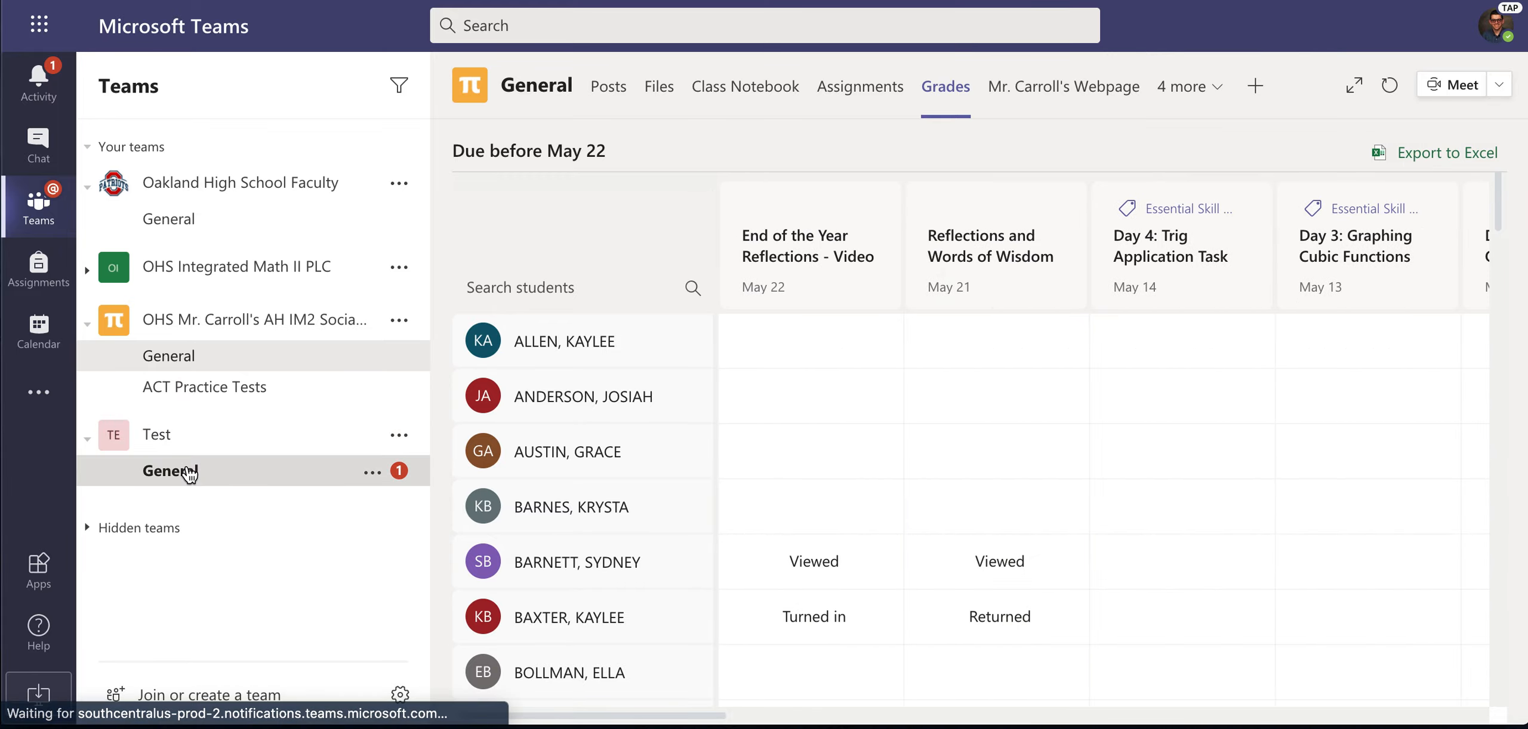
mouse_move(990, 197)
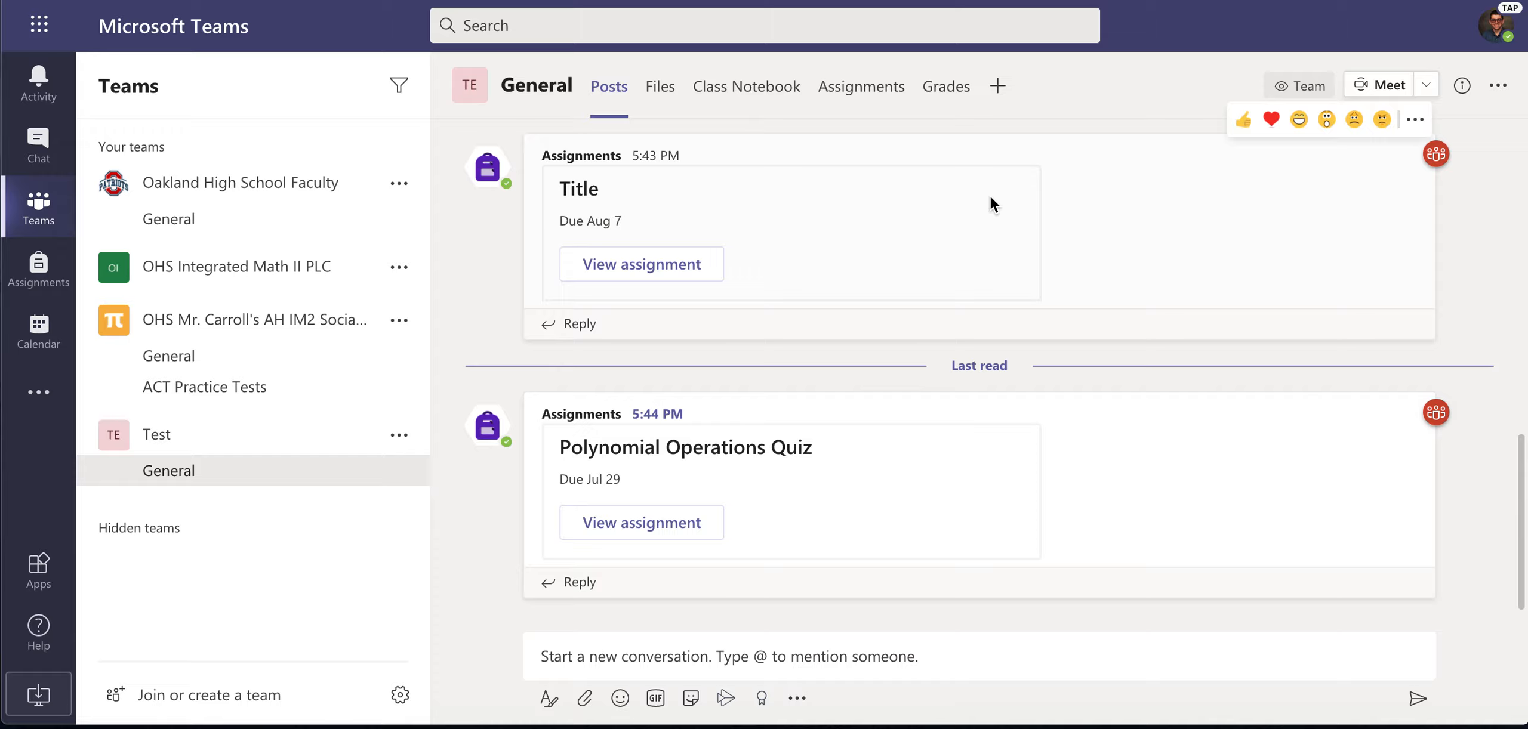
click(1005, 97)
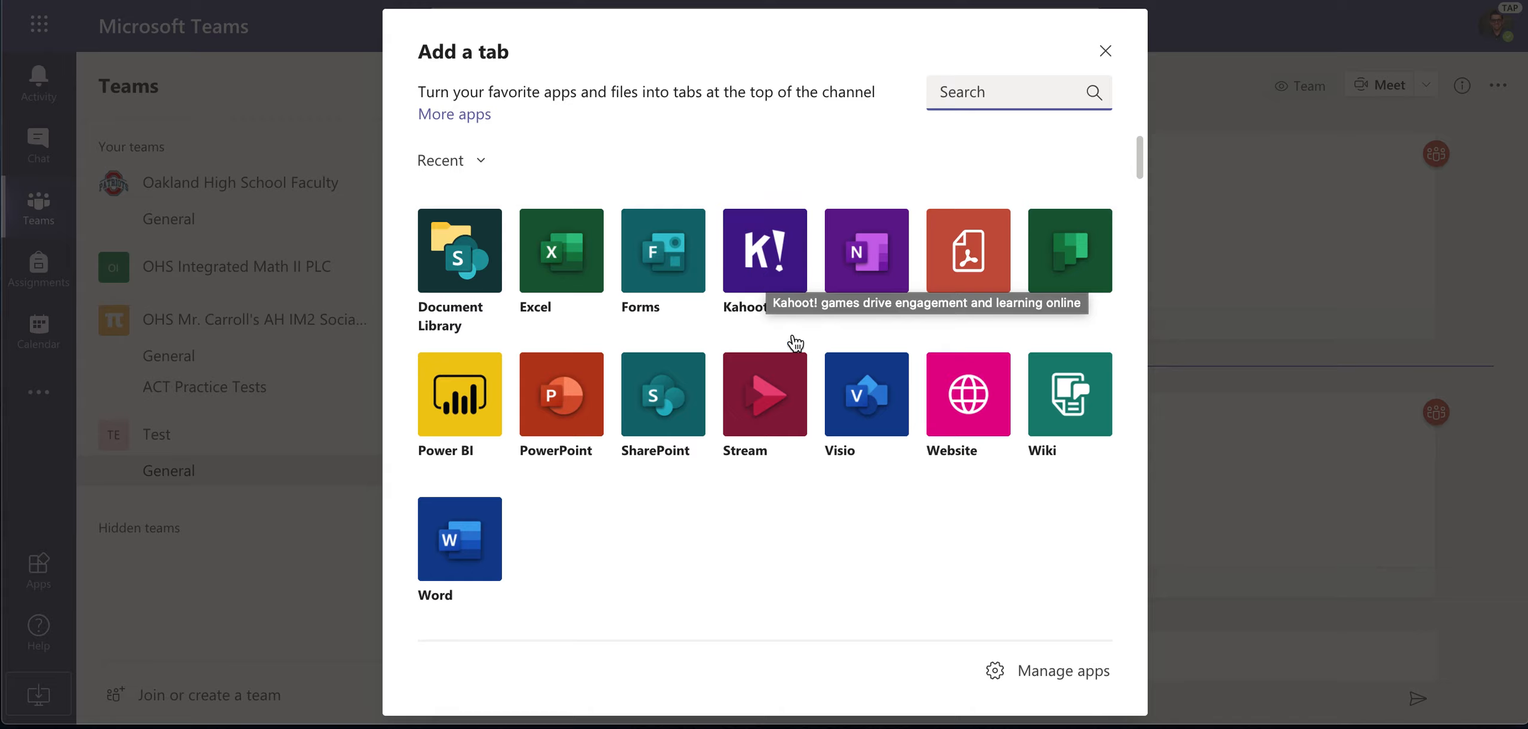
scroll(819, 505, down, 2)
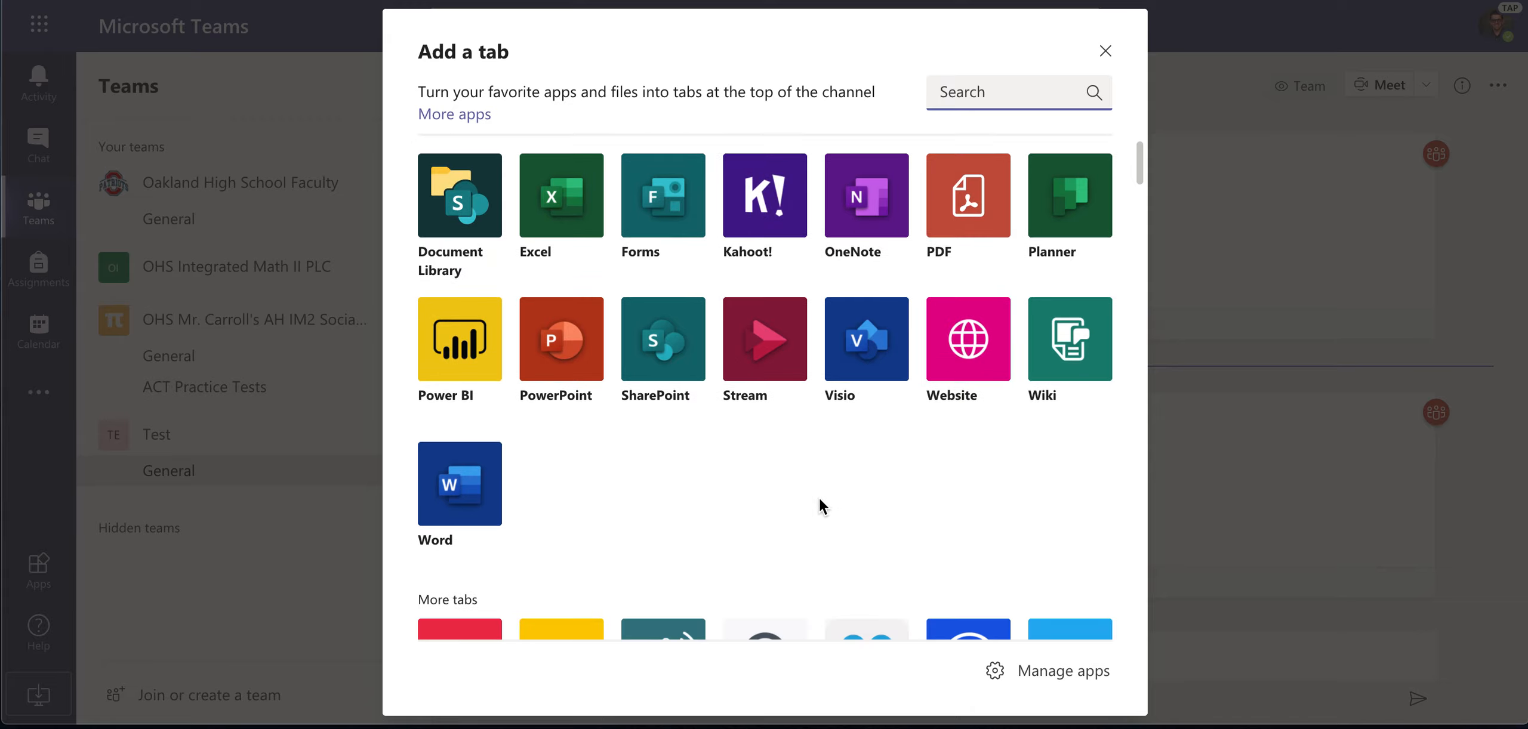
scroll(819, 506, up, 2)
scroll(819, 506, down, 2)
scroll(821, 506, down, 3)
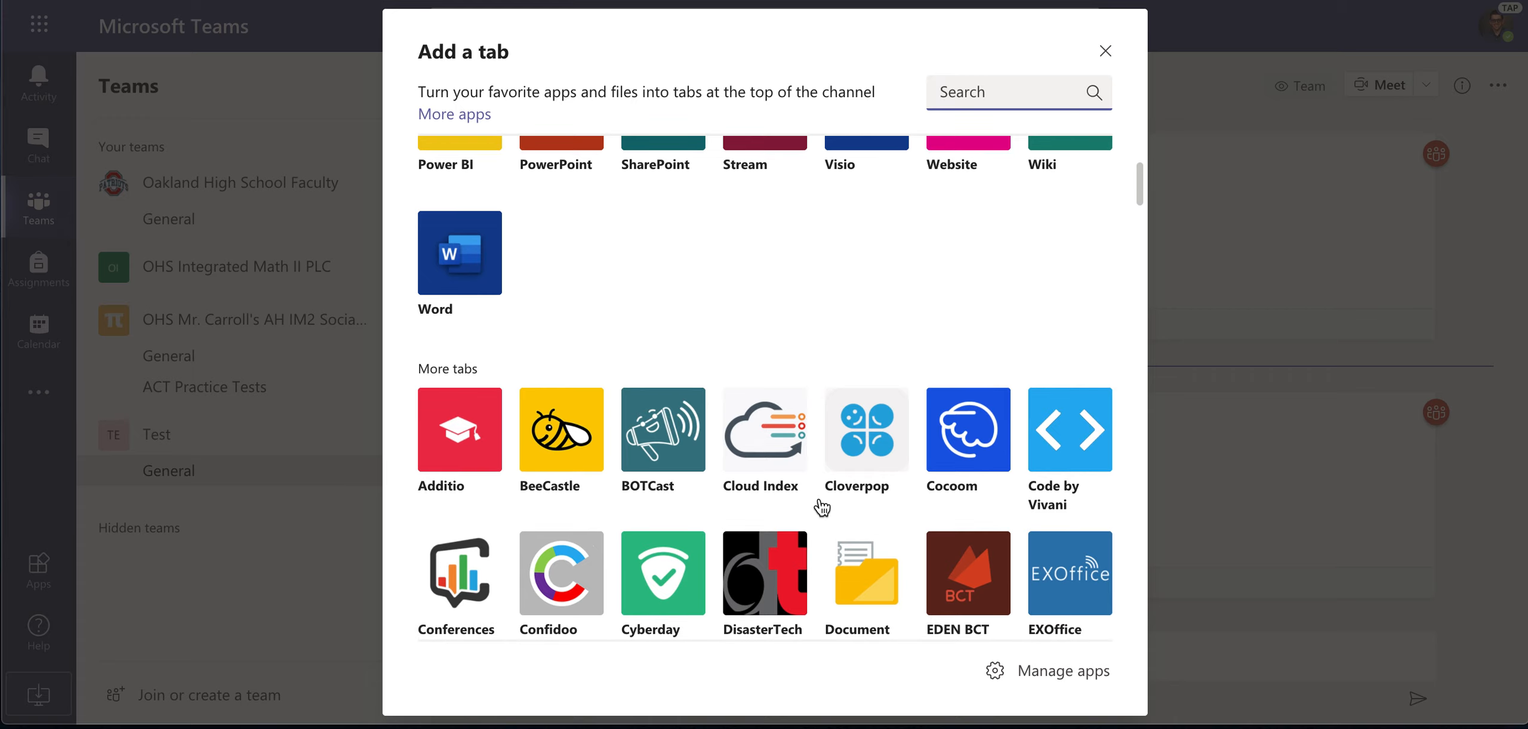
scroll(821, 507, down, 5)
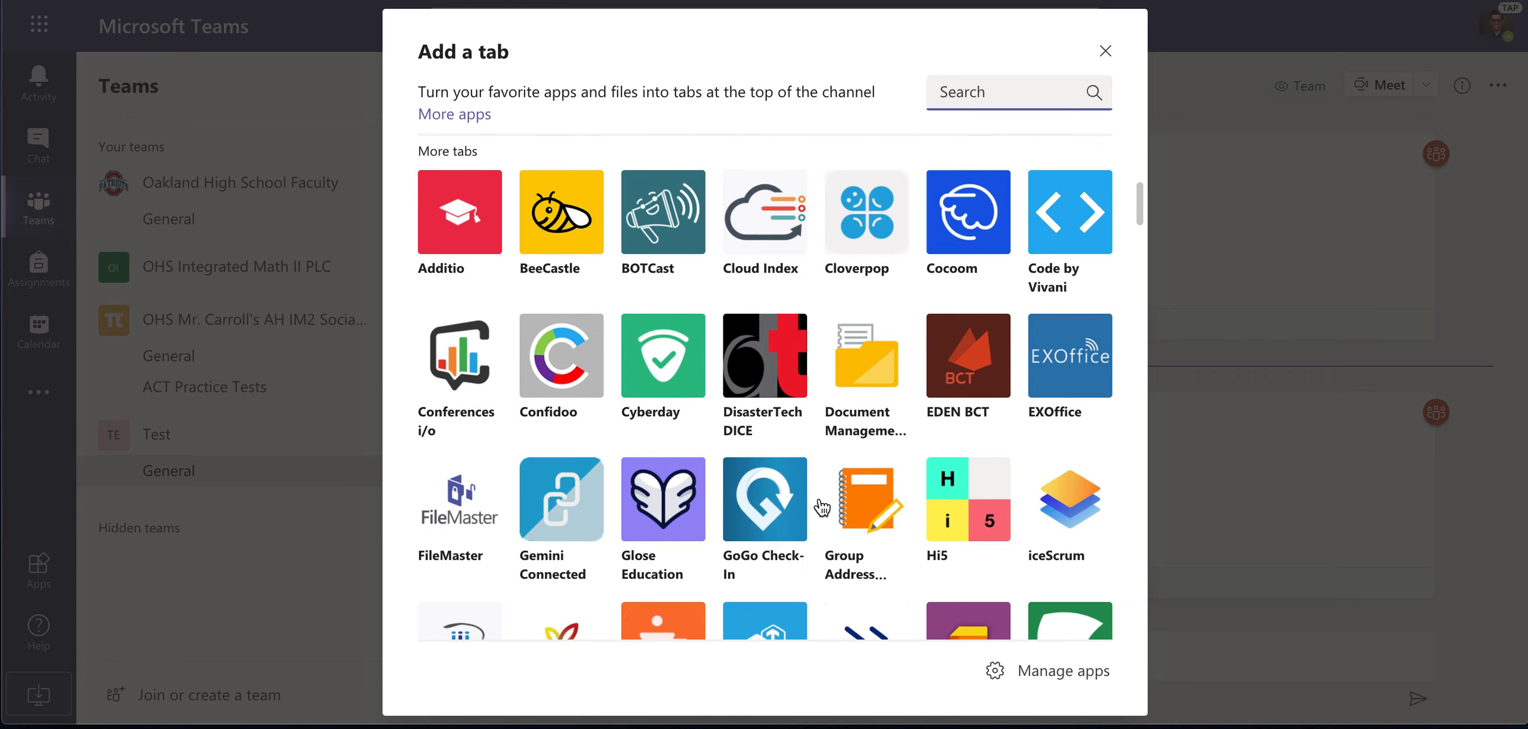
scroll(644, 475, down, 3)
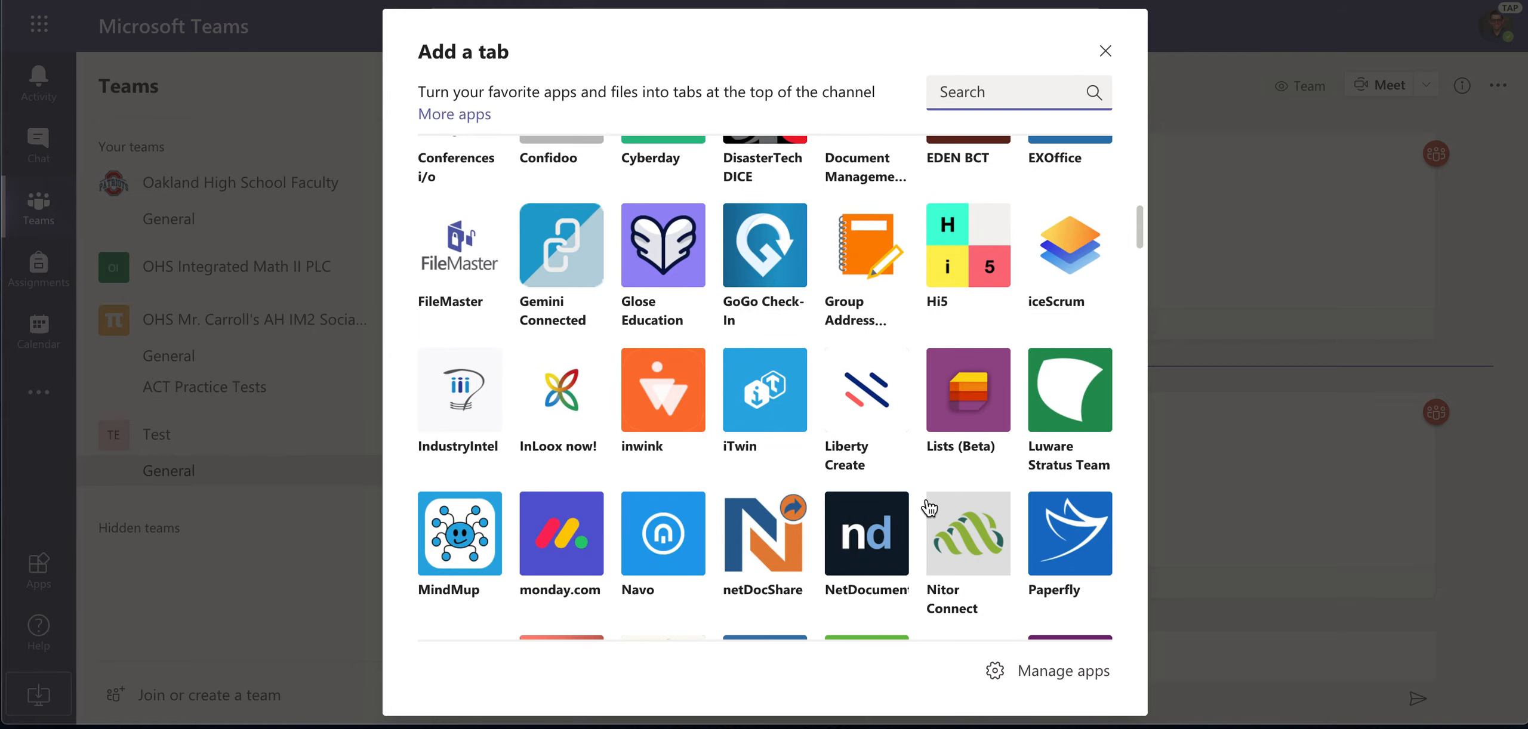
scroll(609, 545, down, 3)
scroll(621, 545, down, 5)
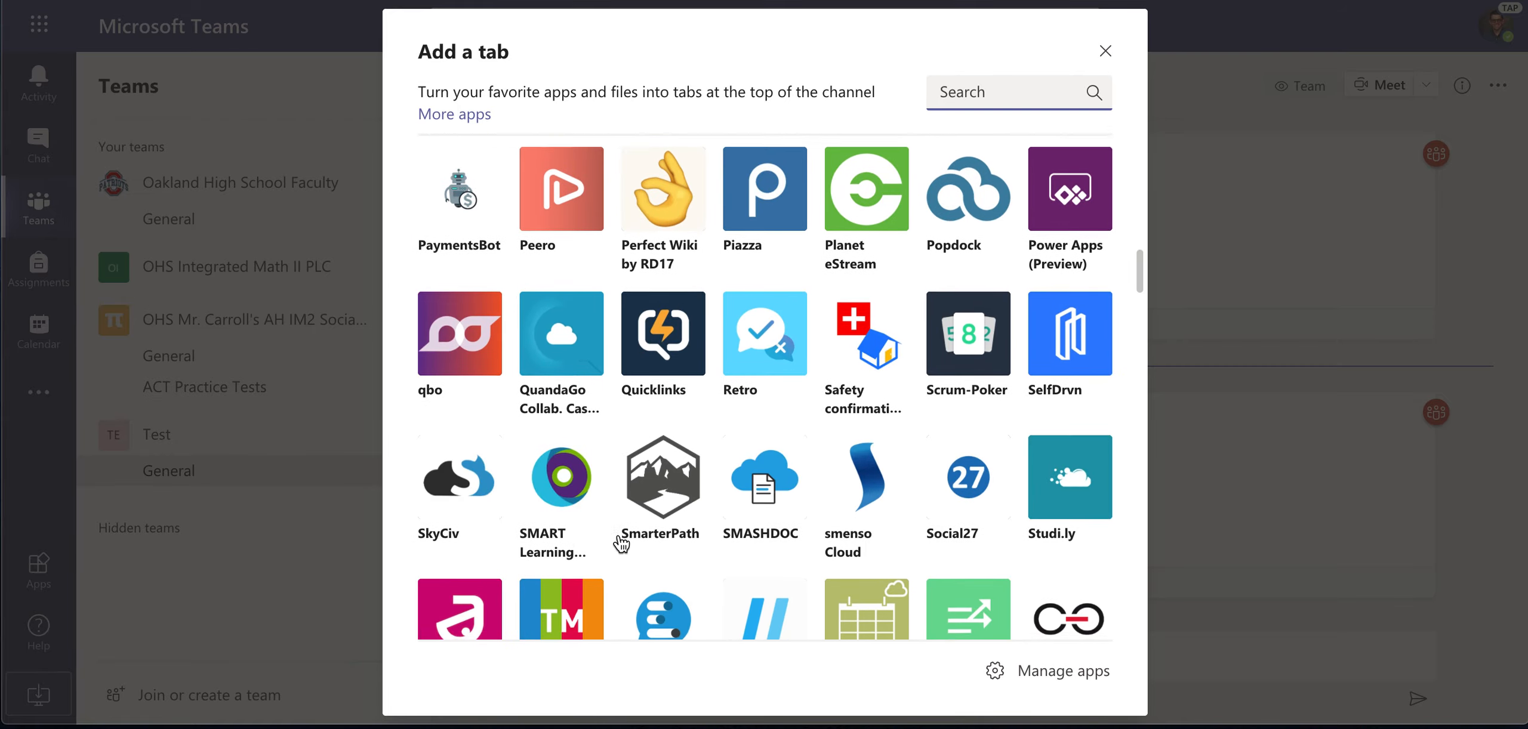
scroll(620, 544, down, 4)
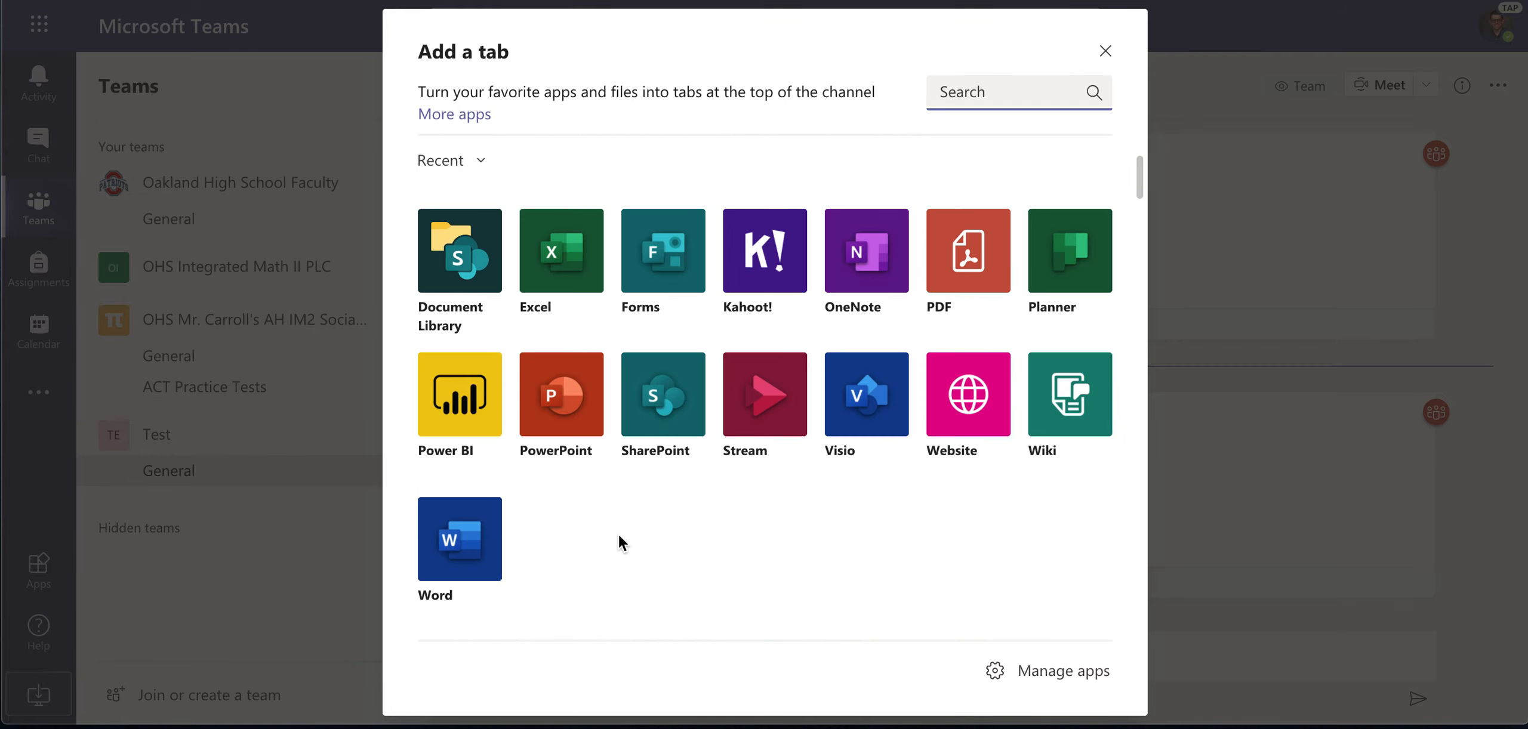
click(1105, 50)
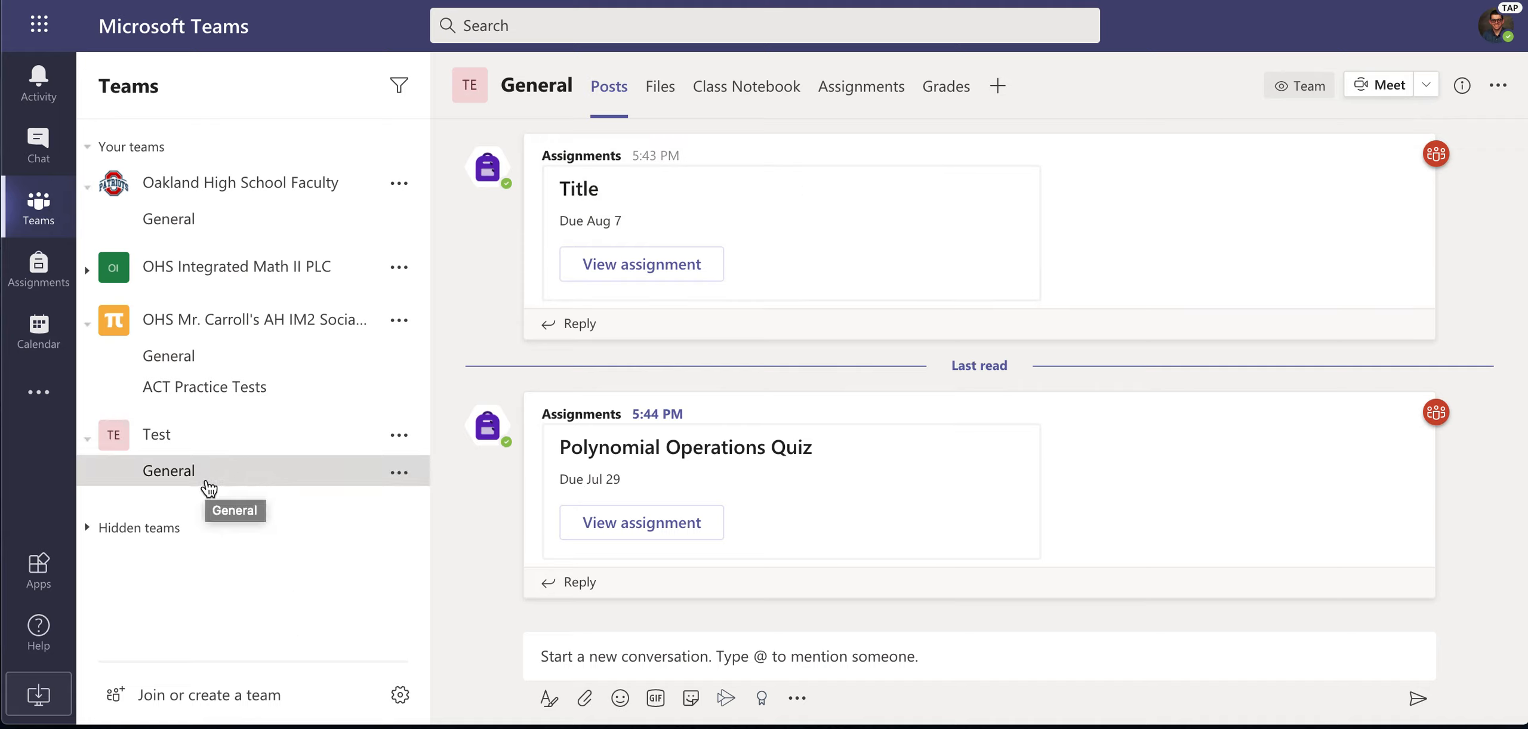
- Add a standard channel named Week 1 Tasks to the Test team
click(399, 438)
click(488, 165)
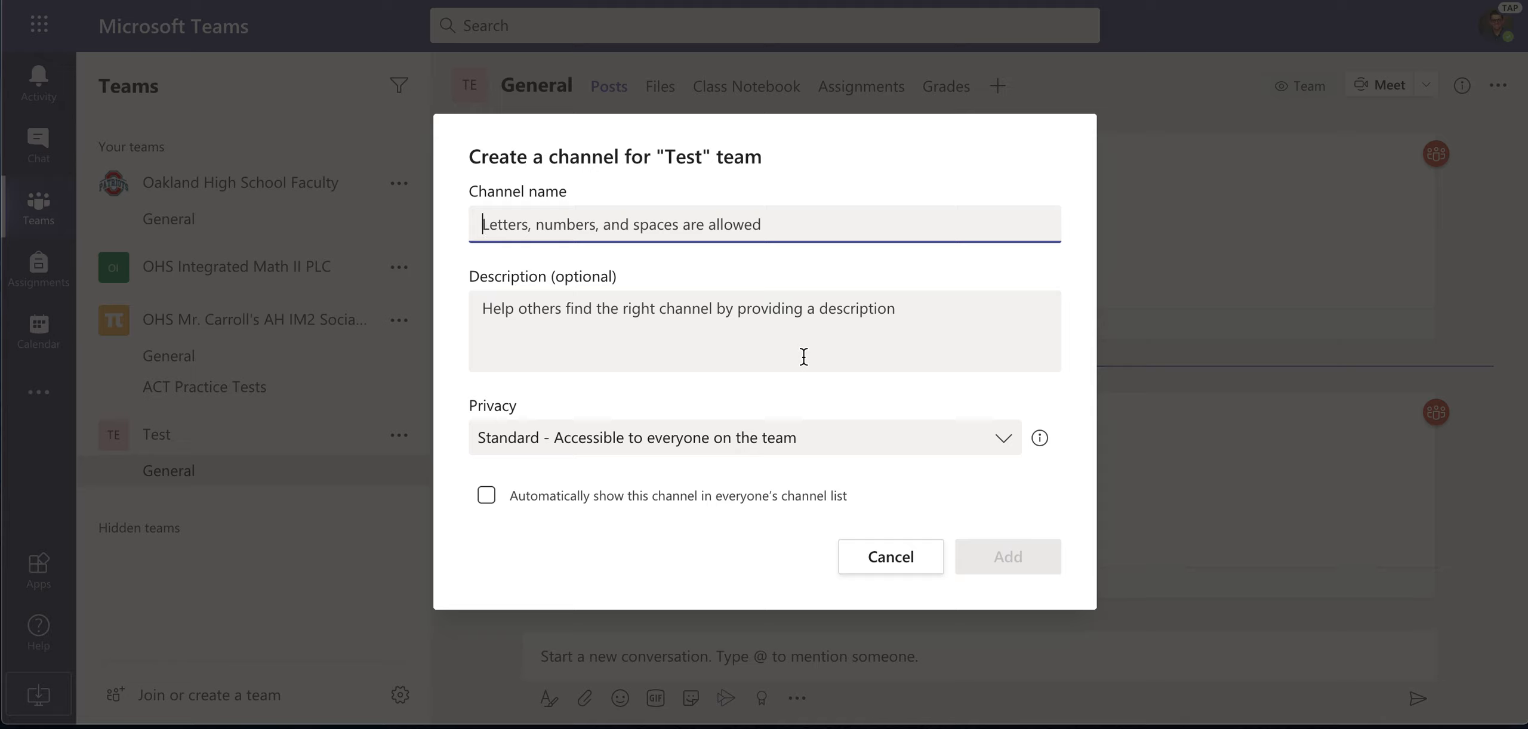
text(Week 1)
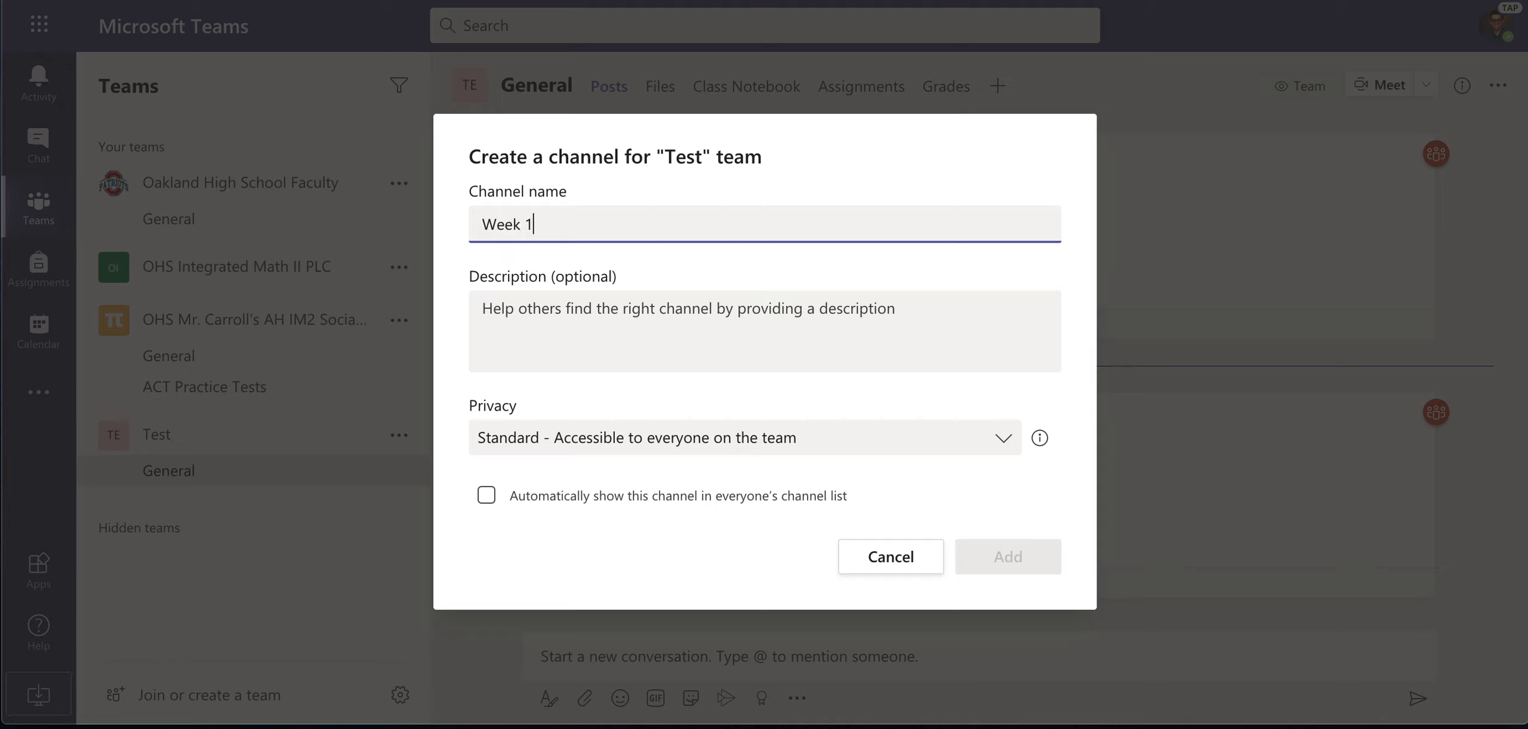
text( Tasks)
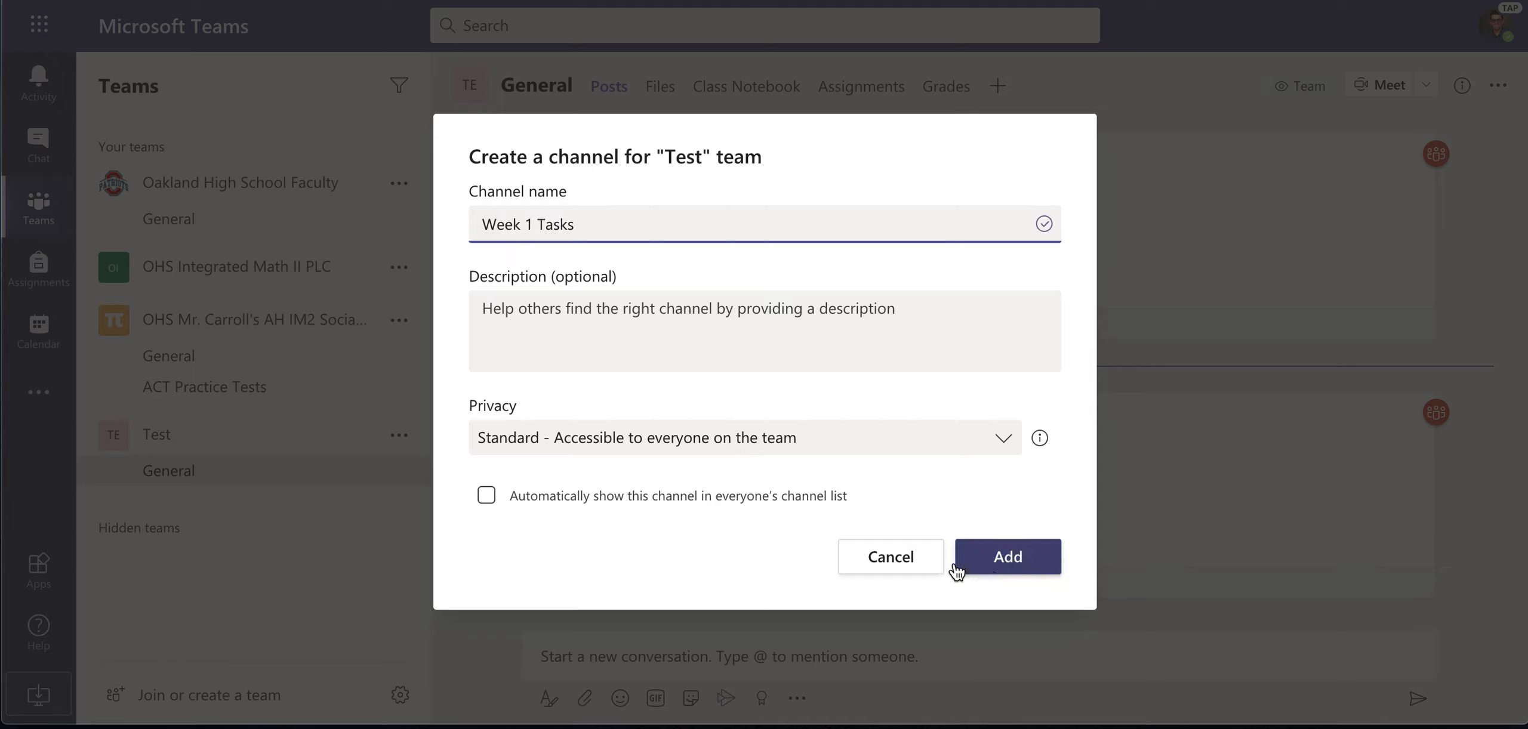
click(1005, 567)
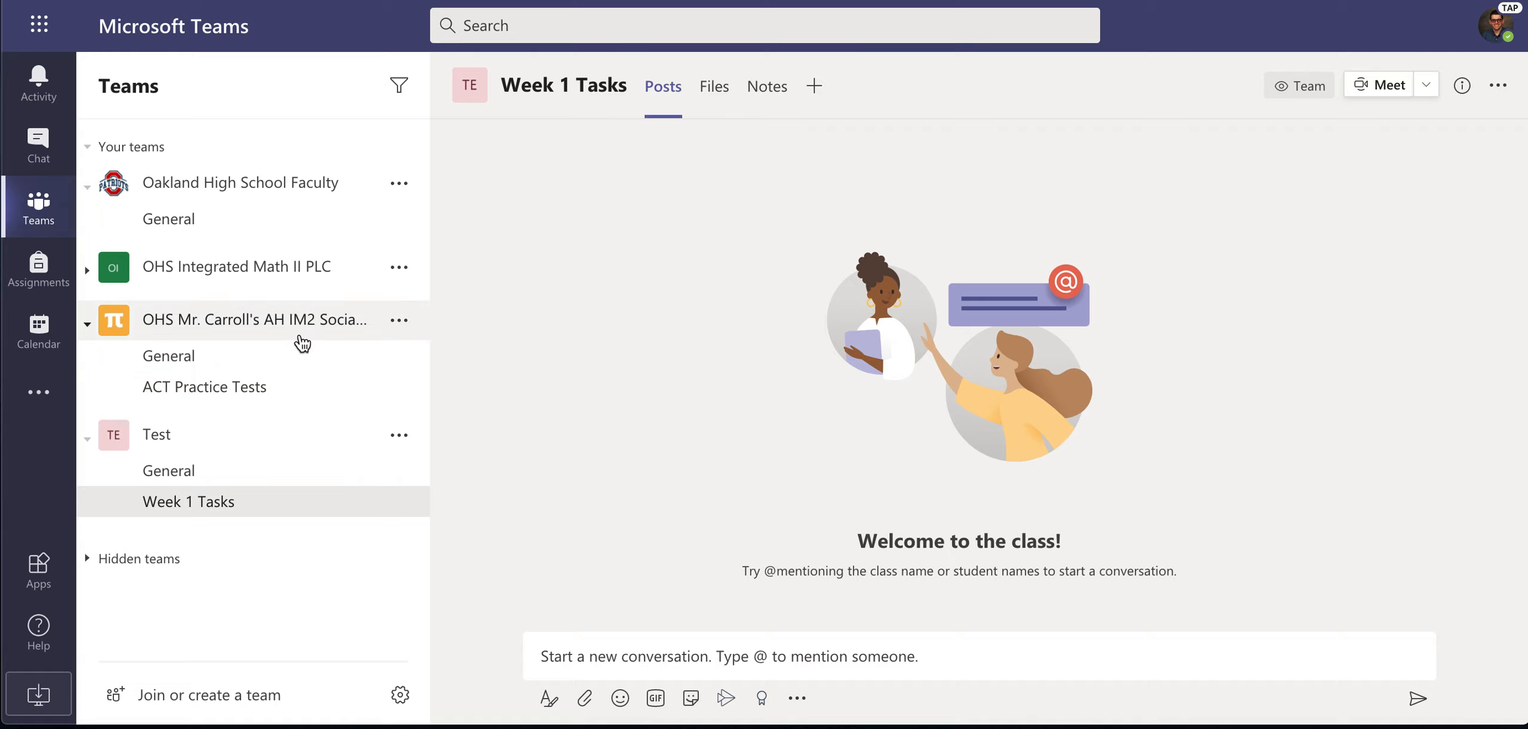
- Look through the posts in the ACT Practice Tests channel of the AH IM2 class team
click(283, 389)
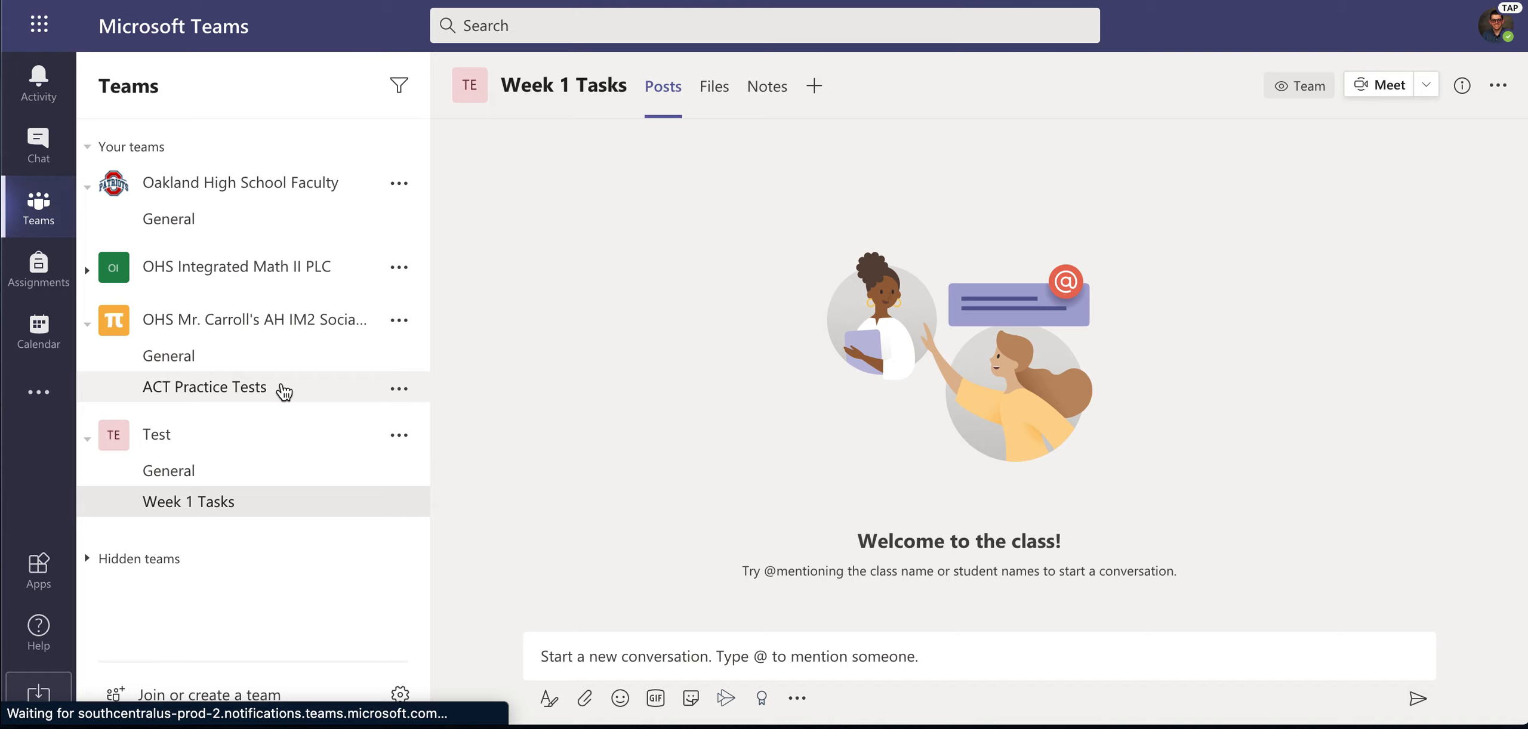
scroll(930, 409, up, 5)
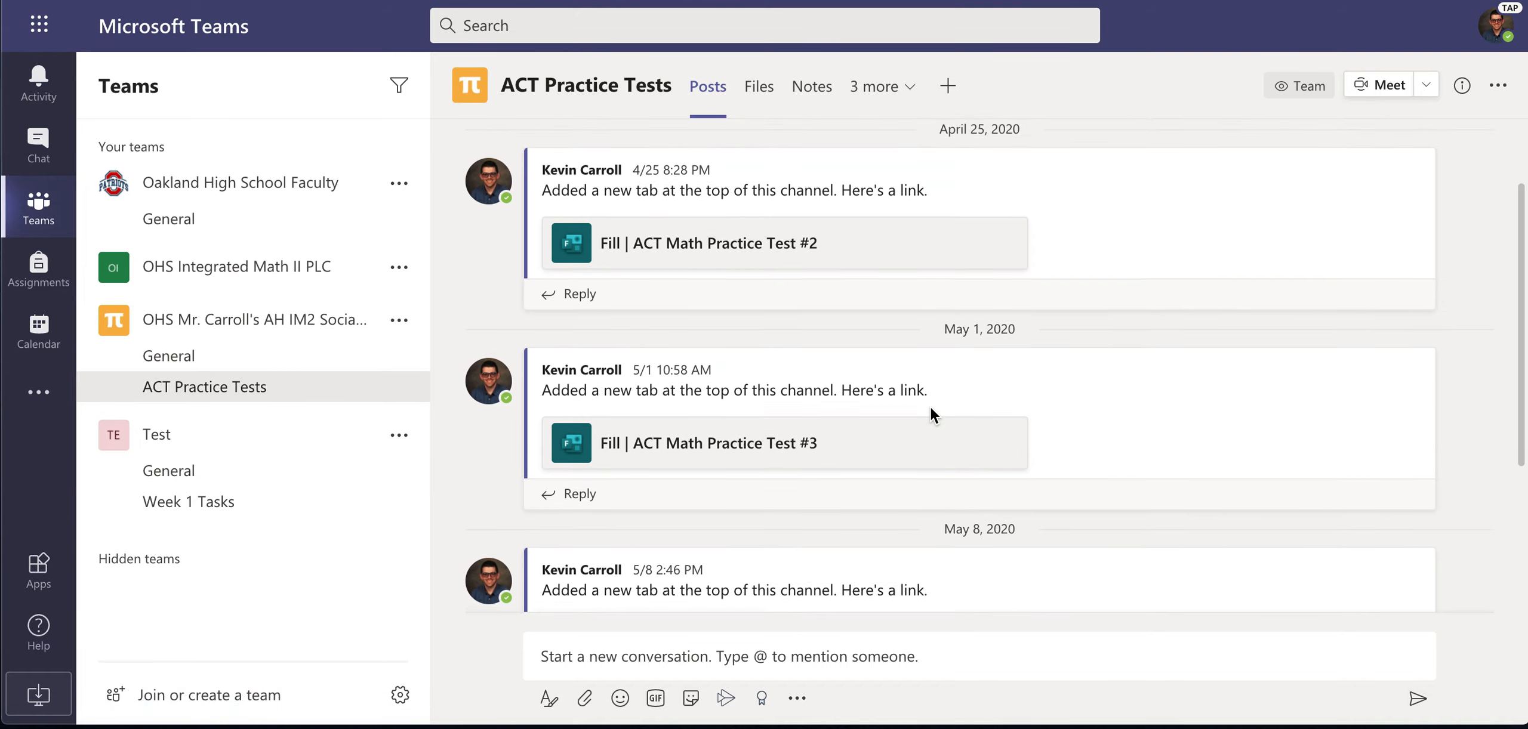
scroll(933, 416, down, 2)
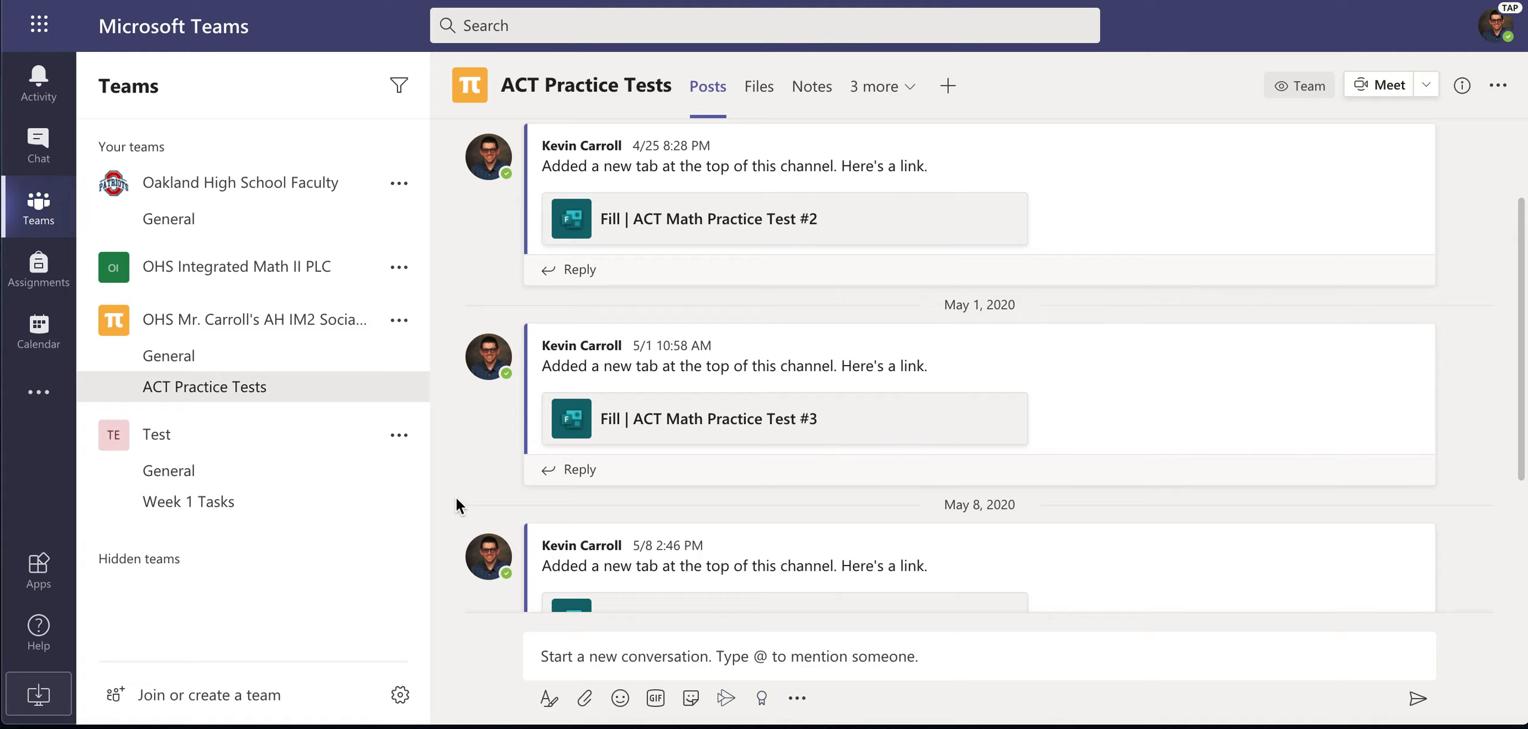
- Review the posts in the Test team's General channel and view its Class Notebook page
click(227, 485)
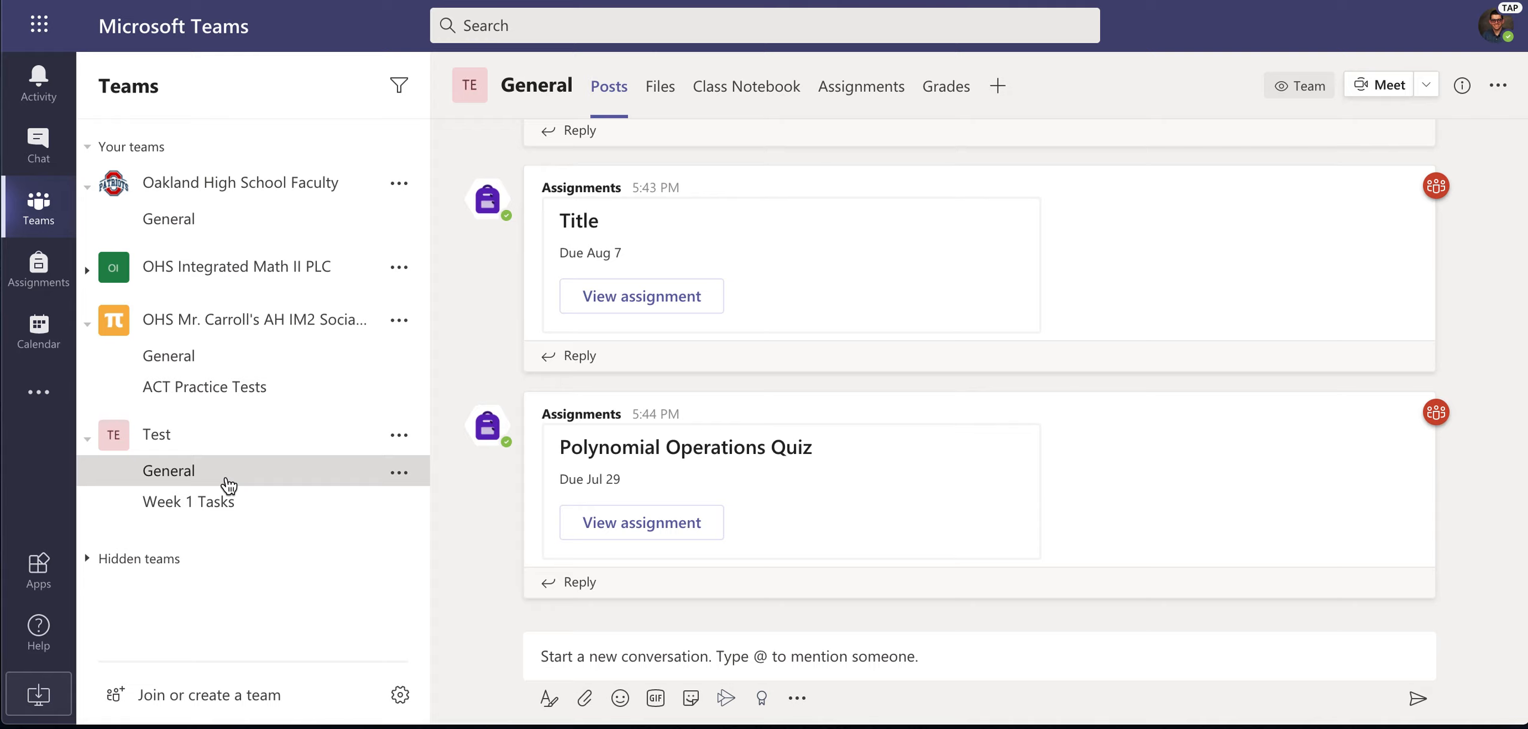
scroll(877, 375, up, 10)
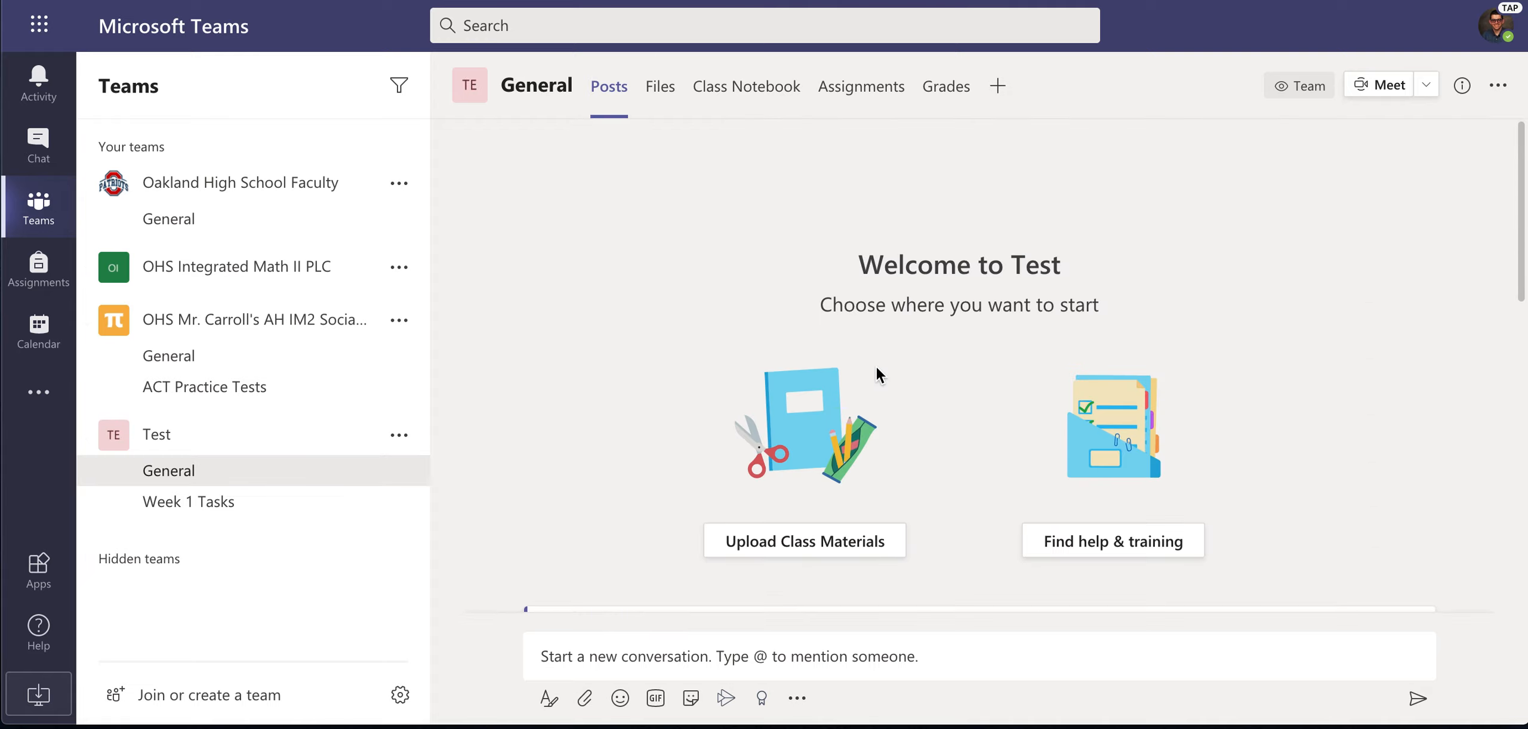
scroll(876, 368, down, 8)
scroll(876, 367, down, 3)
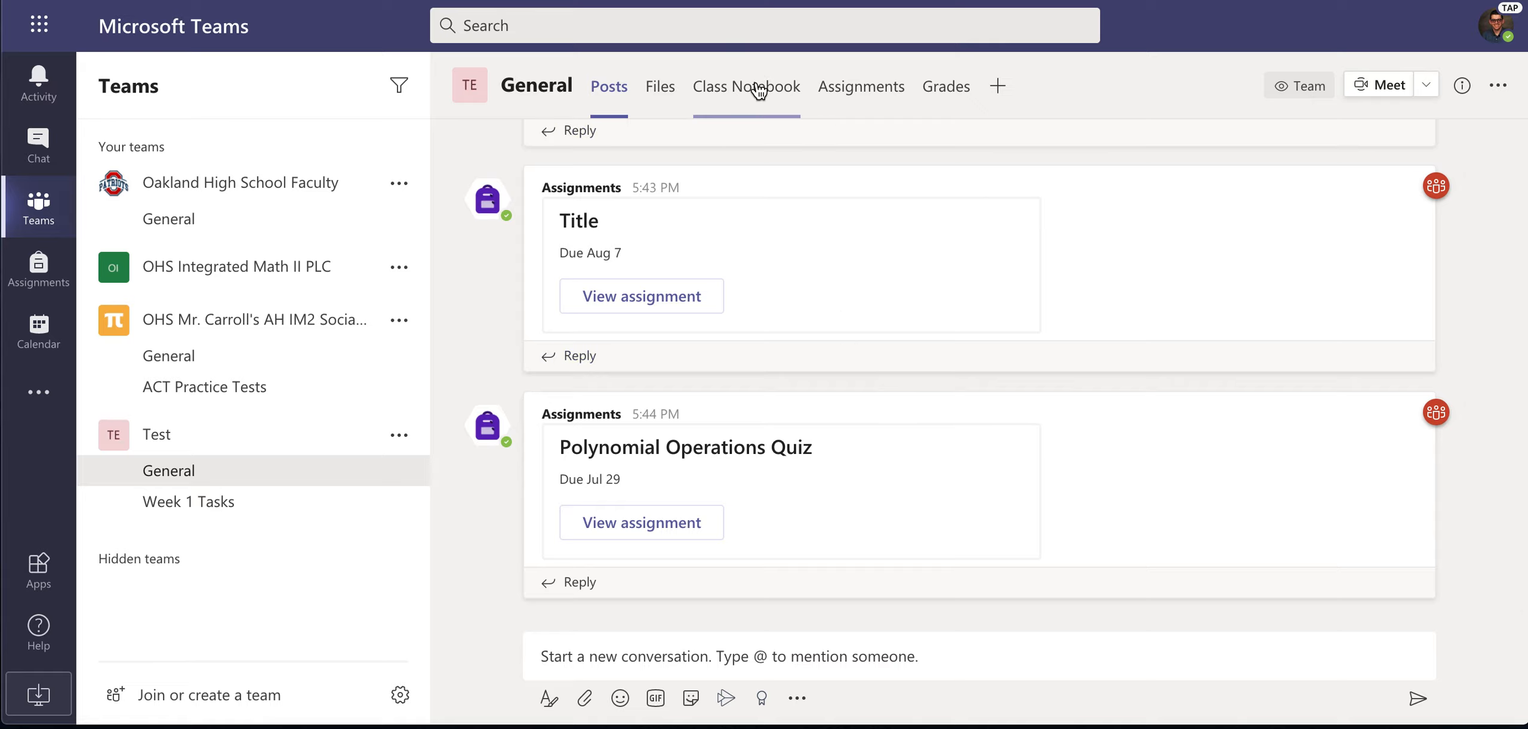
click(779, 94)
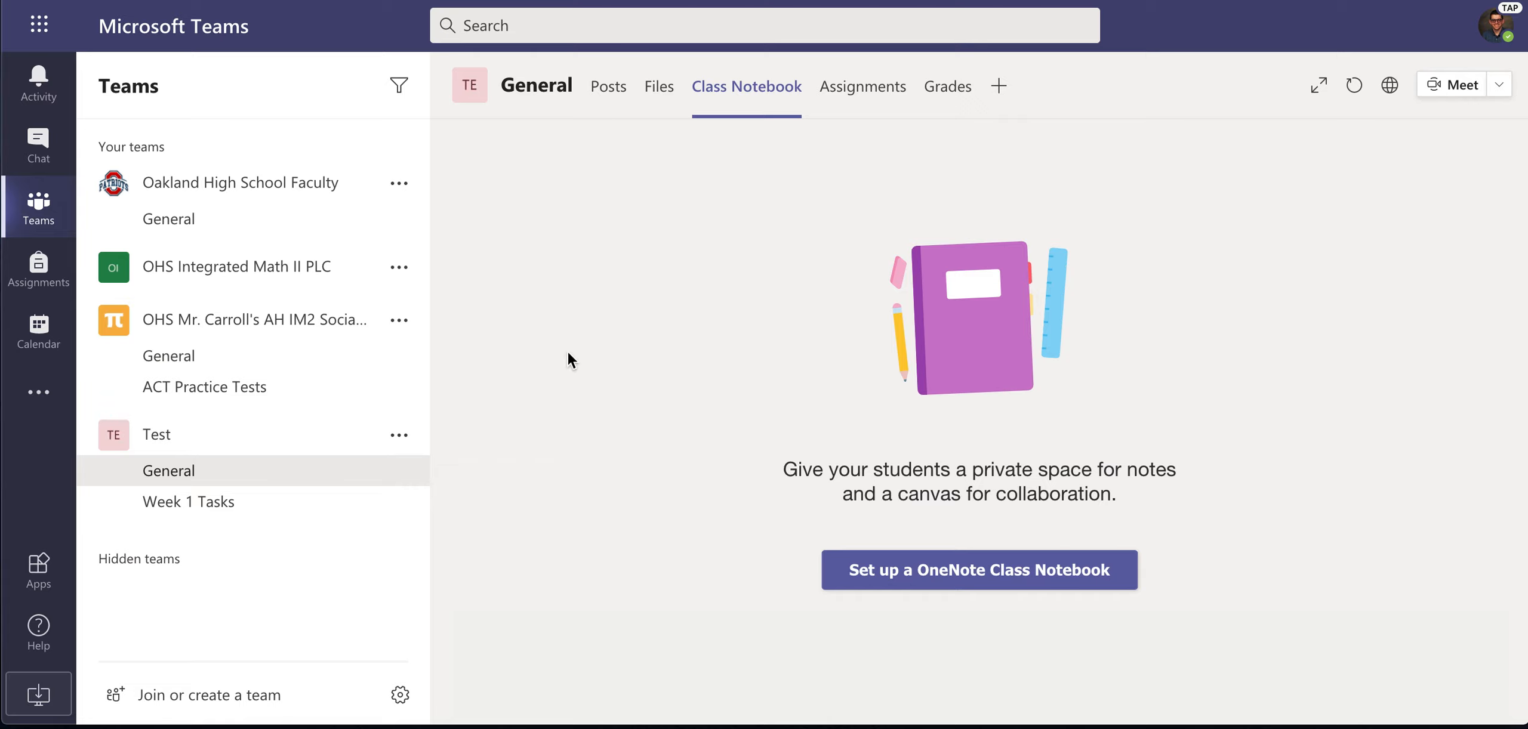
- Get the shareable link to the Test team and close its dialog
click(399, 435)
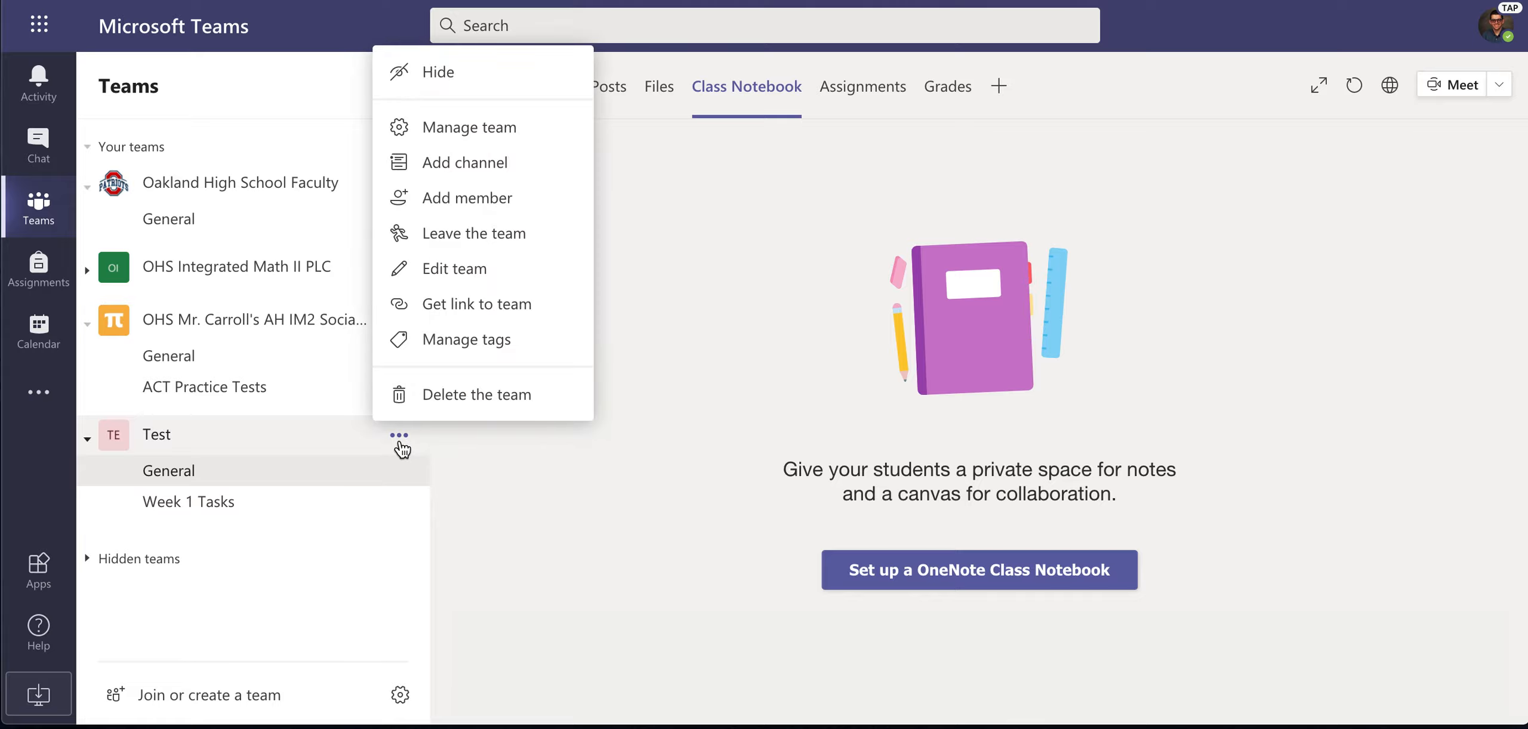
click(512, 308)
click(912, 409)
click(912, 410)
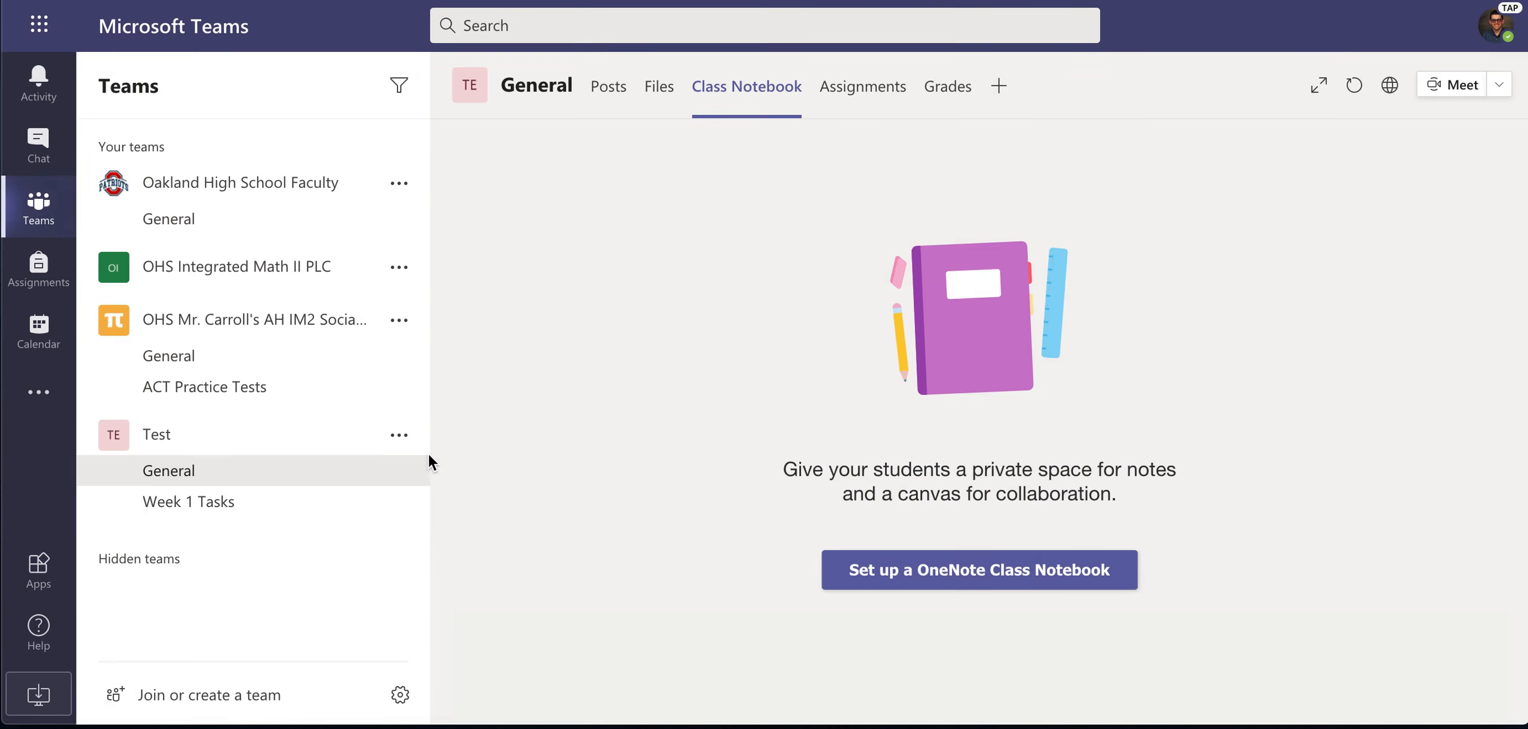
- Generate a team code in the Test team's management settings so that people can join directly
click(401, 438)
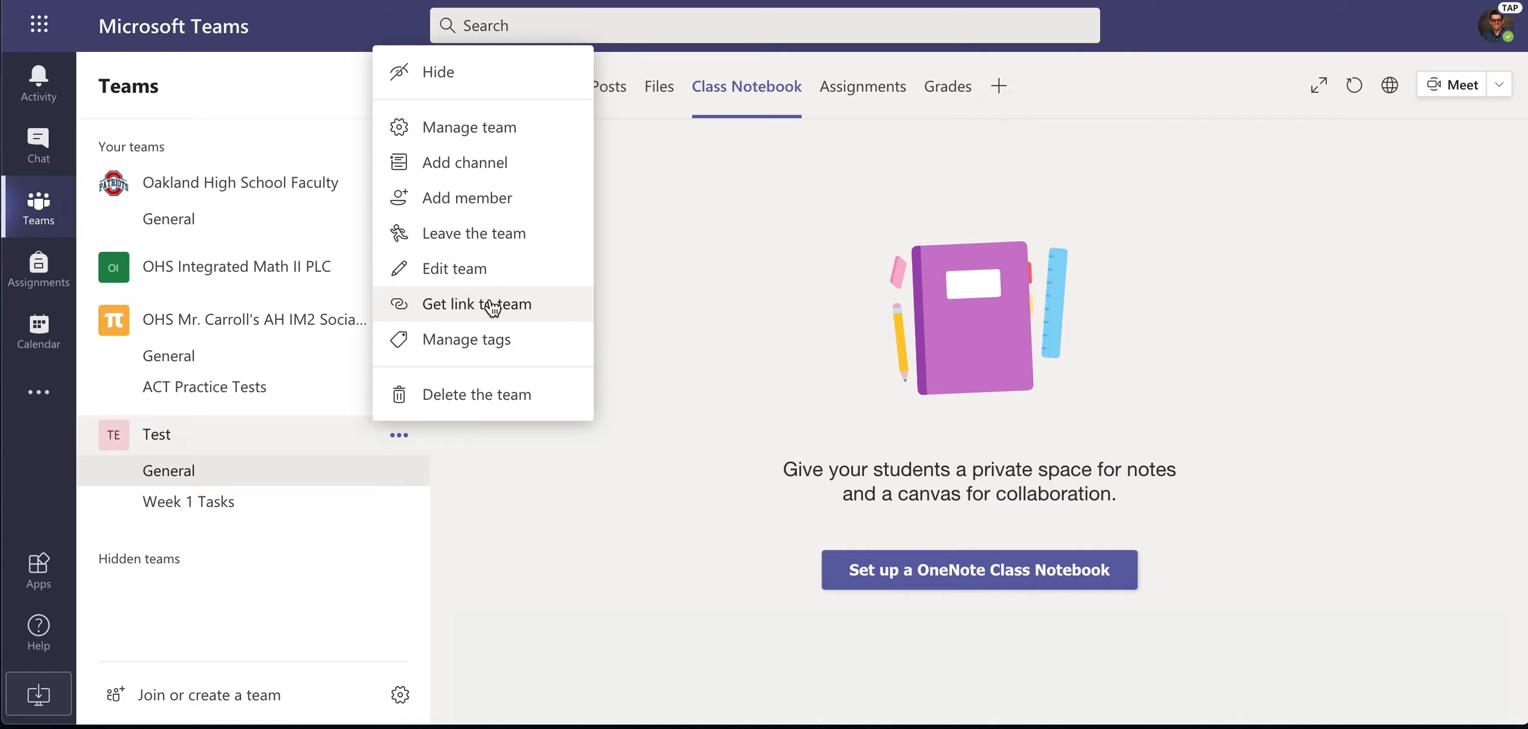
click(486, 127)
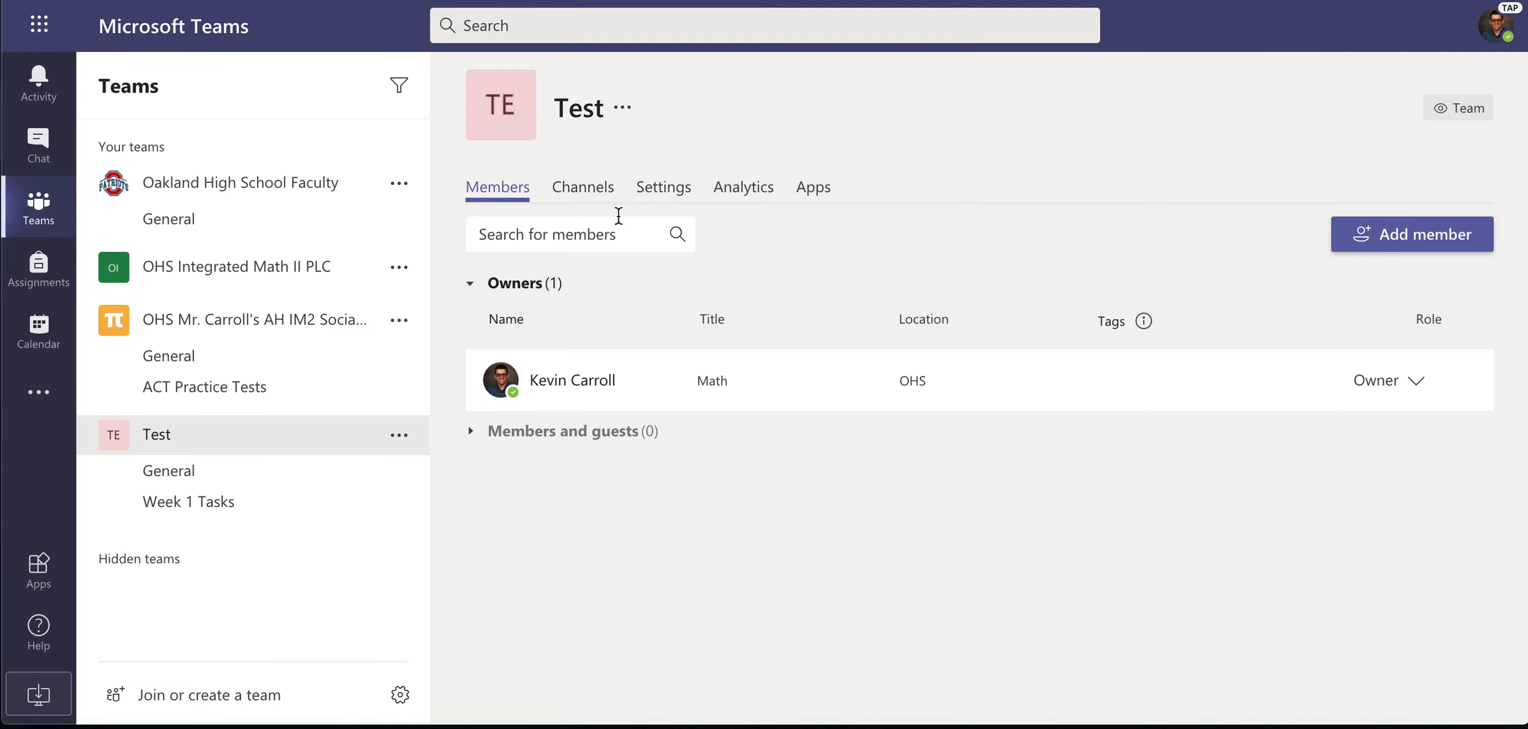
click(690, 200)
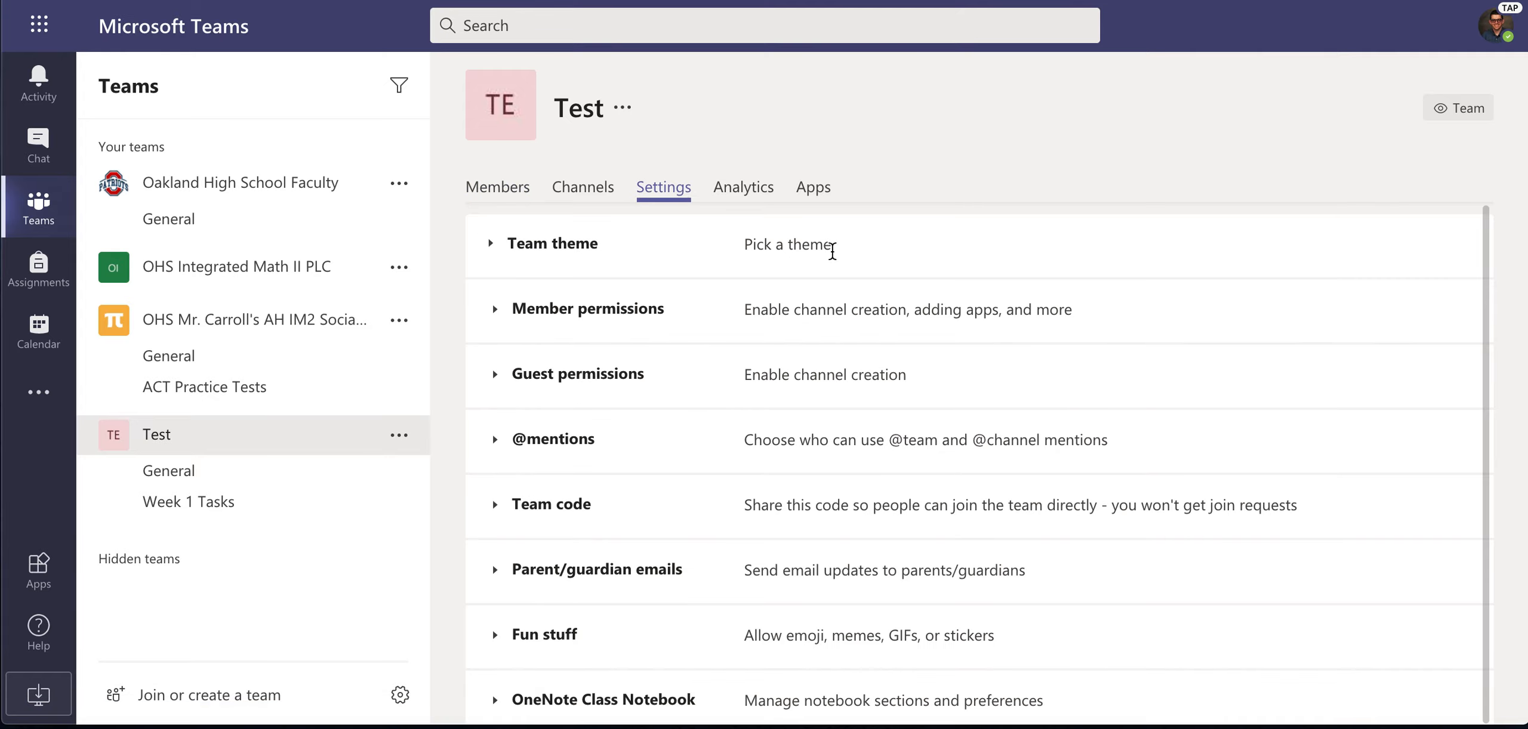
scroll(904, 269, down, 1)
scroll(904, 269, down, 1)
click(722, 436)
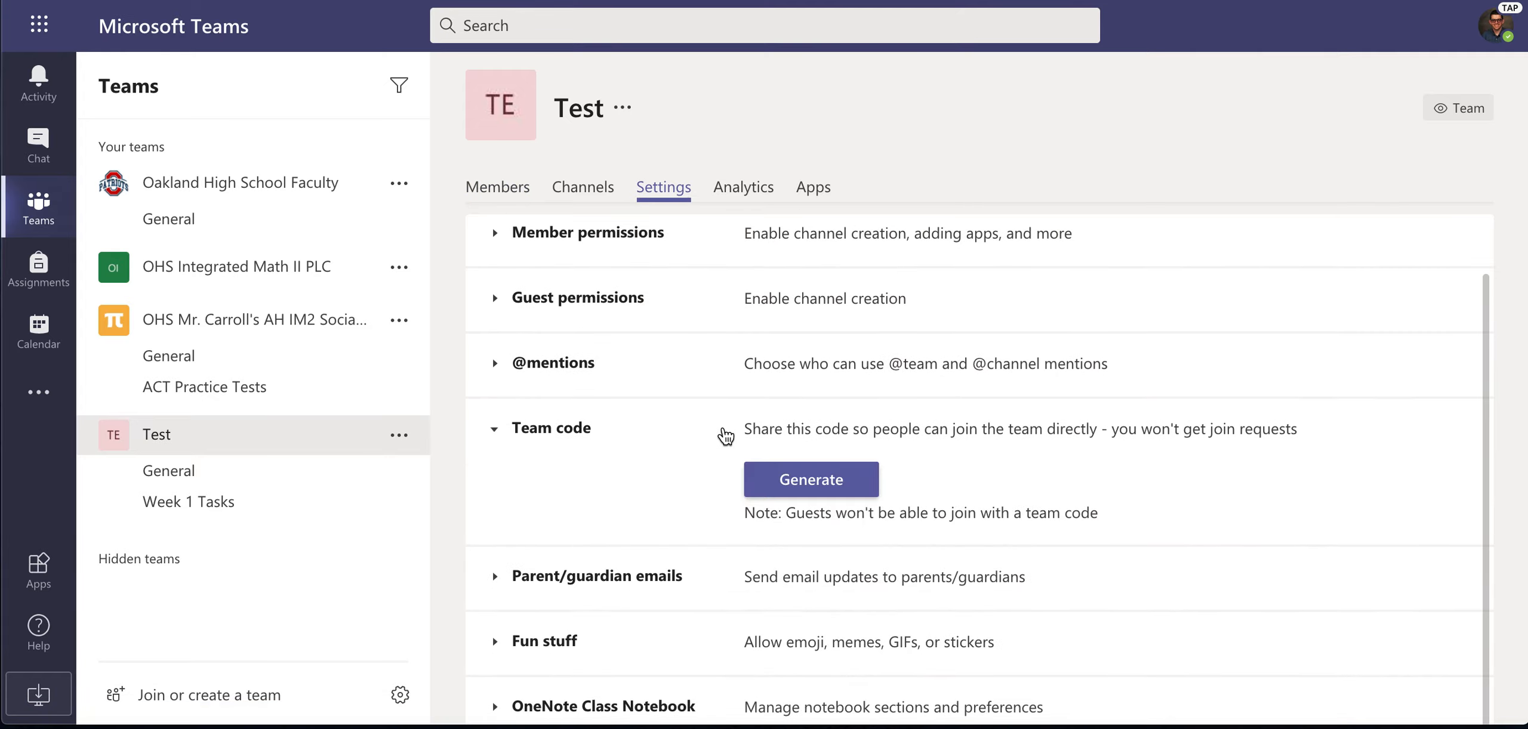
click(779, 480)
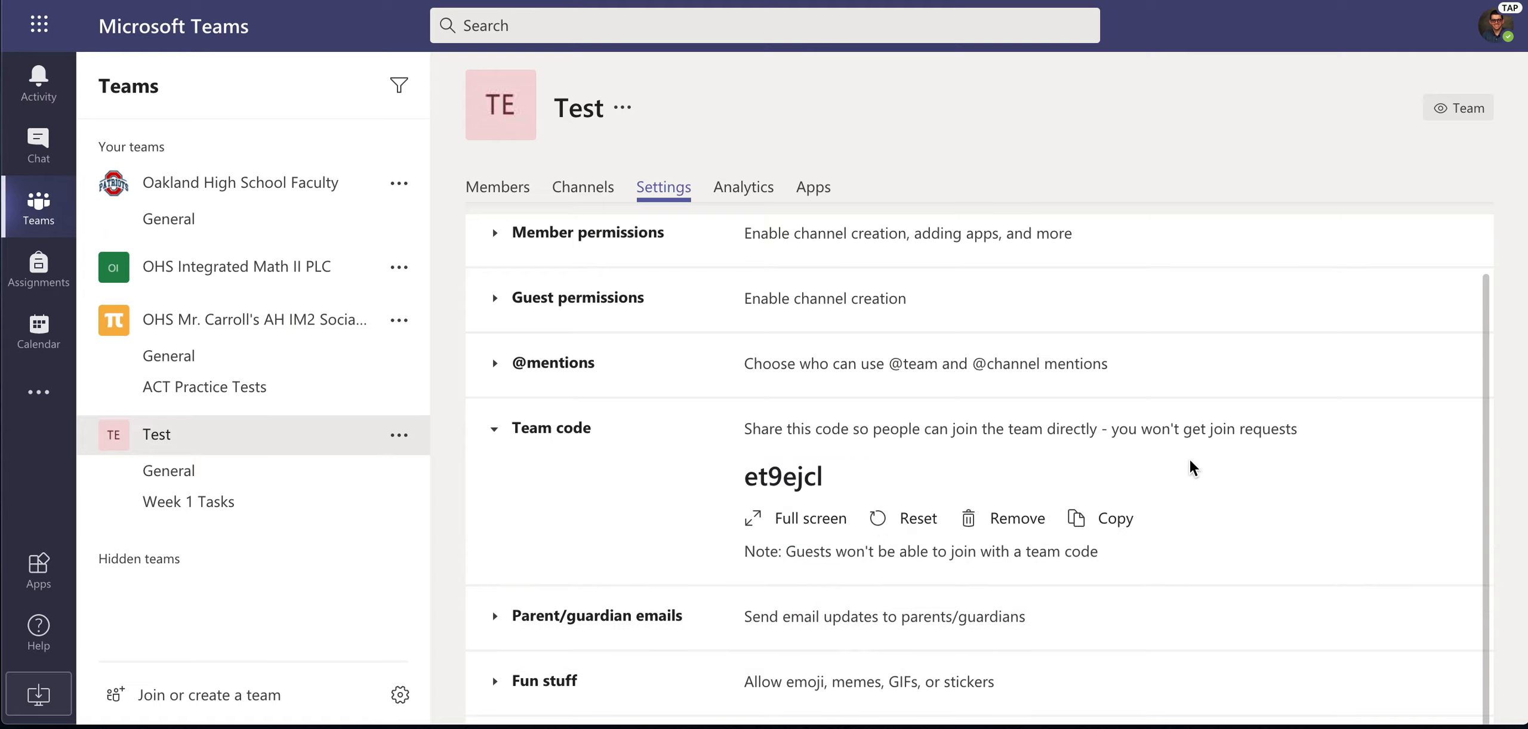
- Display the Test team's join code in full screen, exit that view and look over the other team settings
click(754, 516)
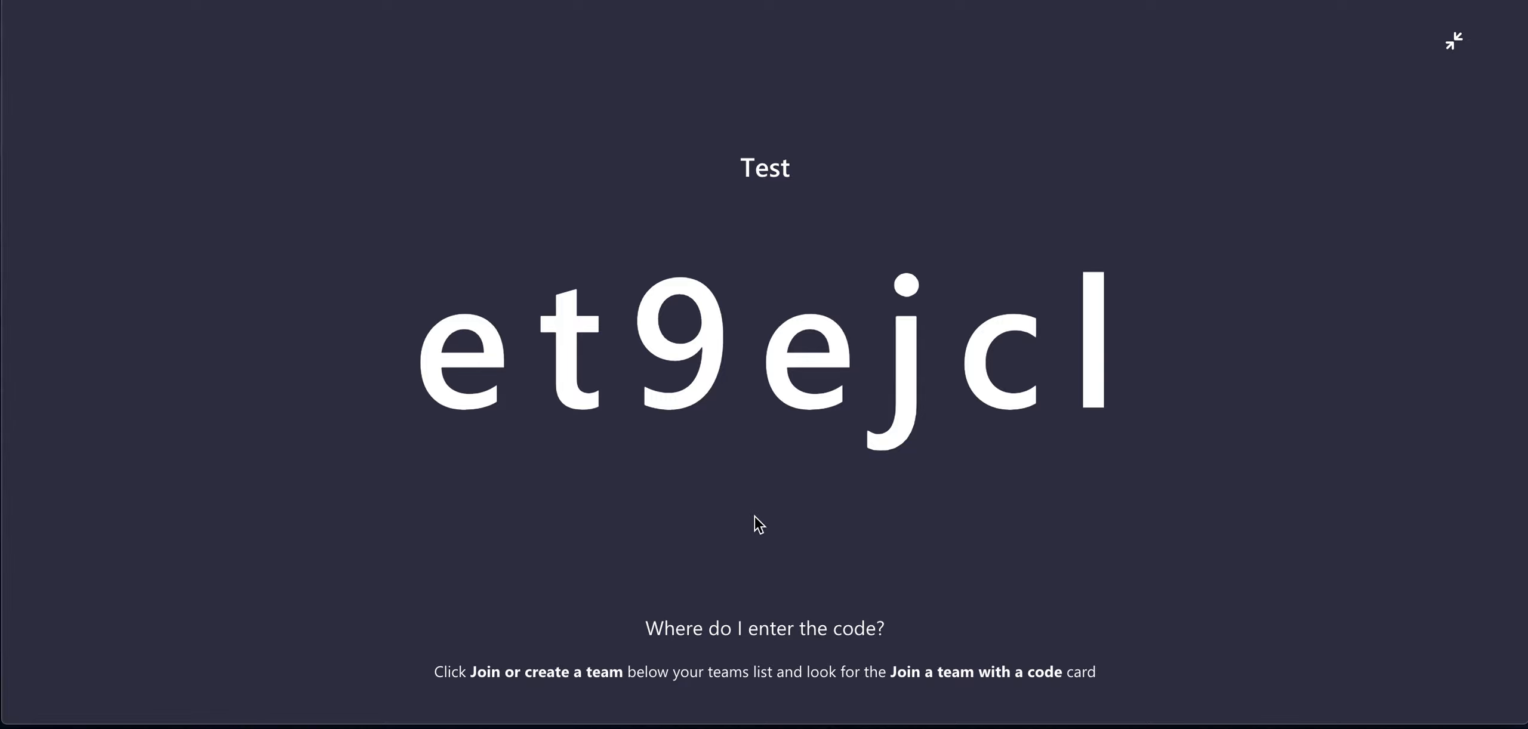
click(1453, 42)
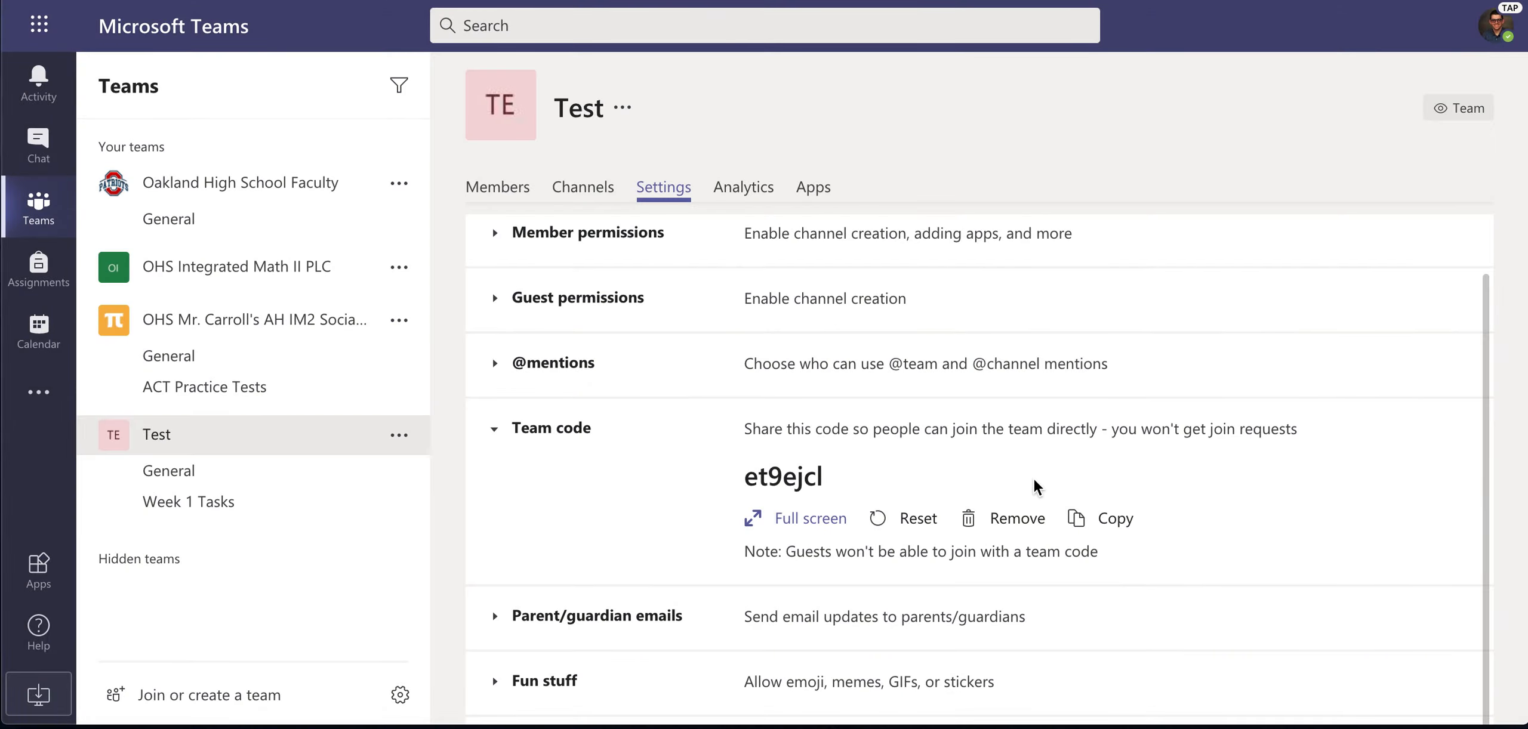
scroll(1034, 482, down, 2)
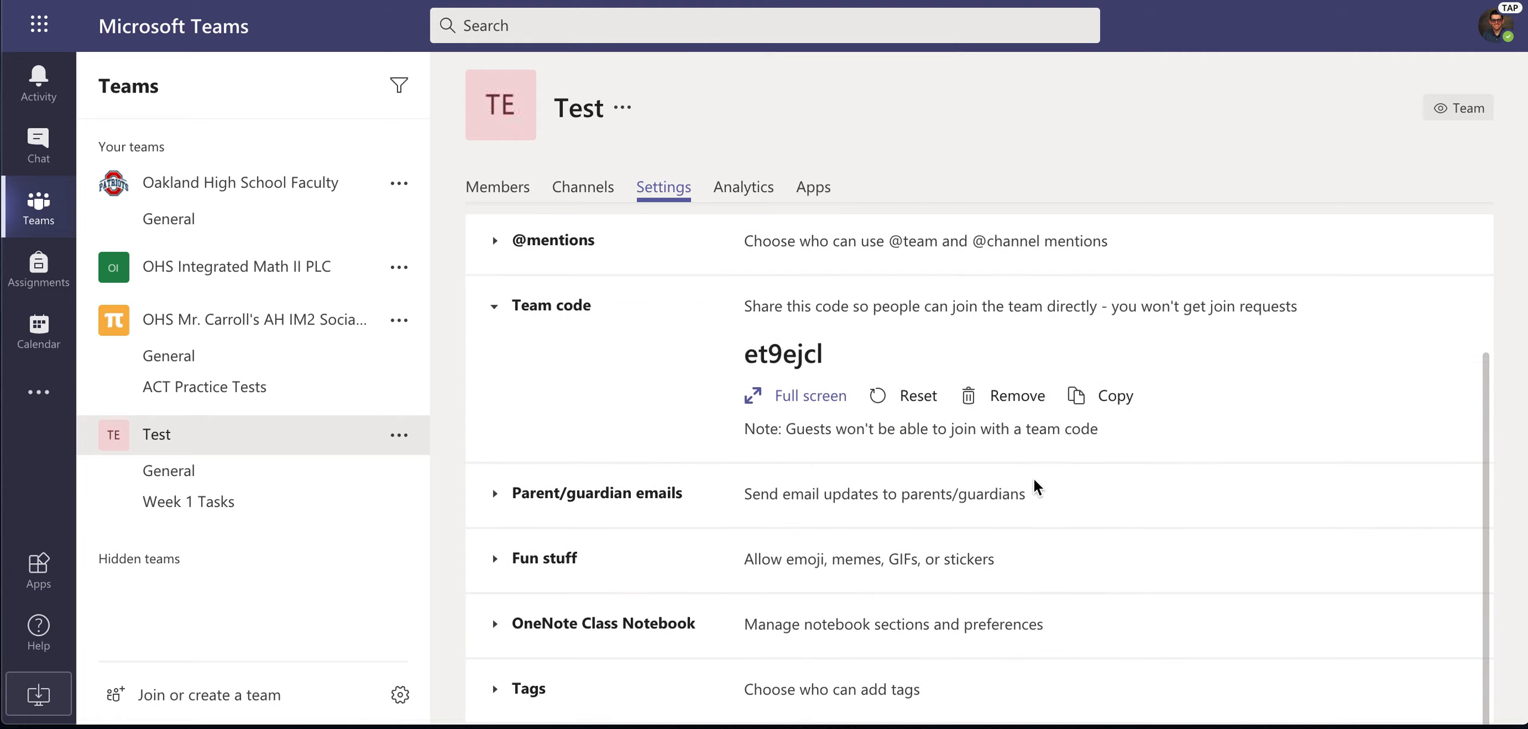
scroll(1035, 482, up, 4)
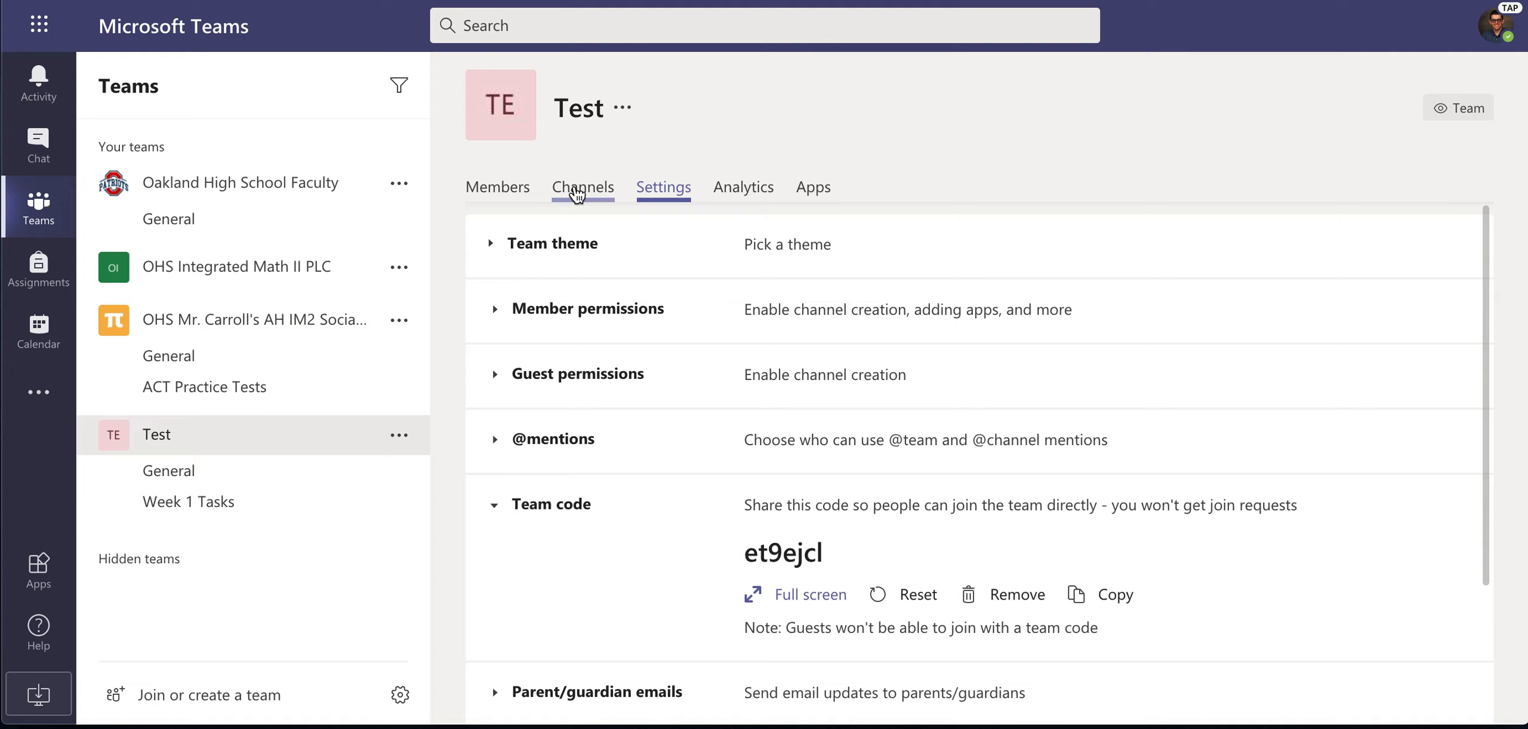
- Return to the posts in the Test team's General channel
click(264, 455)
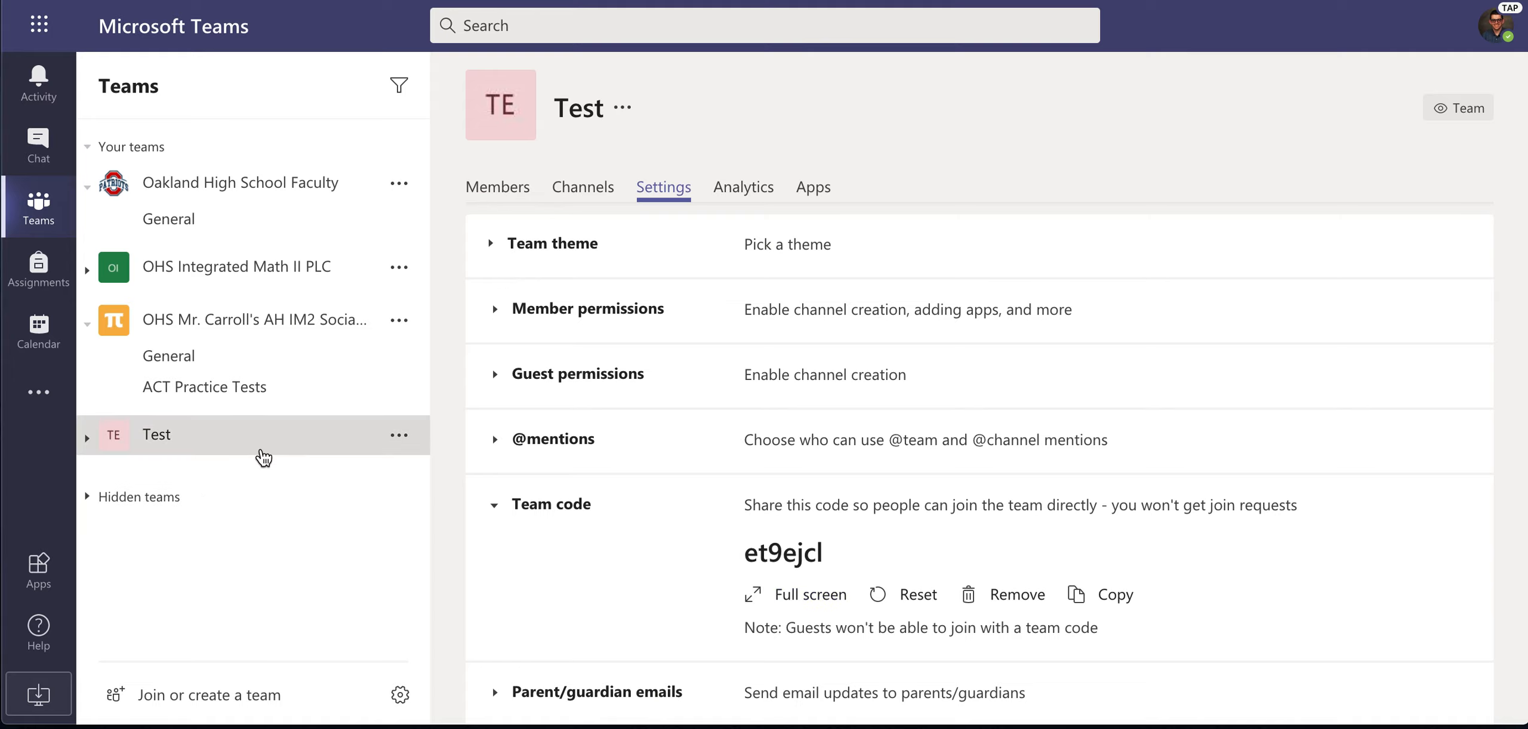
click(263, 448)
click(205, 477)
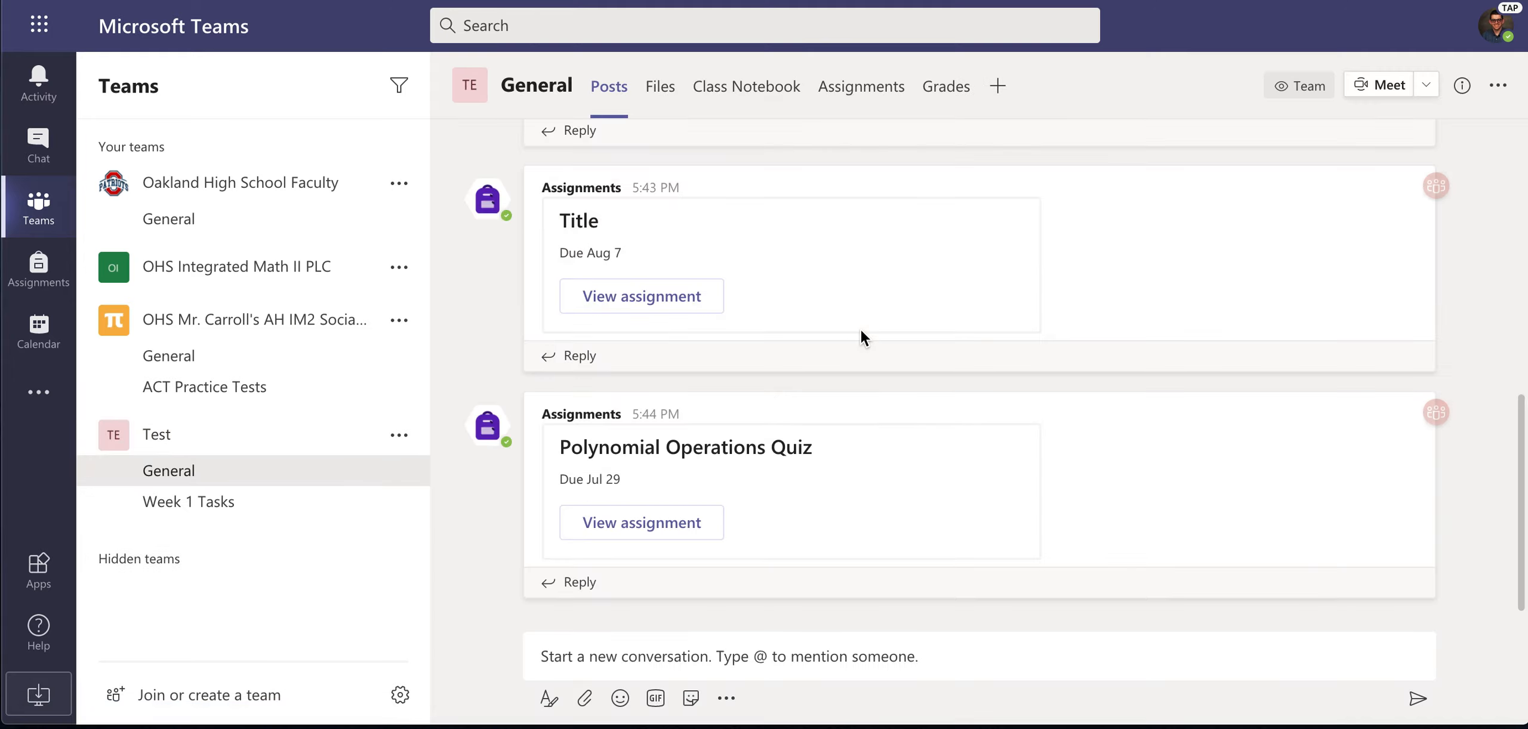